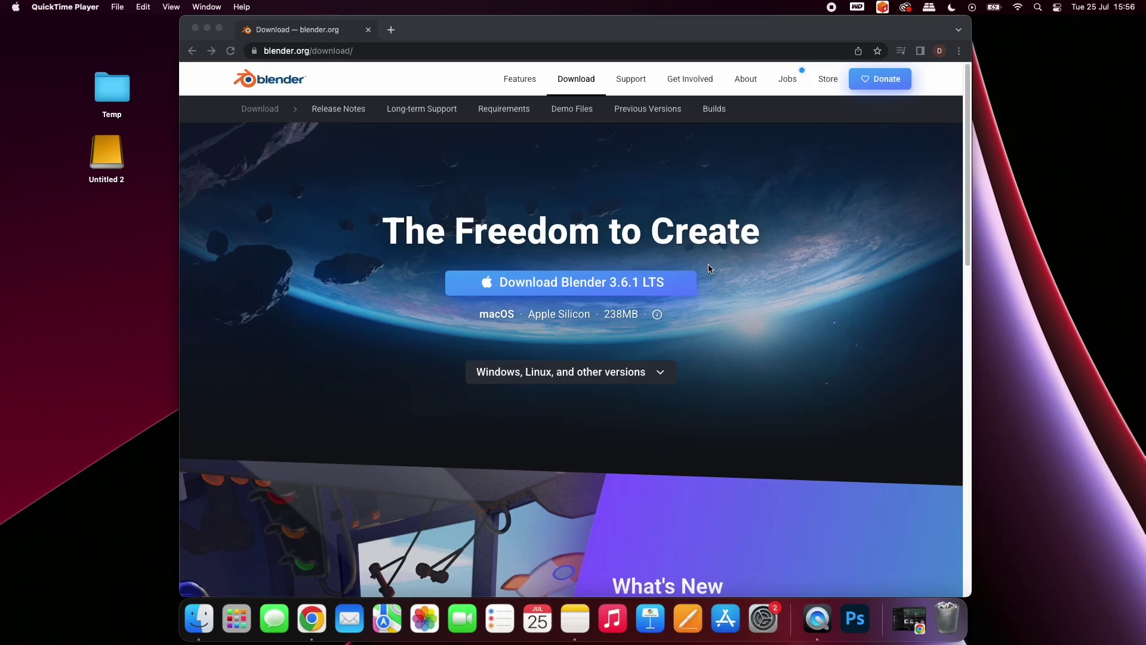
Show the Blender download options for Windows, Linux, and other versions.
{"action": "left_click", "coordinate": [478, 357]}
{"action": "left_click", "coordinate": [502, 371]}
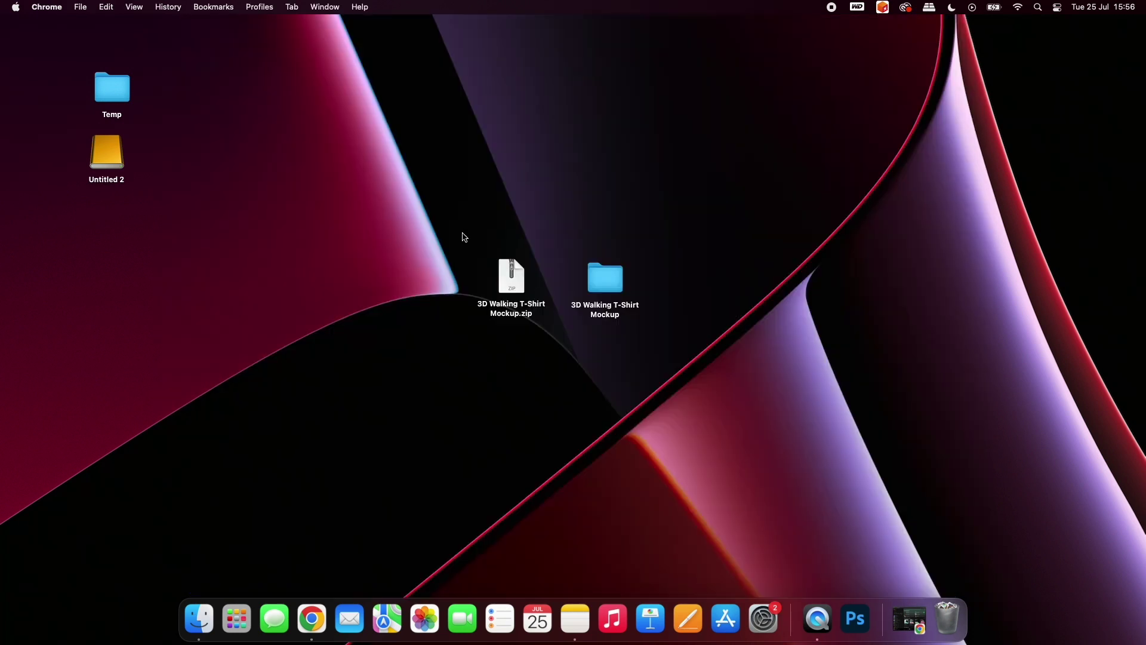
Open Place_designs_here_walkingT.psd from the desktop's 3D Walking T-Shirt Mockup folder in Adobe Photoshop 2023.
{"action": "left_click", "coordinate": [508, 293]}
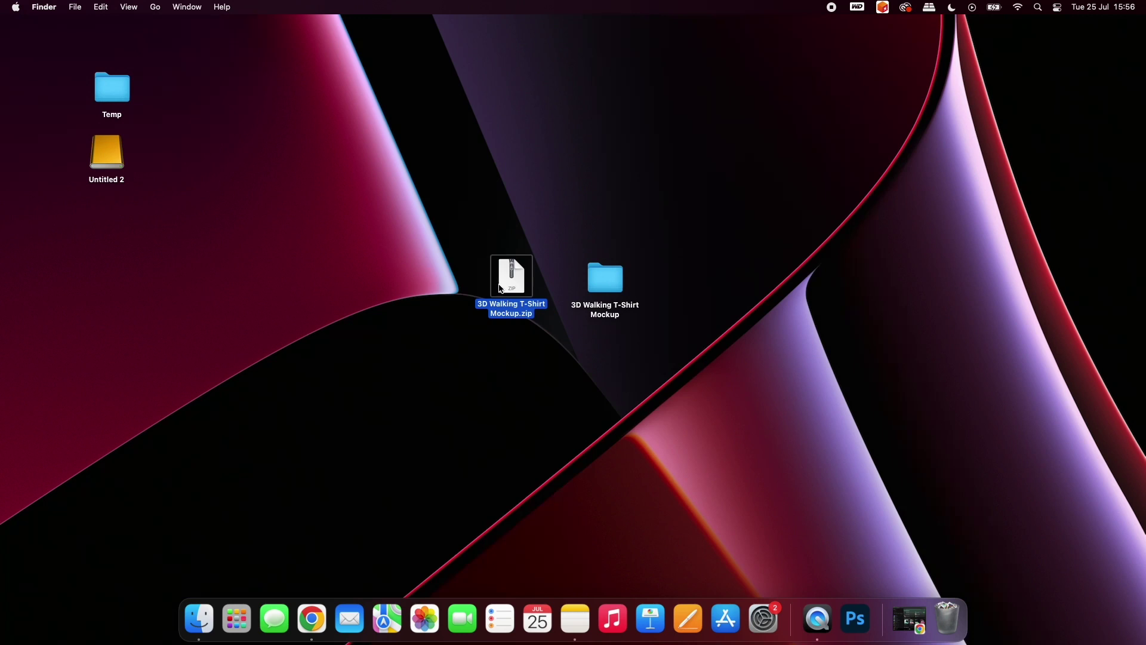
{"action": "left_click", "coordinate": [606, 279]}
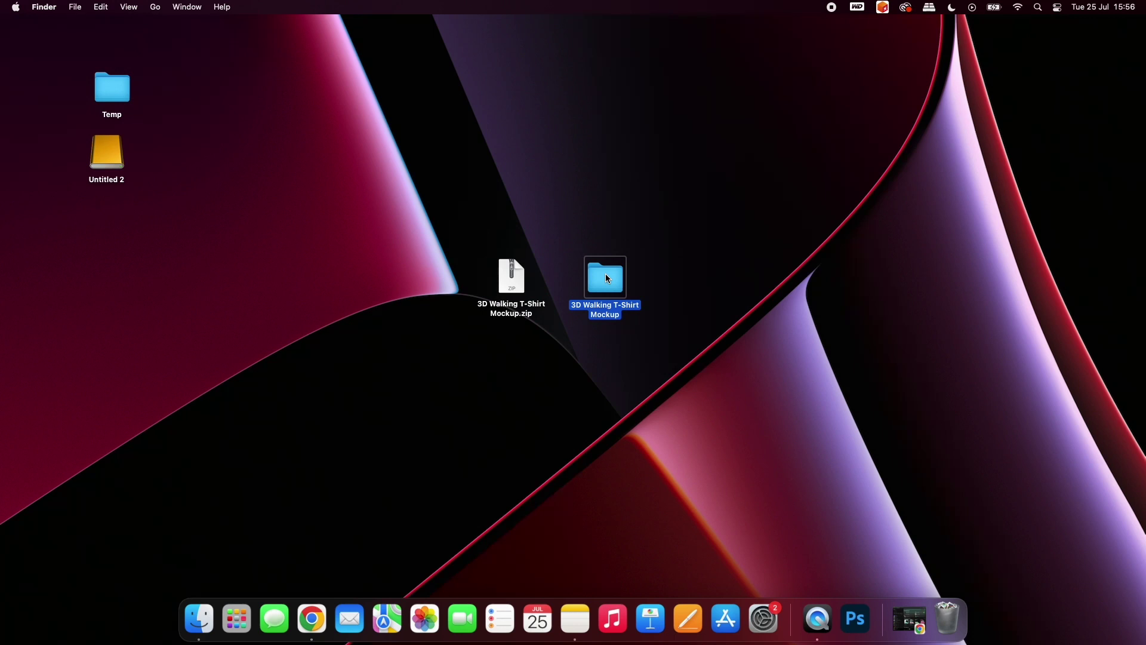
{"action": "double_click", "coordinate": [606, 278]}
{"action": "left_click", "coordinate": [537, 235]}
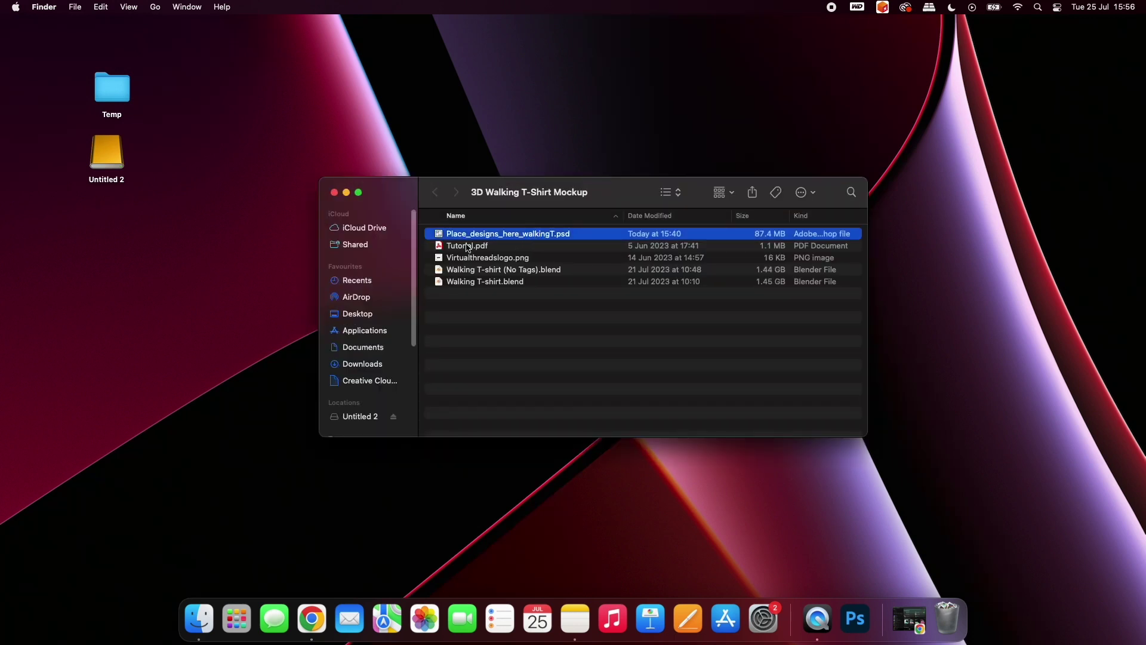
{"action": "right_click", "coordinate": [518, 234]}
{"action": "mouse_move", "coordinate": [656, 251]}
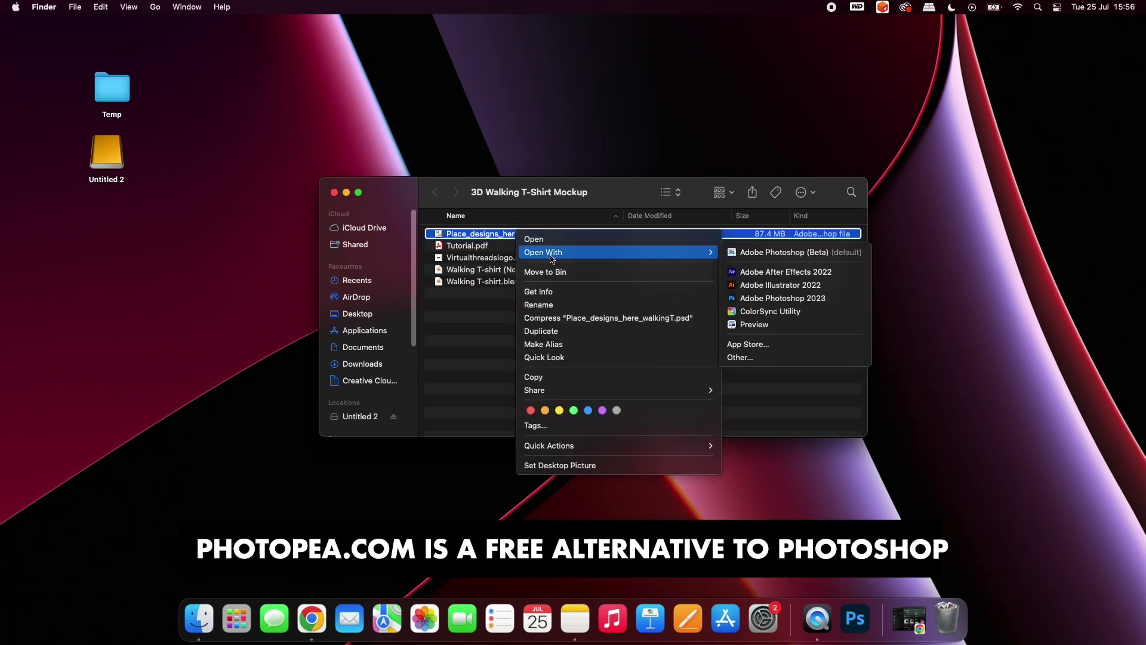
{"action": "left_click", "coordinate": [771, 298]}
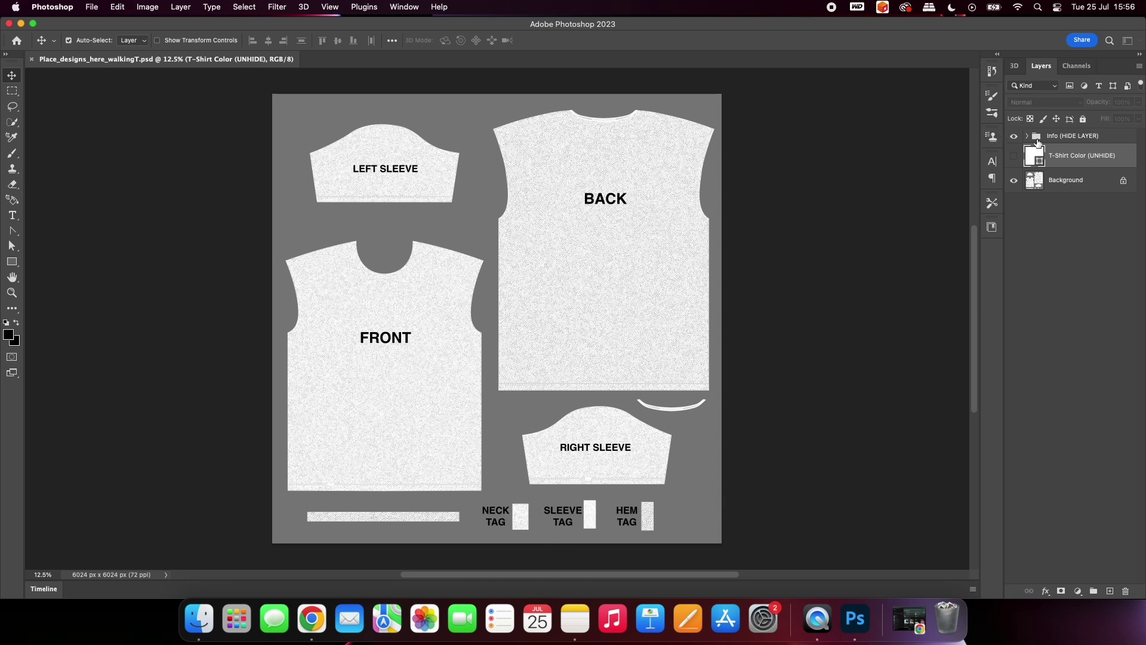
Hide the Info (HIDE LAYER) group and place Virtualthreadslogo.png from the mockup folder into the pattern document.
{"action": "left_click", "coordinate": [1014, 137]}
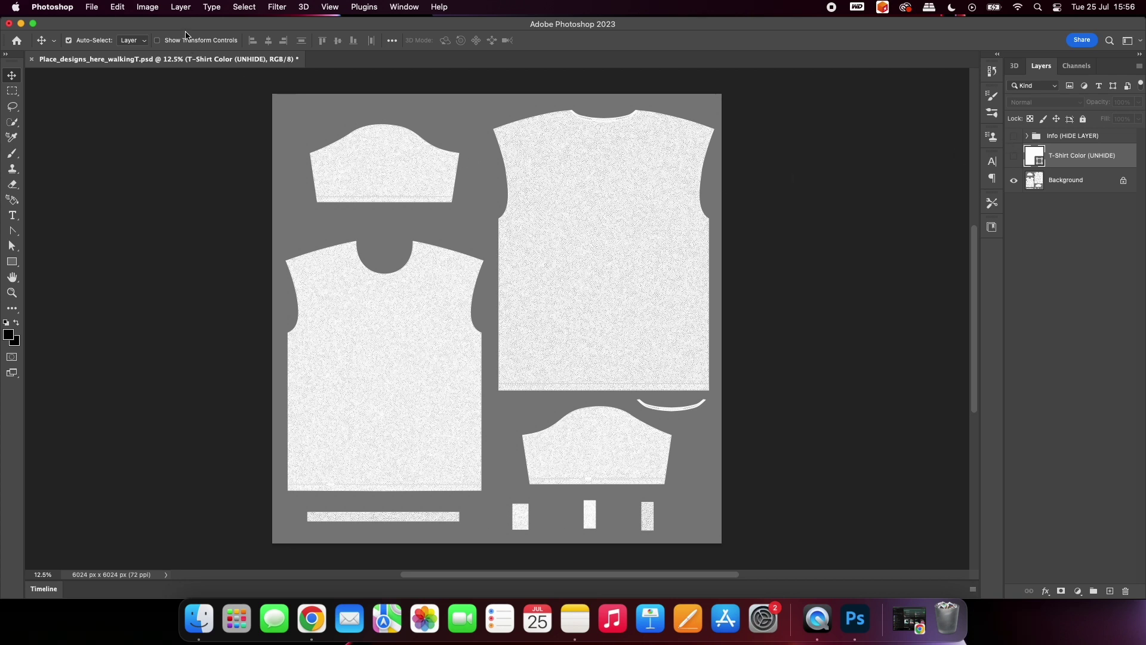
{"action": "left_click_drag", "start_coordinate": [188, 24], "coordinate": [198, 250]}
{"action": "left_click_drag", "start_coordinate": [586, 190], "coordinate": [601, 18]}
{"action": "left_click_drag", "start_coordinate": [885, 250], "coordinate": [810, 149]}
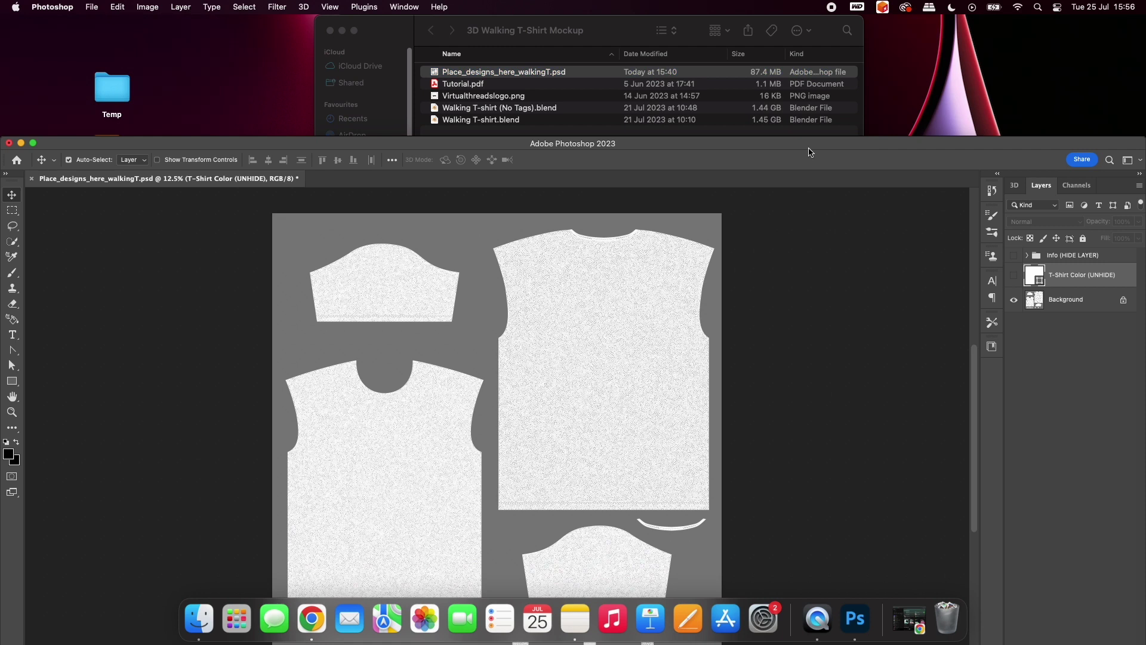
{"action": "left_click", "coordinate": [497, 98]}
{"action": "left_click_drag", "start_coordinate": [497, 97], "coordinate": [531, 269]}
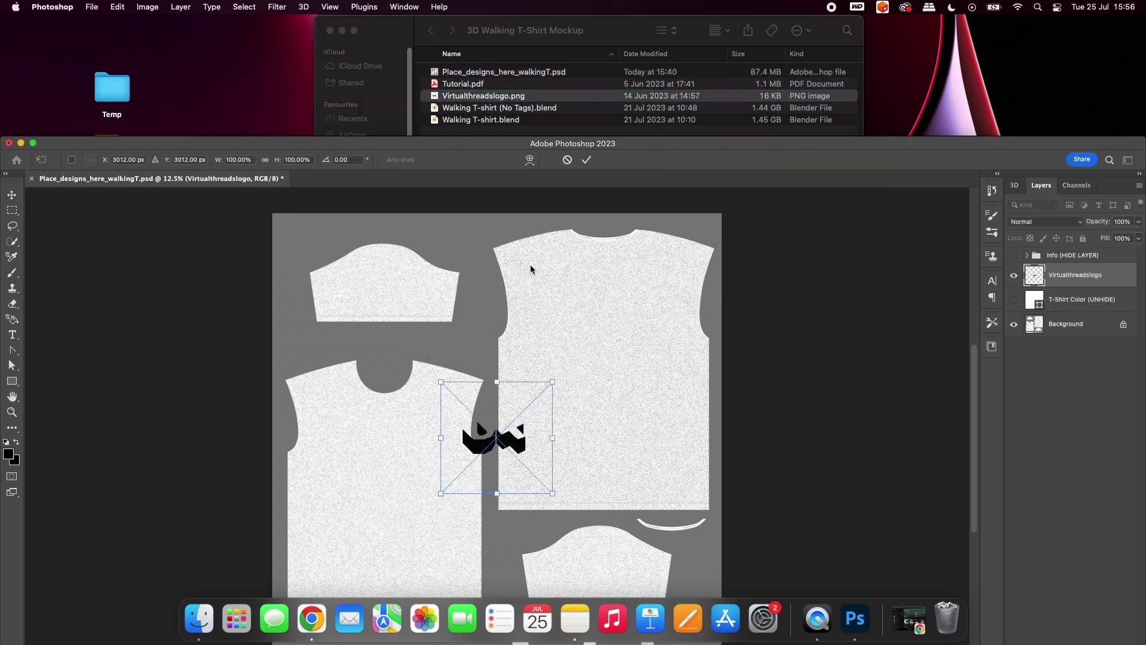
{"action": "left_click", "coordinate": [586, 160]}
{"action": "double_click", "coordinate": [636, 145]}
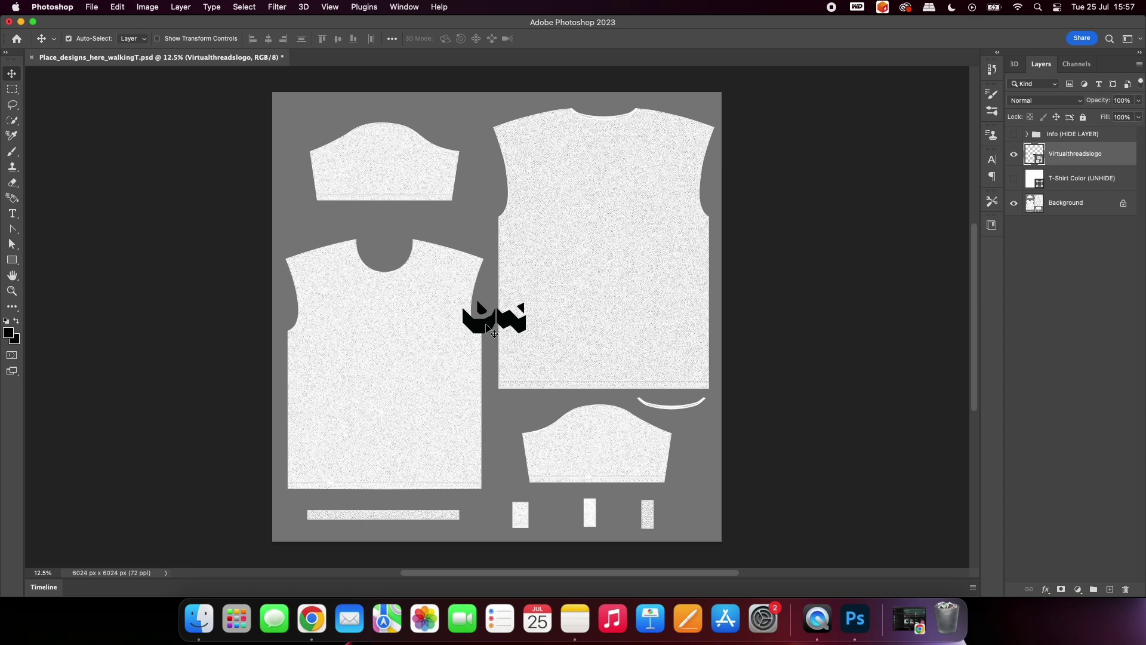
Move the logo onto the chest of the front panel and scale it to about 108%.
{"action": "left_click_drag", "start_coordinate": [485, 324], "coordinate": [364, 349]}
{"action": "key", "text": "ctrl+t"}
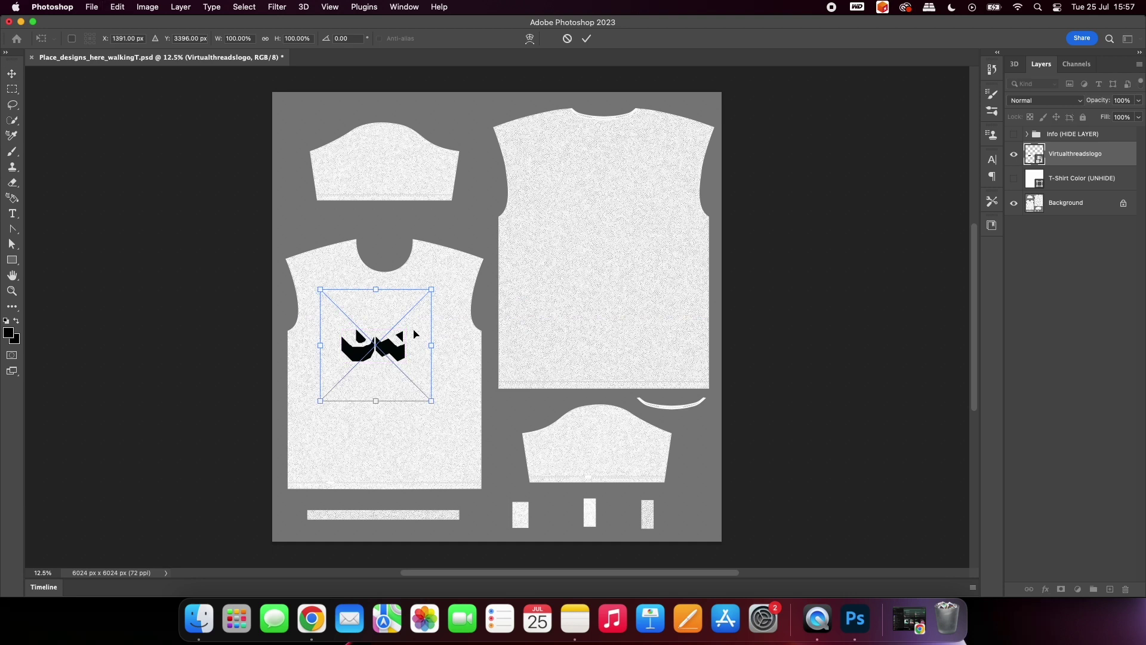
{"action": "left_click_drag", "start_coordinate": [432, 288], "coordinate": [448, 278]}
{"action": "left_click", "coordinate": [587, 38]}
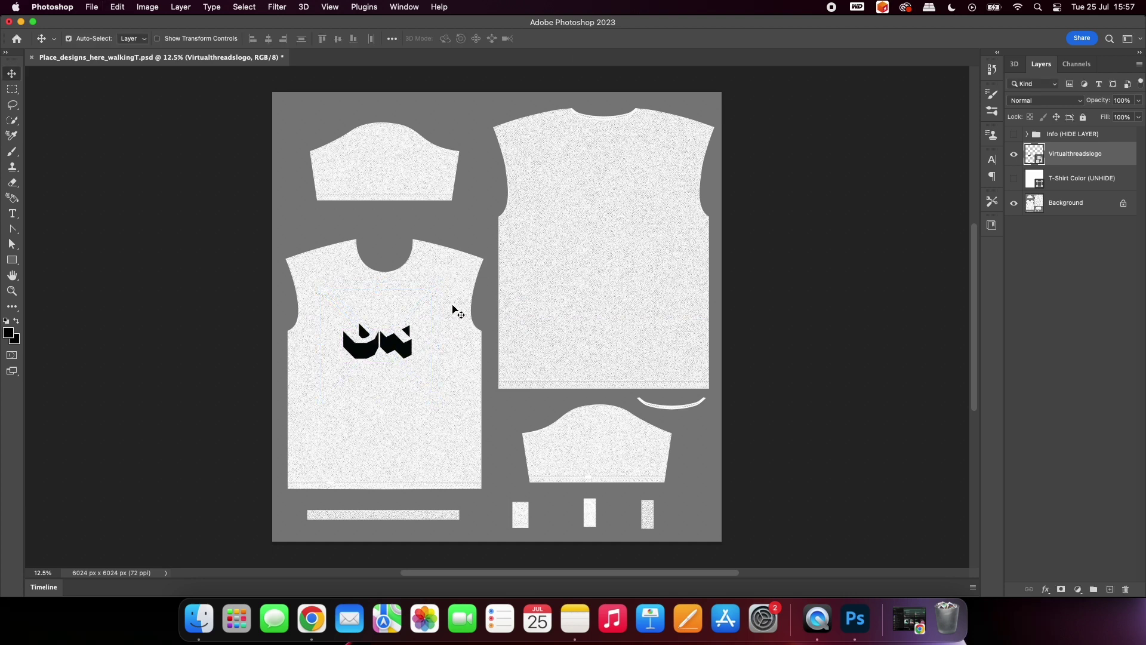
Duplicate the front logo onto the upper part of the back panel and scale the copy to about 196%.
{"action": "left_click_drag", "start_coordinate": [389, 344], "coordinate": [594, 244]}
{"action": "key", "text": "ctrl+t"}
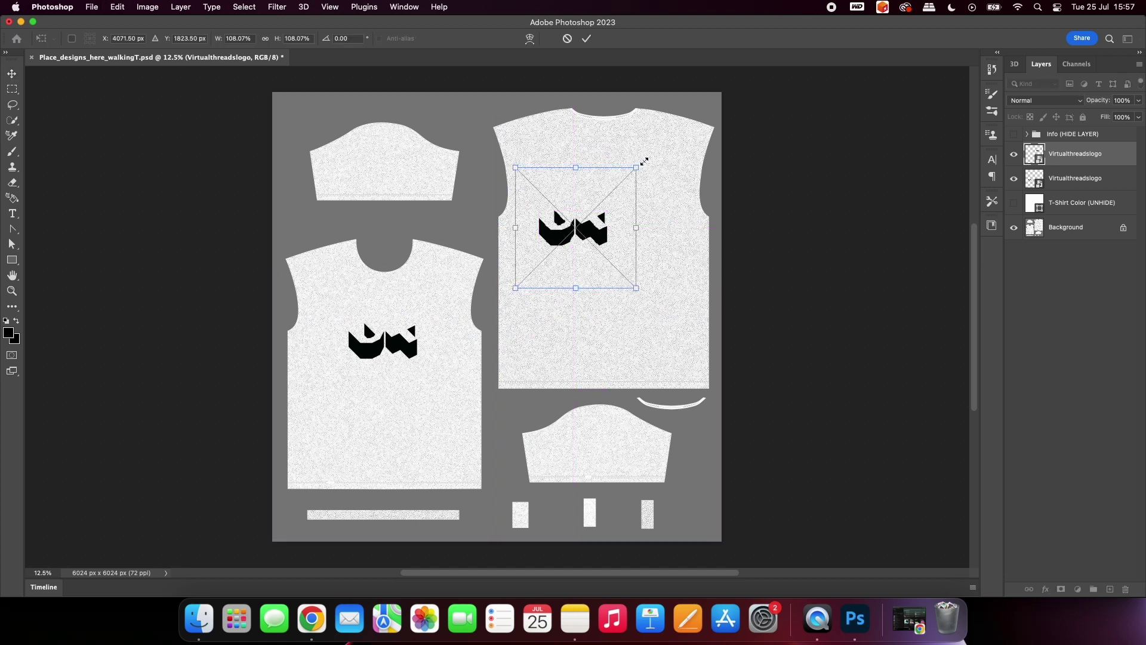
{"action": "left_click_drag", "start_coordinate": [645, 162], "coordinate": [738, 66]}
{"action": "left_click_drag", "start_coordinate": [675, 145], "coordinate": [661, 169]}
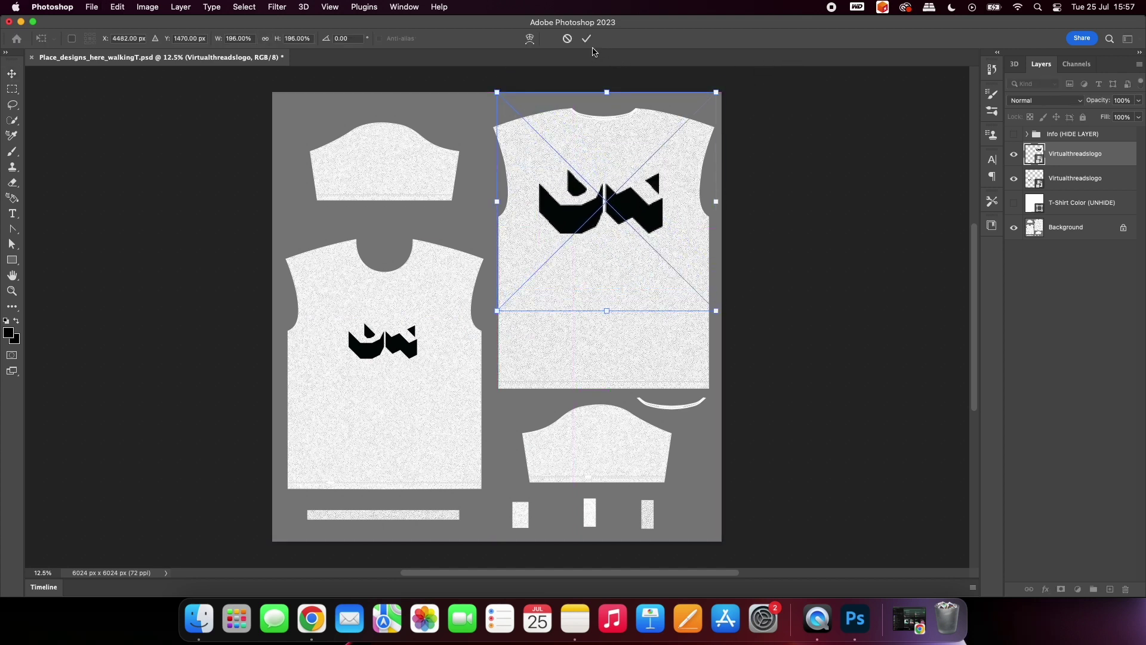
{"action": "left_click", "coordinate": [588, 39]}
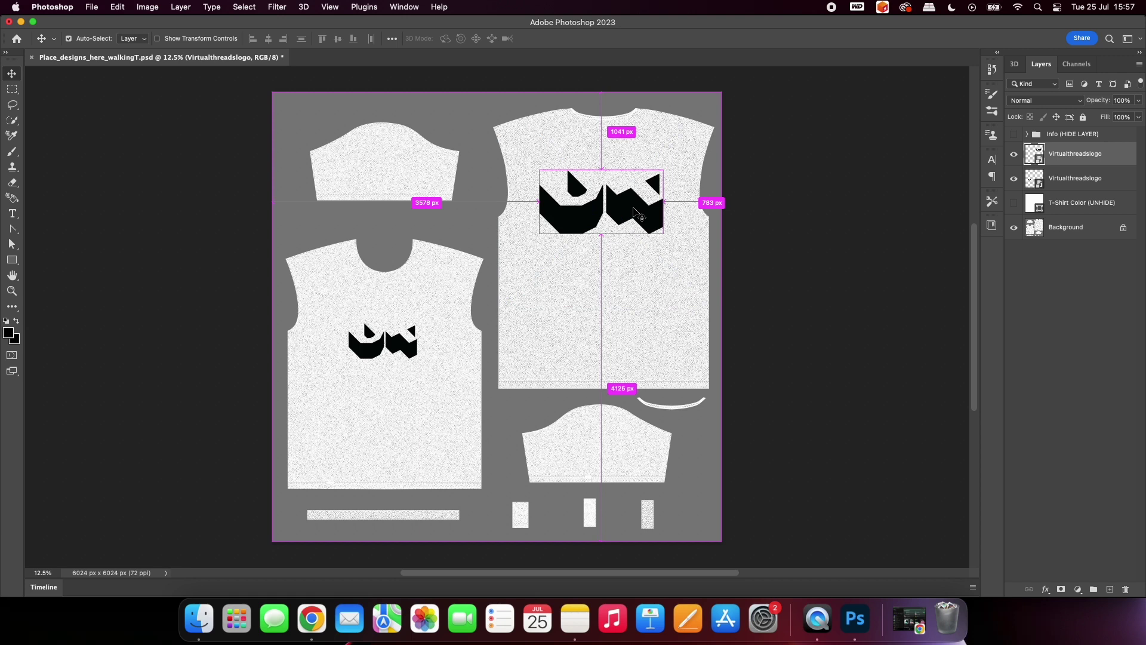
Rotate the back logo 90°, enlarge it to about 290%, and centre it on the back panel.
{"action": "key", "text": "ctrl+t"}
{"action": "left_click_drag", "start_coordinate": [743, 313], "coordinate": [453, 372], "text": "shift"}
{"action": "left_click_drag", "start_coordinate": [719, 312], "coordinate": [821, 417]}
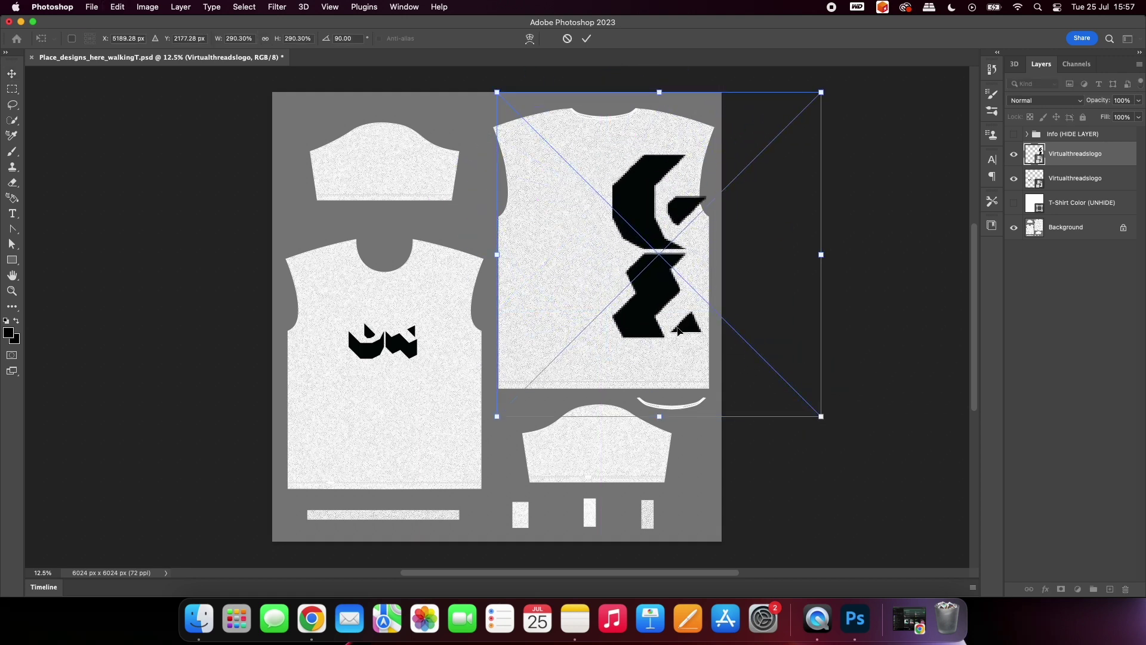
{"action": "left_click_drag", "start_coordinate": [669, 317], "coordinate": [616, 328]}
{"action": "left_click", "coordinate": [587, 38]}
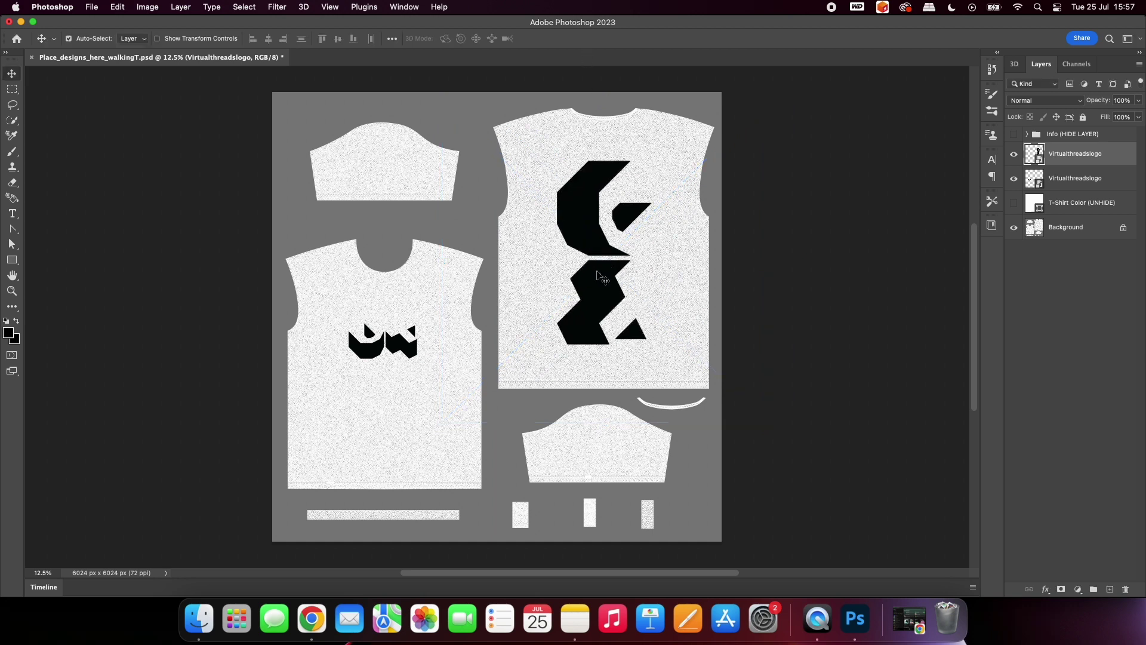
Duplicate the front logo onto the left sleeve, rotate it 90°, and scale it to about 56%.
{"action": "left_click", "coordinate": [409, 346]}
{"action": "left_click_drag", "start_coordinate": [409, 346], "coordinate": [378, 175], "text": "alt"}
{"action": "key", "text": "super+t"}
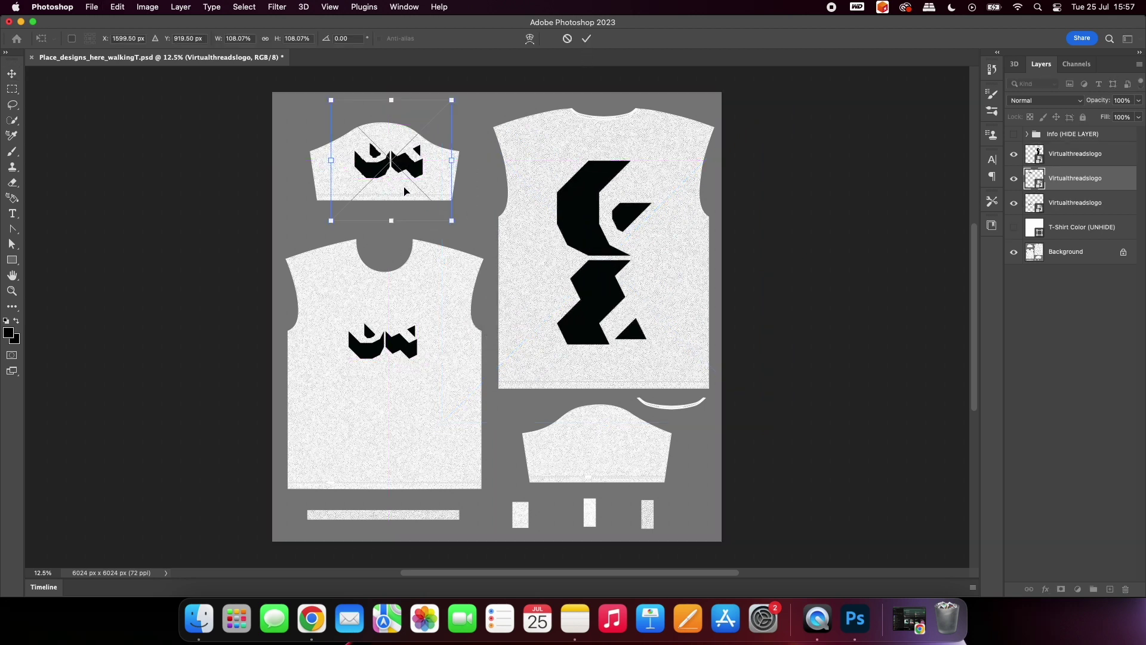
{"action": "left_click_drag", "start_coordinate": [460, 106], "coordinate": [383, 156]}
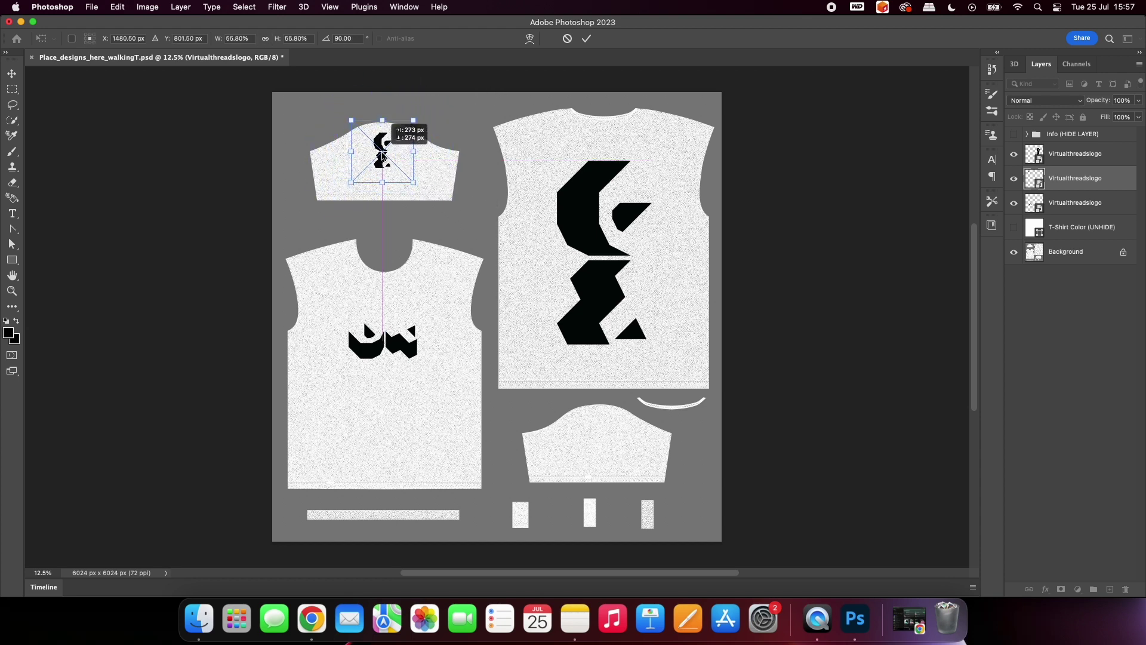
{"action": "left_click", "coordinate": [587, 38]}
Copy the left sleeve logo and place the copy in the middle of the right sleeve.
{"action": "key", "text": "super+c"}
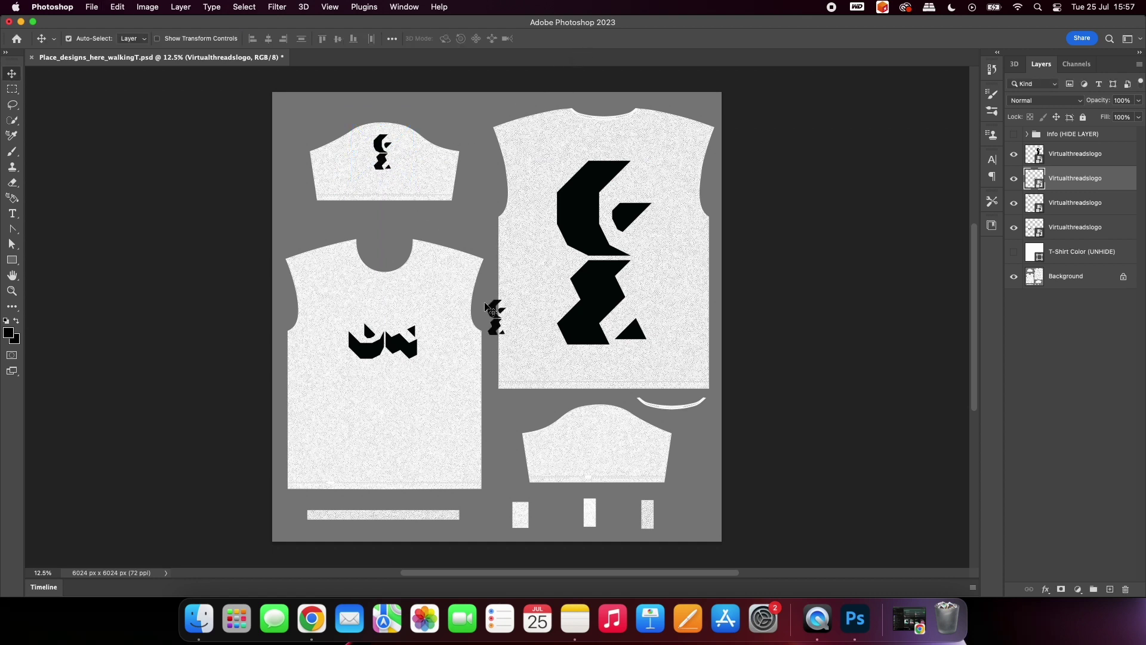
{"action": "key", "text": "super+v"}
{"action": "left_click_drag", "start_coordinate": [495, 321], "coordinate": [401, 124]}
{"action": "scroll", "coordinate": [602, 445], "scroll_direction": "up", "scroll_amount": 5, "text": "alt"}
{"action": "scroll", "coordinate": [537, 256], "scroll_direction": "down", "scroll_amount": 5}
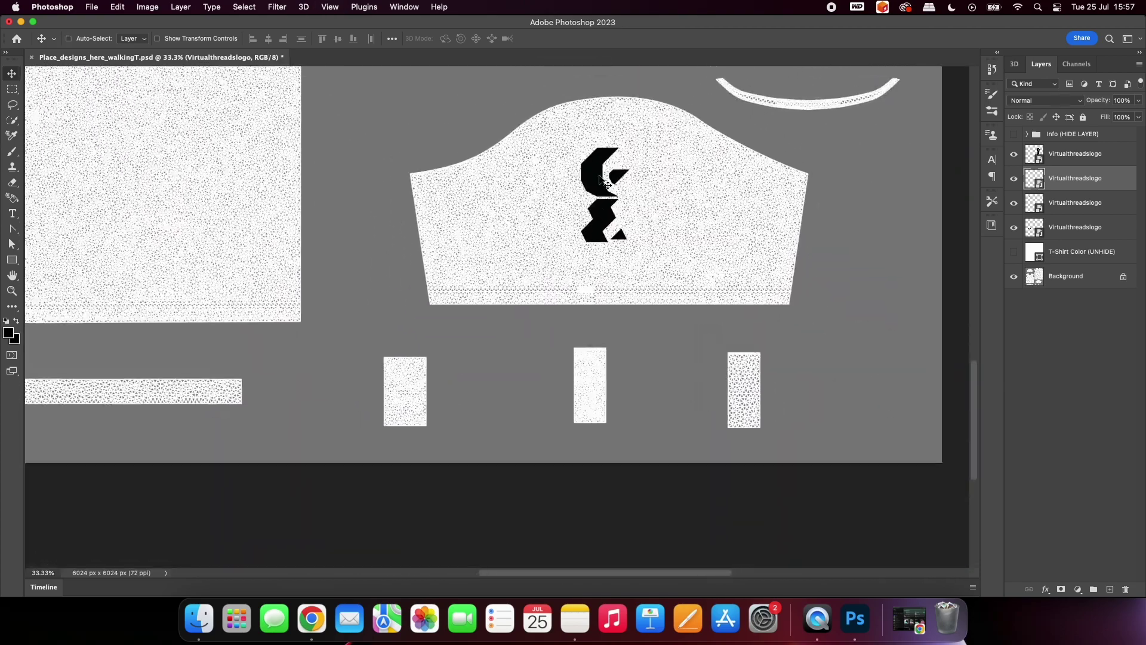
Paste another logo onto the neck tag, rotate it upright to 0°, scale it to 18.60%, and centre it near the tag's top.
{"action": "key", "text": "super+v"}
{"action": "left_click_drag", "start_coordinate": [467, 246], "coordinate": [400, 376]}
{"action": "key", "text": "super+t"}
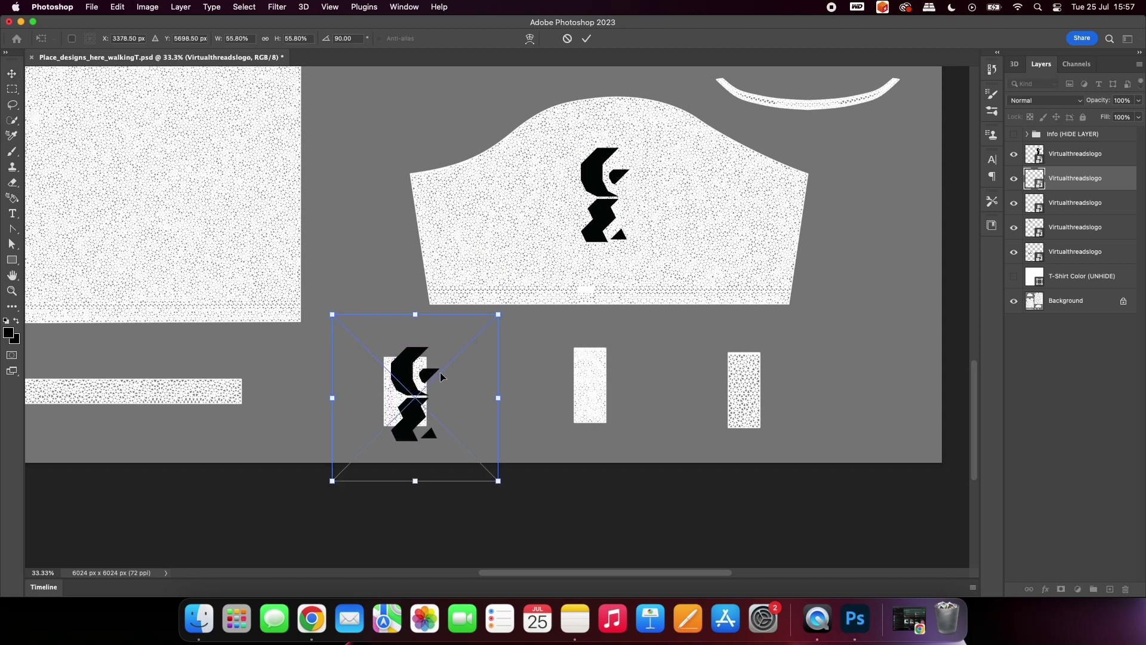
{"action": "left_click_drag", "start_coordinate": [521, 313], "coordinate": [420, 380]}
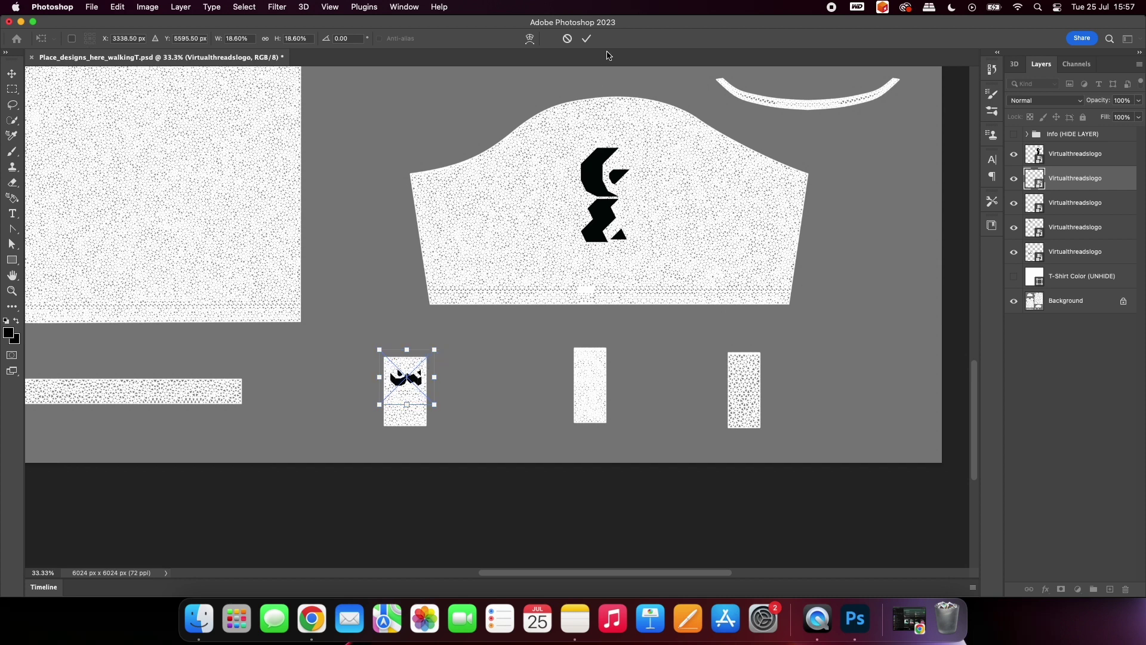
{"action": "left_click", "coordinate": [586, 38]}
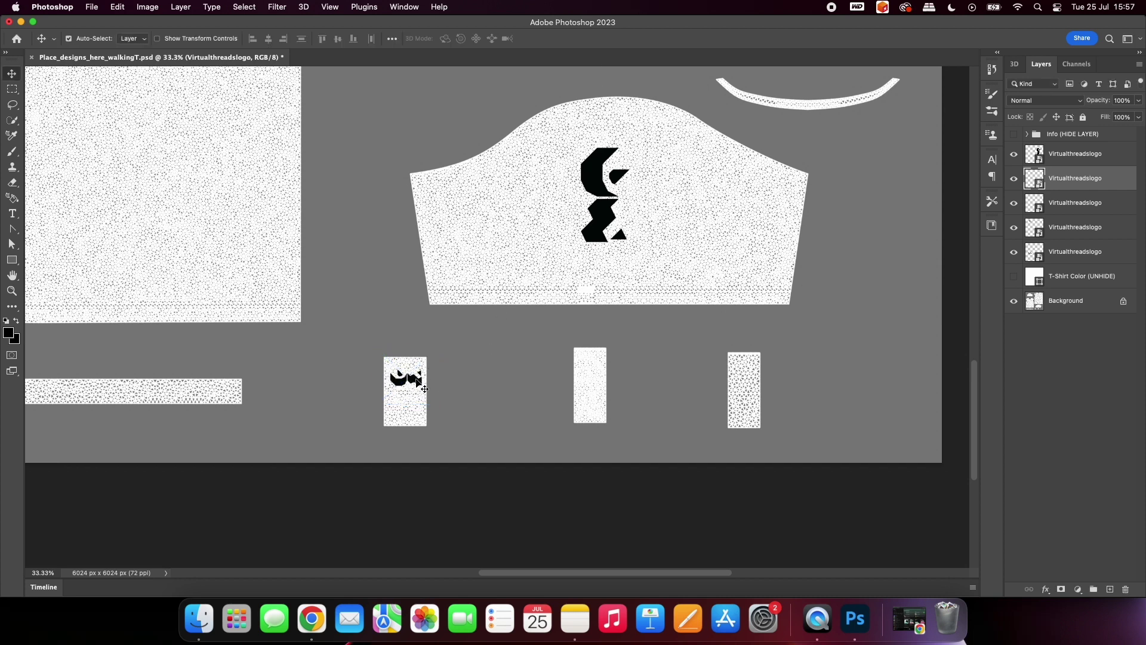
{"action": "key", "text": "shift+Left"}
{"action": "key", "text": "shift+Down"}
Paste a logo copy onto the upper part of the sleeve tag and scale it to 13.27%.
{"action": "key", "text": "super+v"}
{"action": "left_click_drag", "start_coordinate": [484, 275], "coordinate": [611, 389]}
{"action": "key", "text": "super+t"}
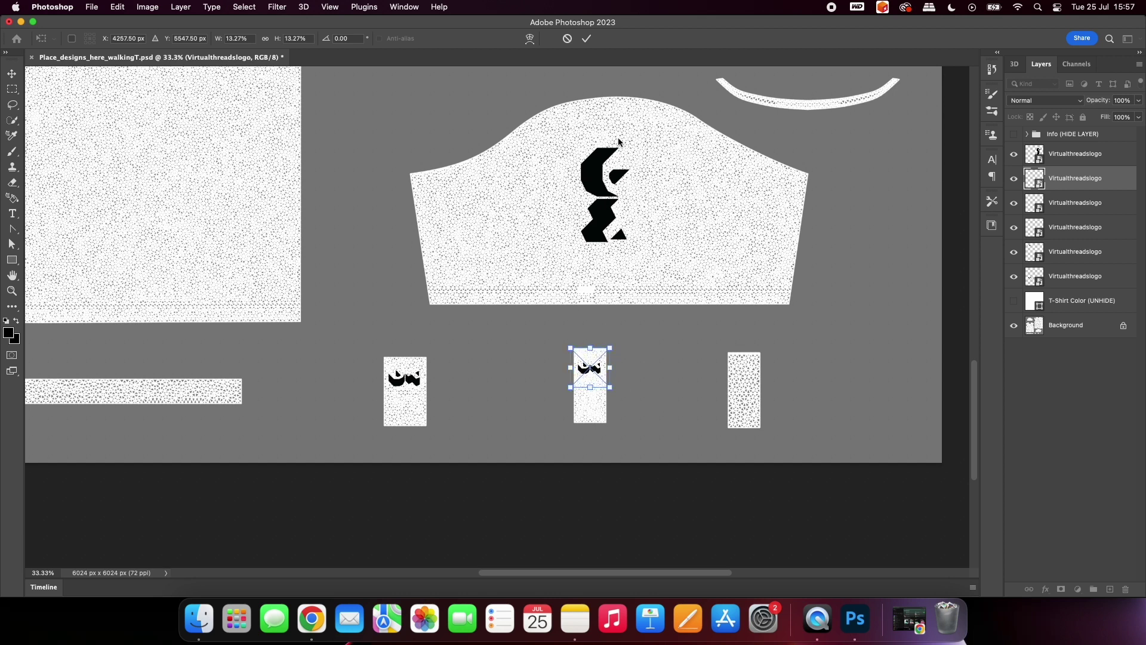
{"action": "left_click", "coordinate": [587, 38]}
Copy the sleeve tag logo and place the copy on the upper part of the hem tag.
{"action": "key", "text": "super+c"}
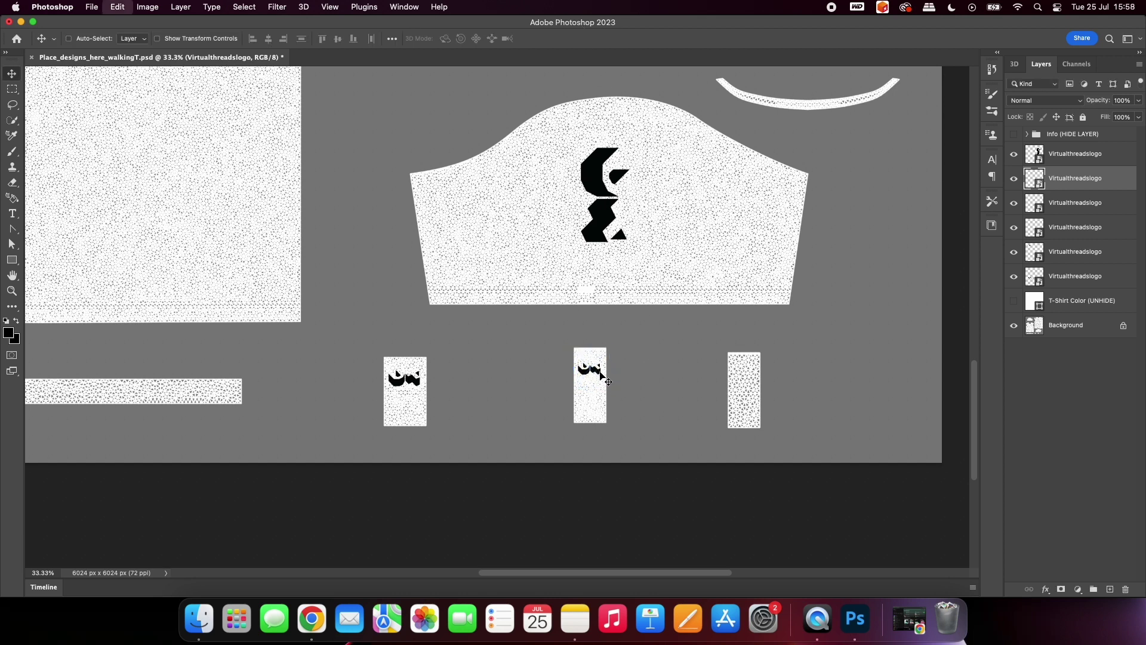
{"action": "key", "text": "super+v"}
{"action": "left_click_drag", "start_coordinate": [487, 269], "coordinate": [760, 380]}
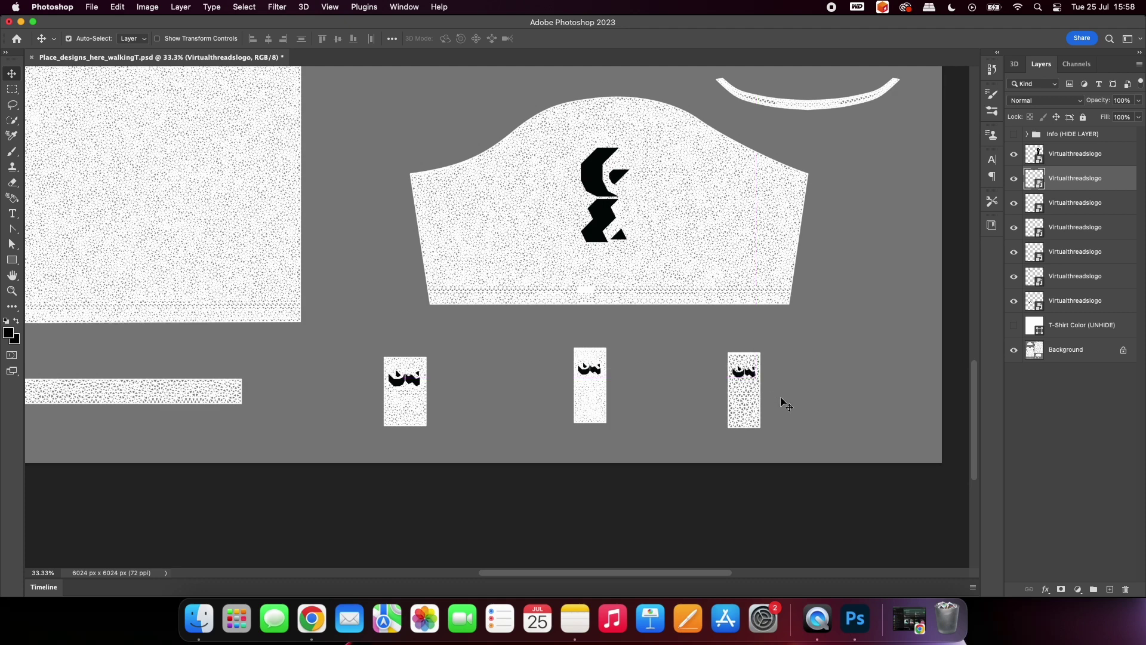
Preview the whole design with the T-Shirt Color (UNHIDE) layer shown, and hide that layer again.
{"action": "key", "text": "super+minus"}
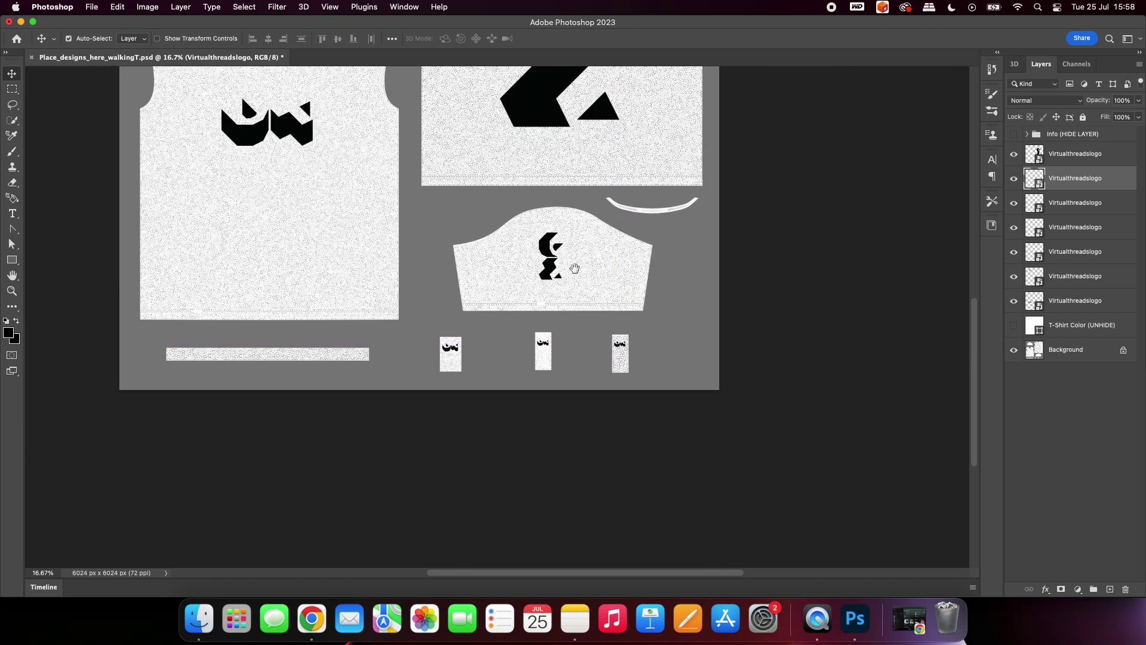
{"action": "scroll", "coordinate": [575, 268], "scroll_direction": "up", "scroll_amount": 5}
{"action": "key", "text": "super+minus"}
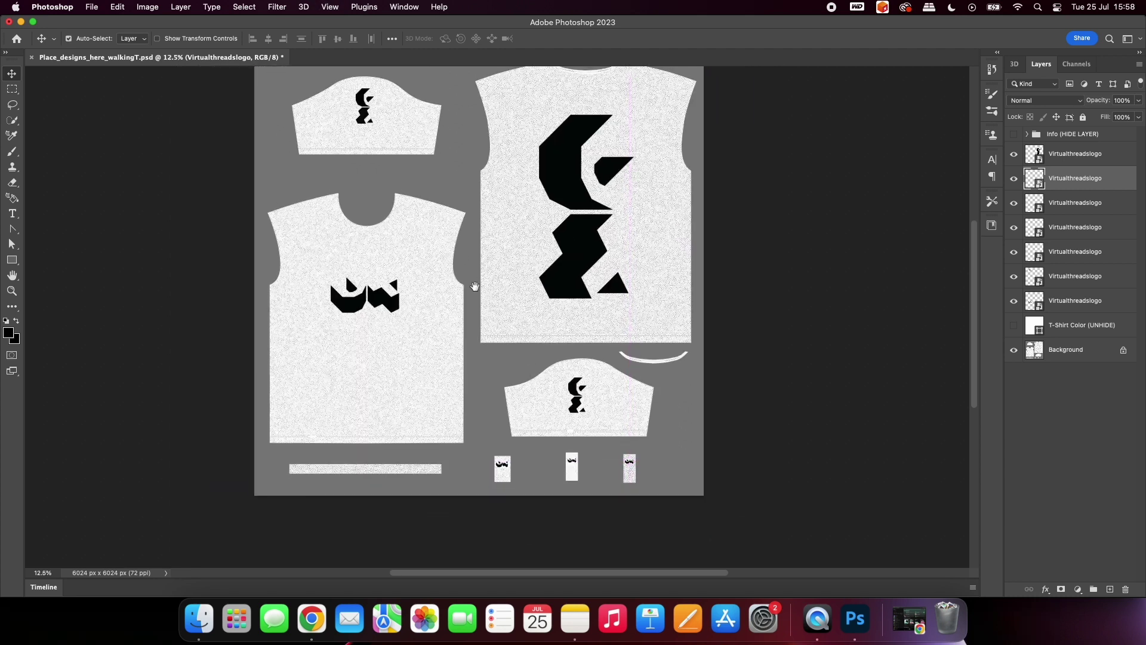
{"action": "left_click_drag", "start_coordinate": [475, 286], "coordinate": [484, 321]}
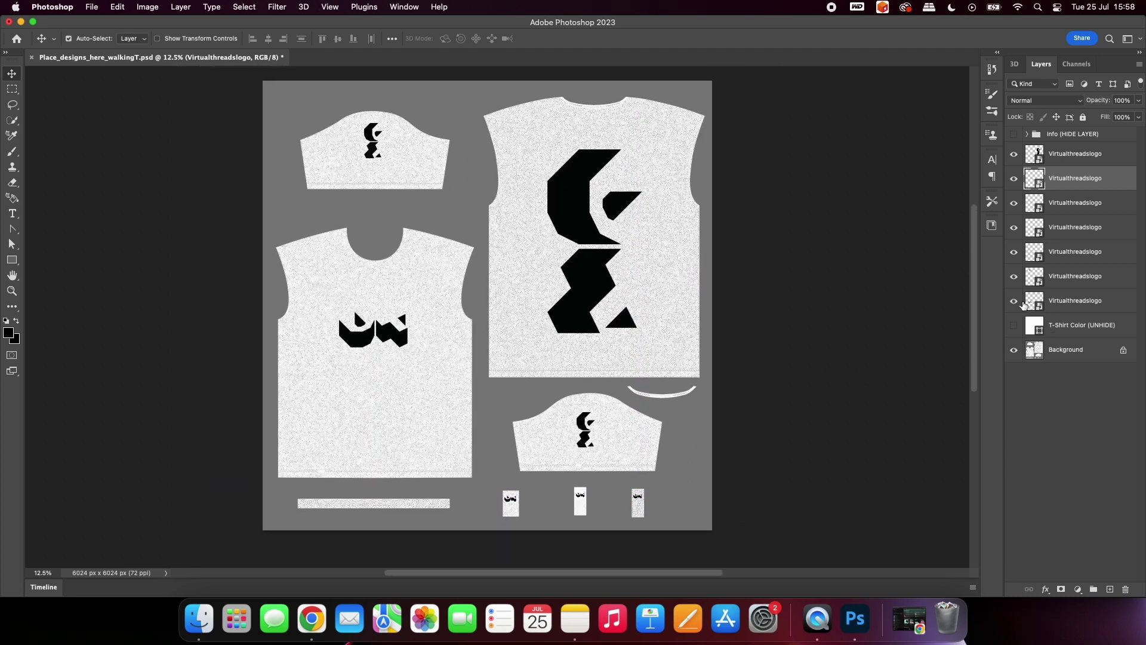
{"action": "left_click", "coordinate": [1015, 325]}
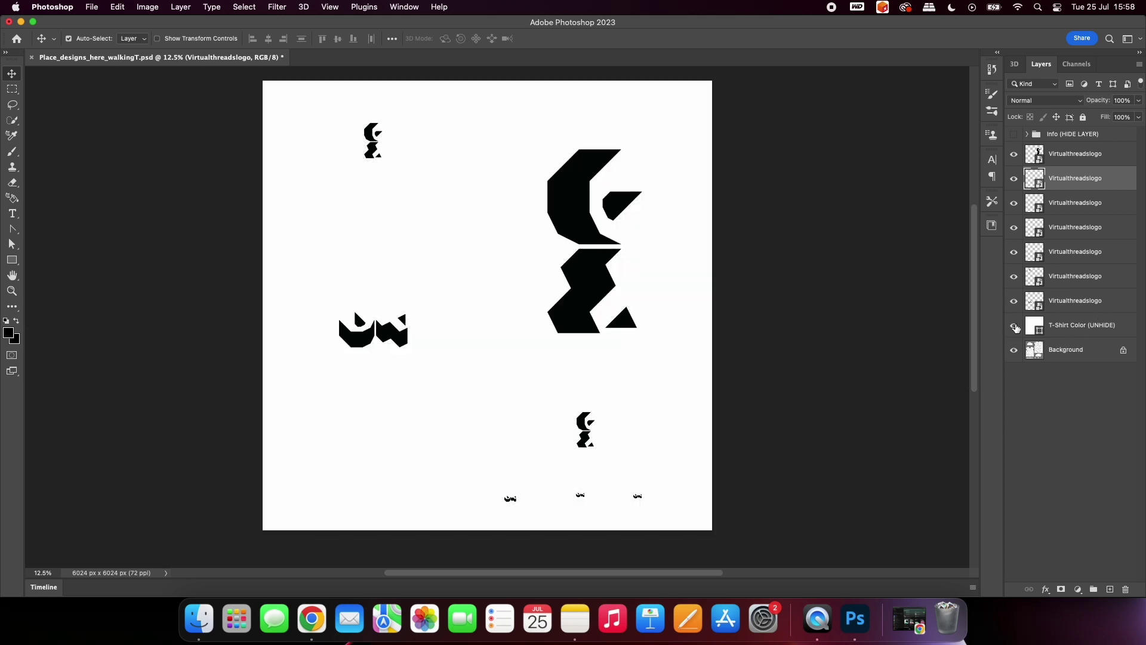
{"action": "double_click", "coordinate": [1015, 326]}
{"action": "left_click", "coordinate": [1015, 326]}
Draw a black rectangle about 2286 × 565 px covering the three tags, and hide its layer.
{"action": "left_click", "coordinate": [12, 260]}
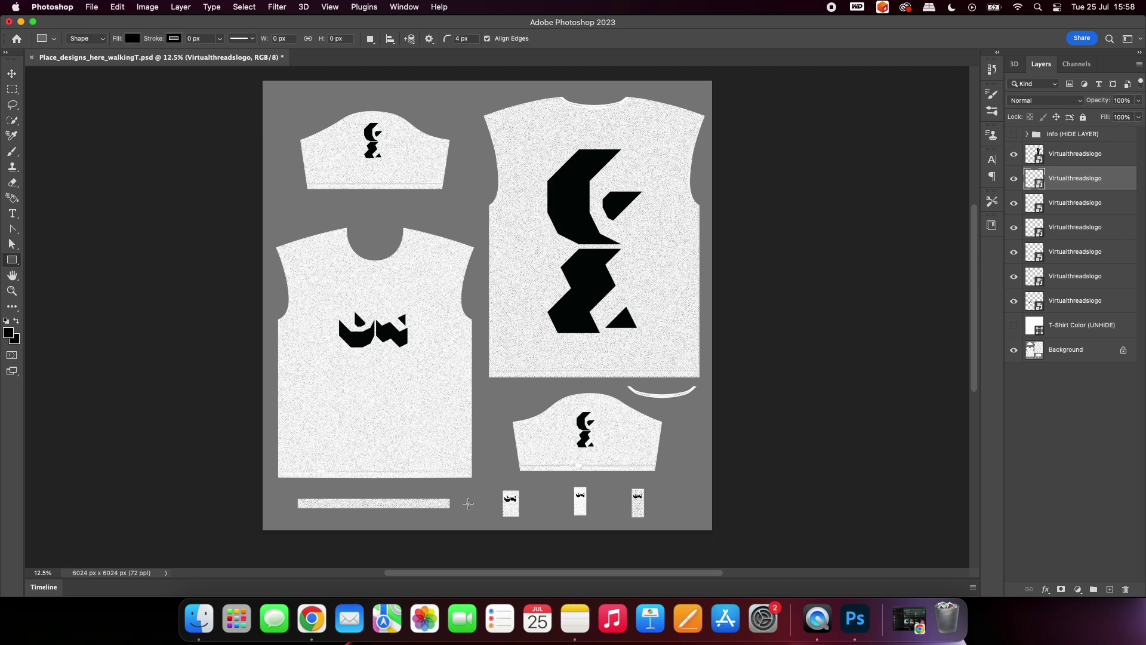
{"action": "left_click_drag", "start_coordinate": [493, 480], "coordinate": [662, 521]}
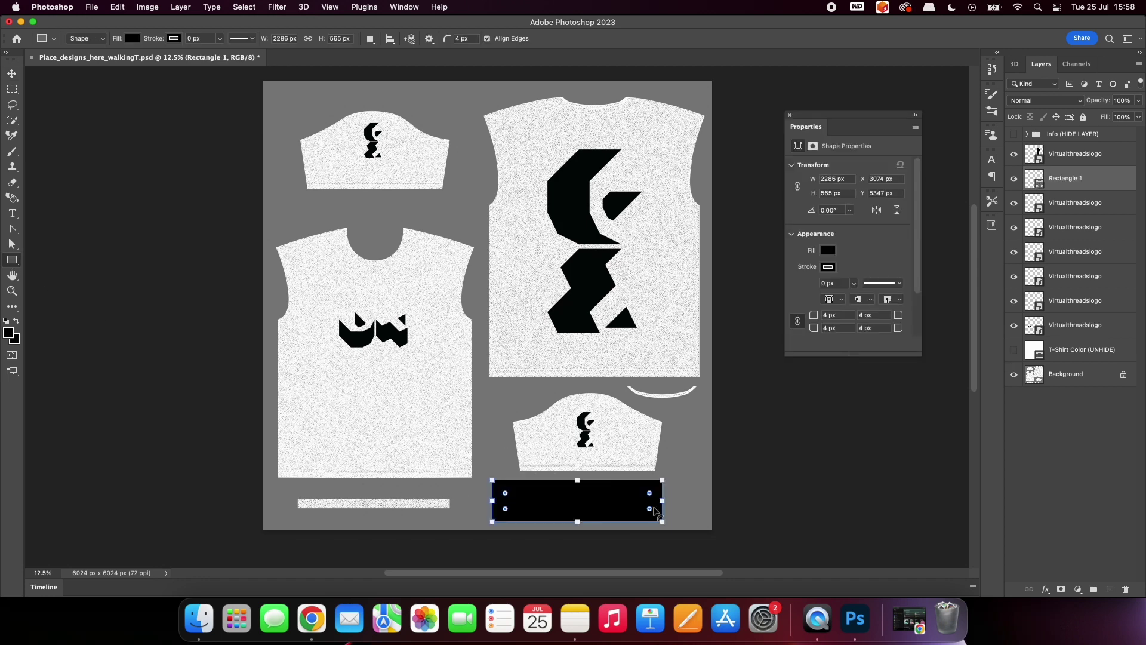
{"action": "left_click", "coordinate": [790, 116]}
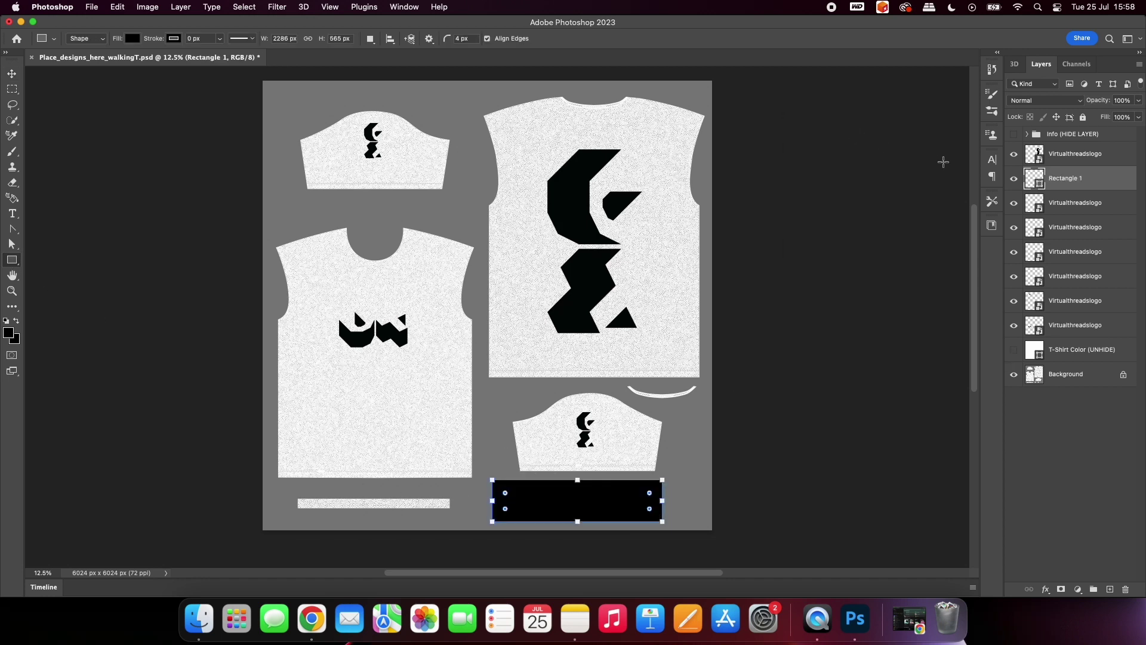
{"action": "left_click", "coordinate": [1013, 178]}
Apply a white Color Overlay at 100% opacity to the logo on the leftmost of the three tags.
{"action": "key", "text": "super+equal"}
{"action": "key", "text": "super+equal"}
{"action": "scroll", "coordinate": [607, 460], "scroll_direction": "down", "scroll_amount": 5}
{"action": "scroll", "coordinate": [606, 460], "scroll_direction": "right", "scroll_amount": 2}
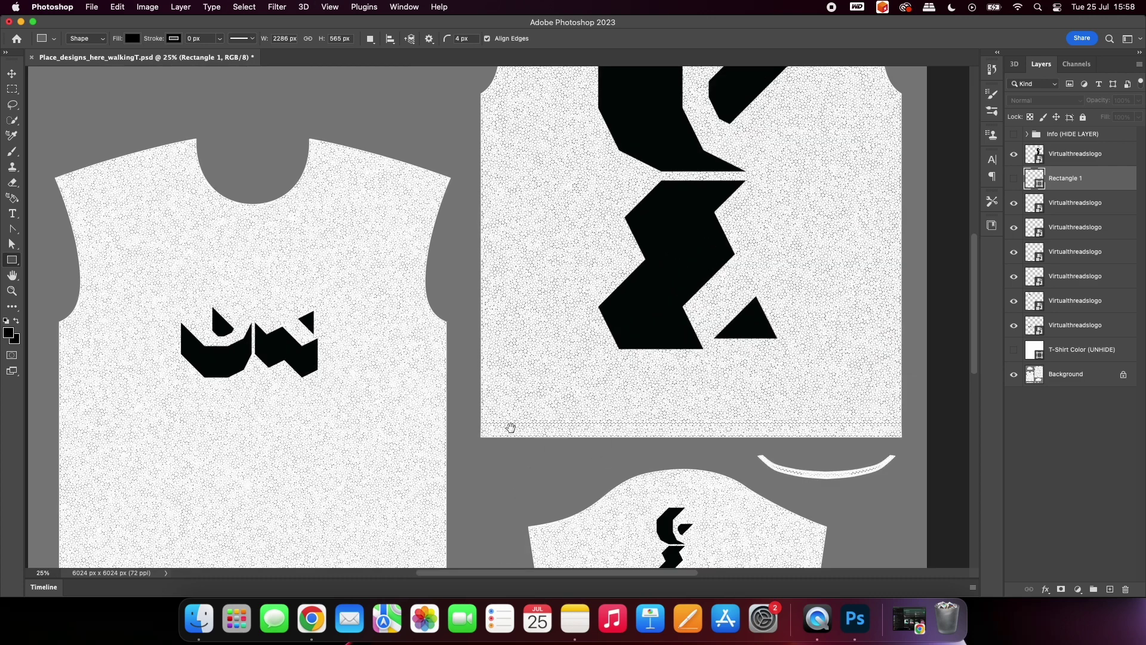
{"action": "left_click", "coordinate": [12, 74]}
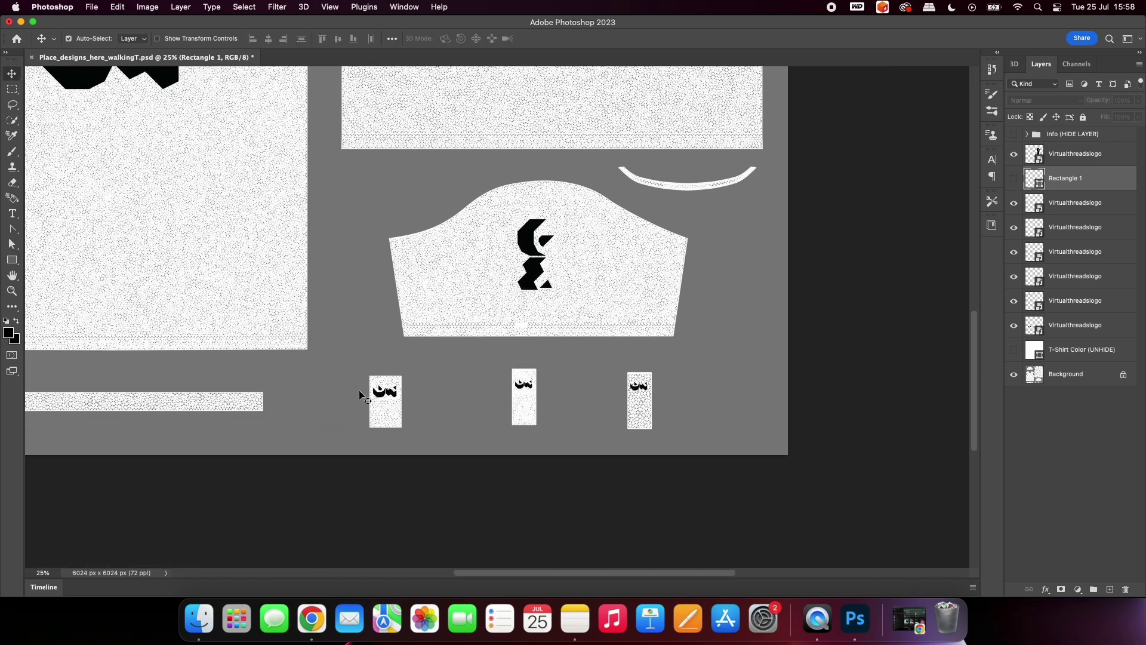
{"action": "left_click", "coordinate": [379, 401]}
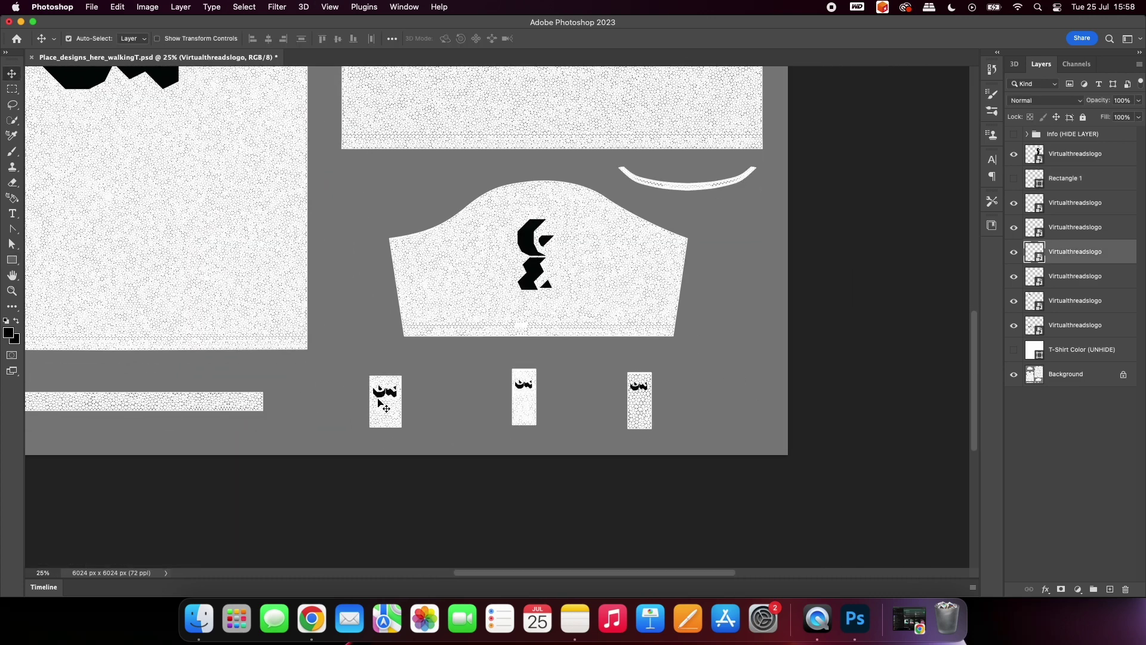
{"action": "left_click", "coordinate": [1046, 589]}
{"action": "left_click", "coordinate": [1059, 575]}
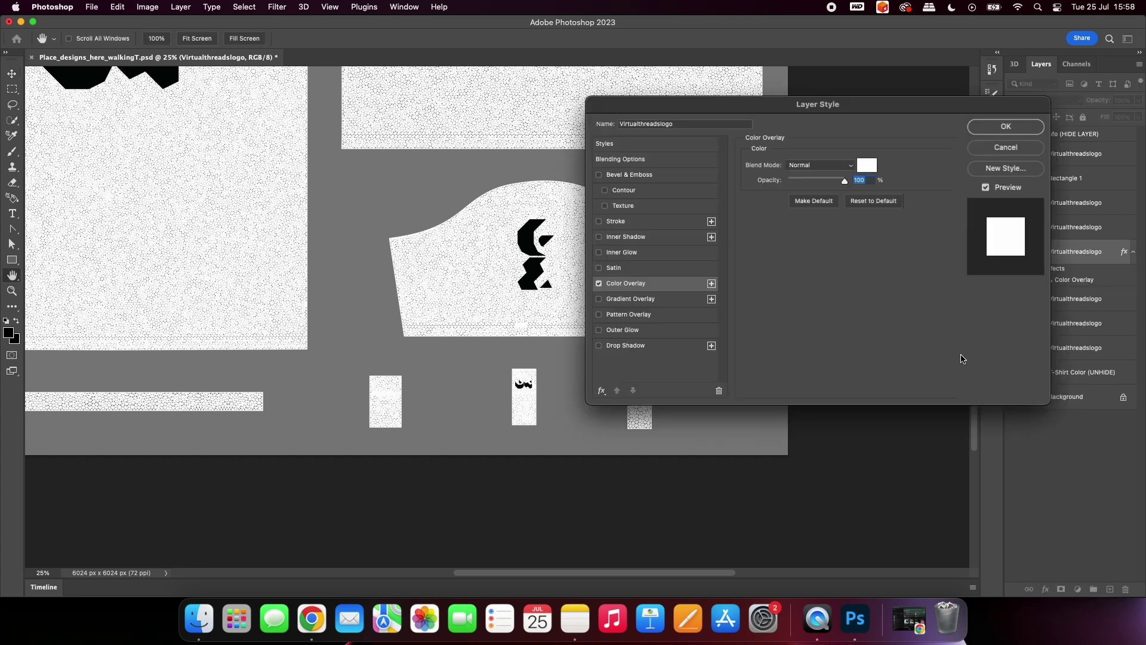
{"action": "left_click", "coordinate": [990, 127]}
Apply a white Color Overlay at 100% opacity to the logo on the middle tag.
{"action": "left_click", "coordinate": [530, 385]}
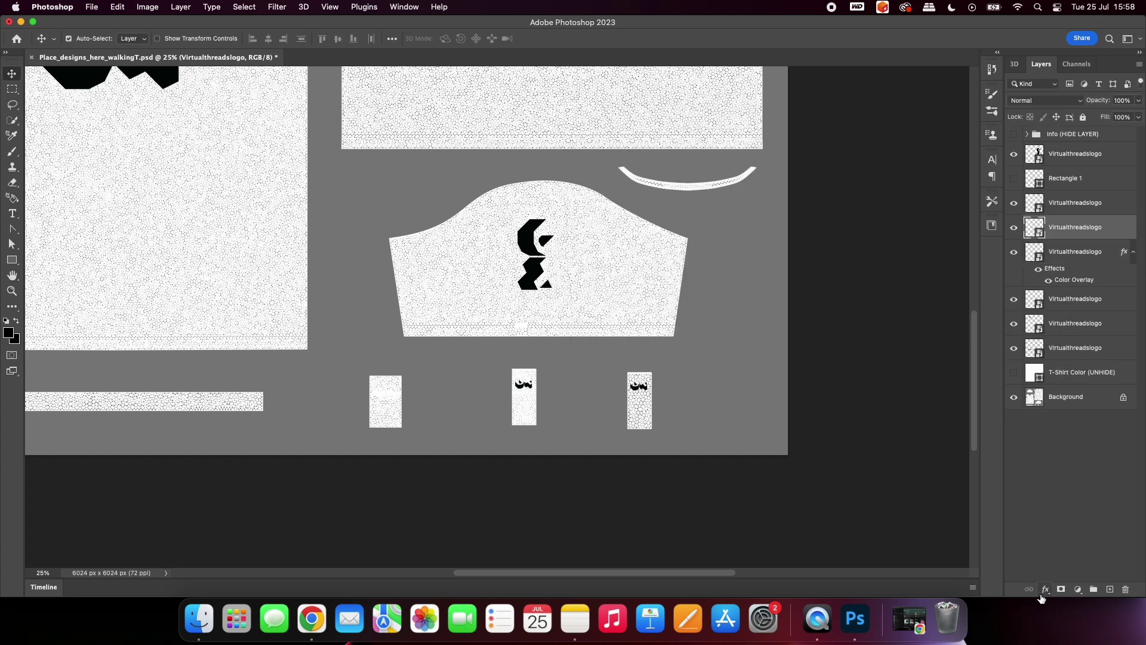
{"action": "left_click", "coordinate": [1046, 589]}
{"action": "left_click", "coordinate": [1069, 573]}
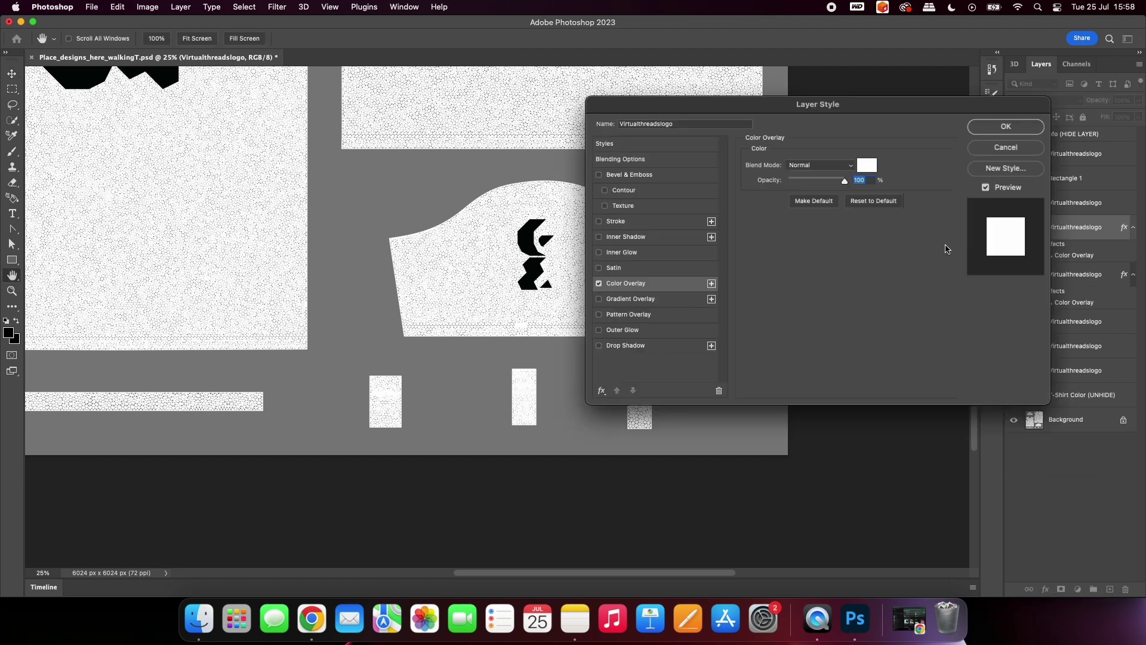
{"action": "left_click", "coordinate": [991, 127]}
Apply a white Color Overlay at 100% opacity to the logo on the rightmost tag.
{"action": "left_click", "coordinate": [645, 386]}
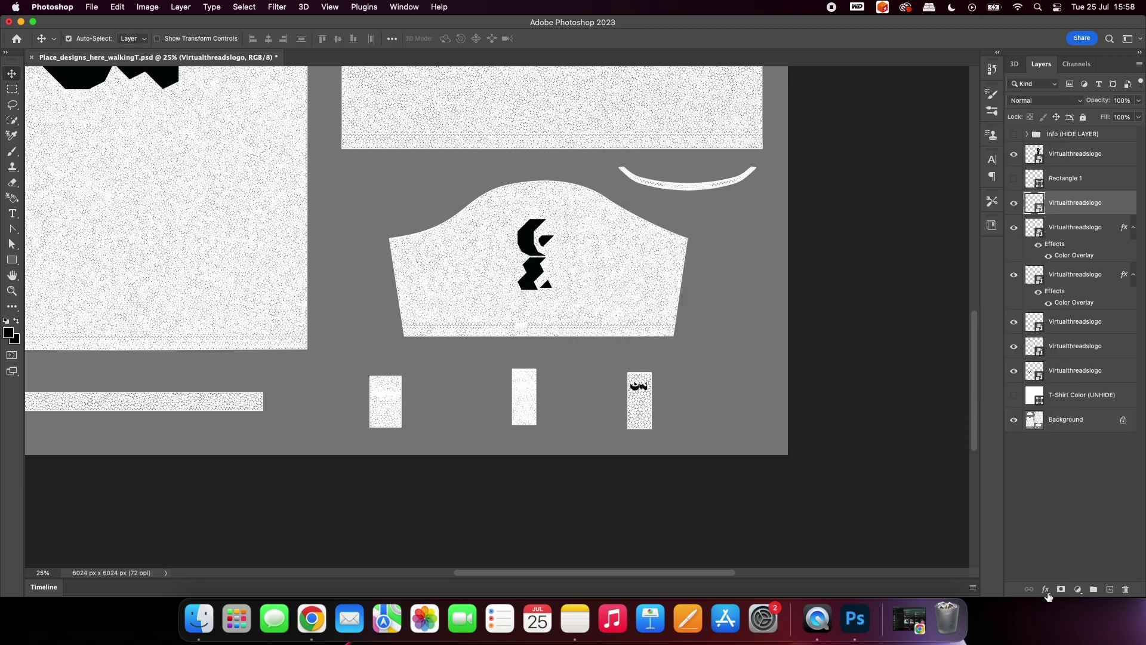
{"action": "left_click", "coordinate": [1045, 590]}
{"action": "left_click", "coordinate": [1069, 571]}
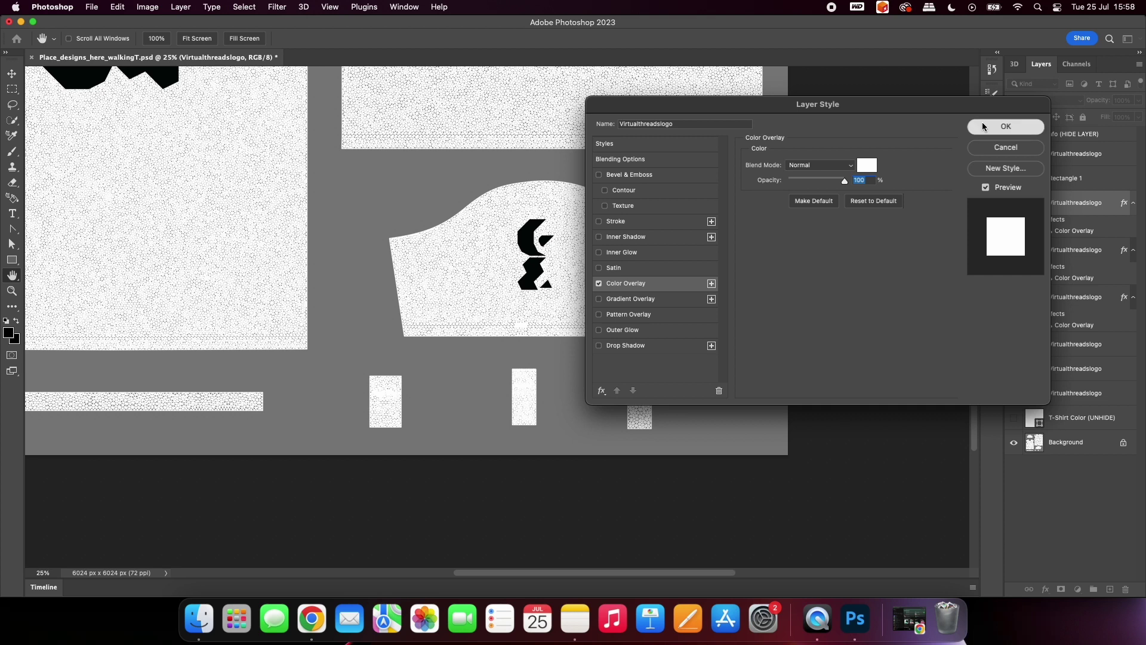
{"action": "left_click", "coordinate": [983, 126]}
Move the Rectangle 1 layer directly below the three tag logo layers and make it visible.
{"action": "key", "text": "super+minus"}
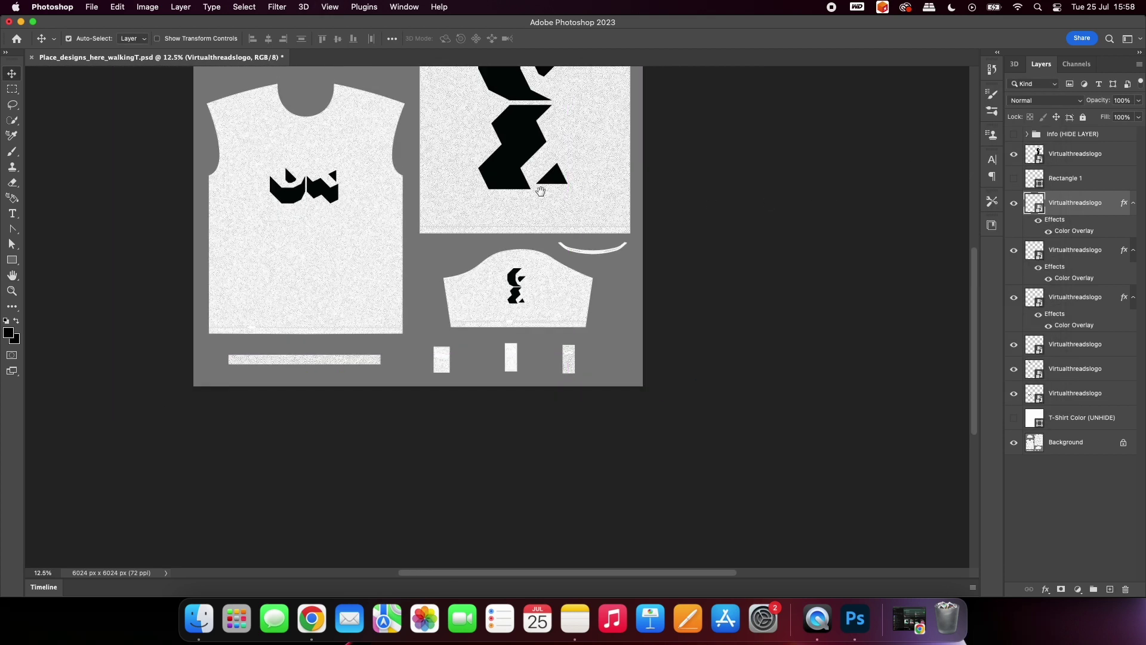
{"action": "scroll", "coordinate": [540, 191], "scroll_direction": "up", "scroll_amount": 5}
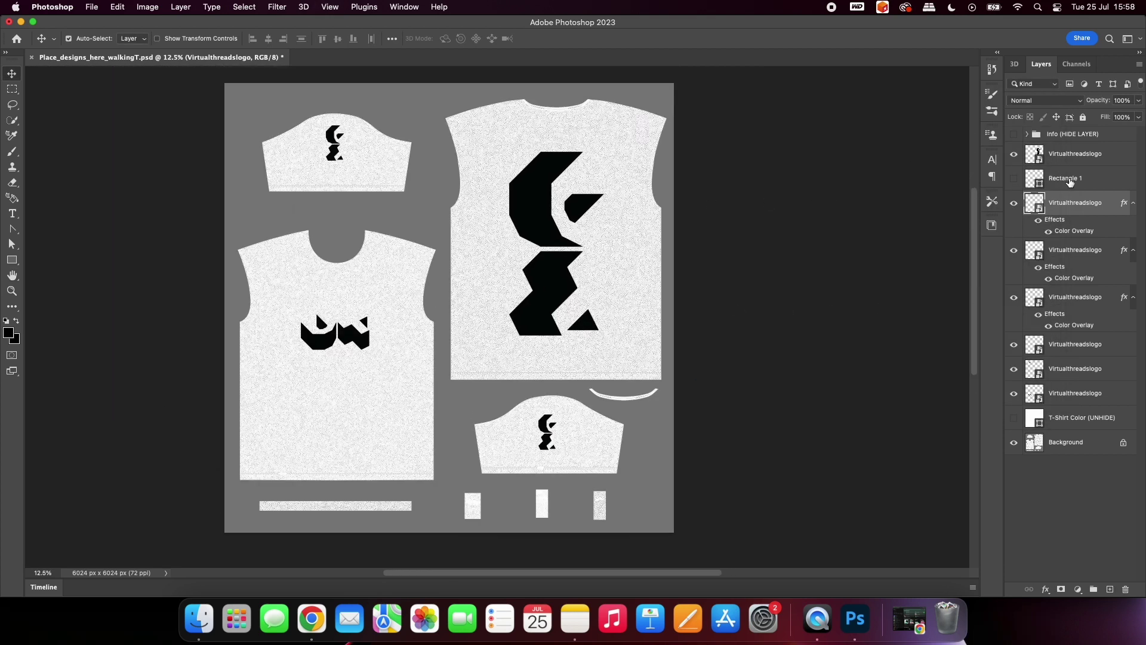
{"action": "left_click_drag", "start_coordinate": [1070, 182], "coordinate": [1039, 345]}
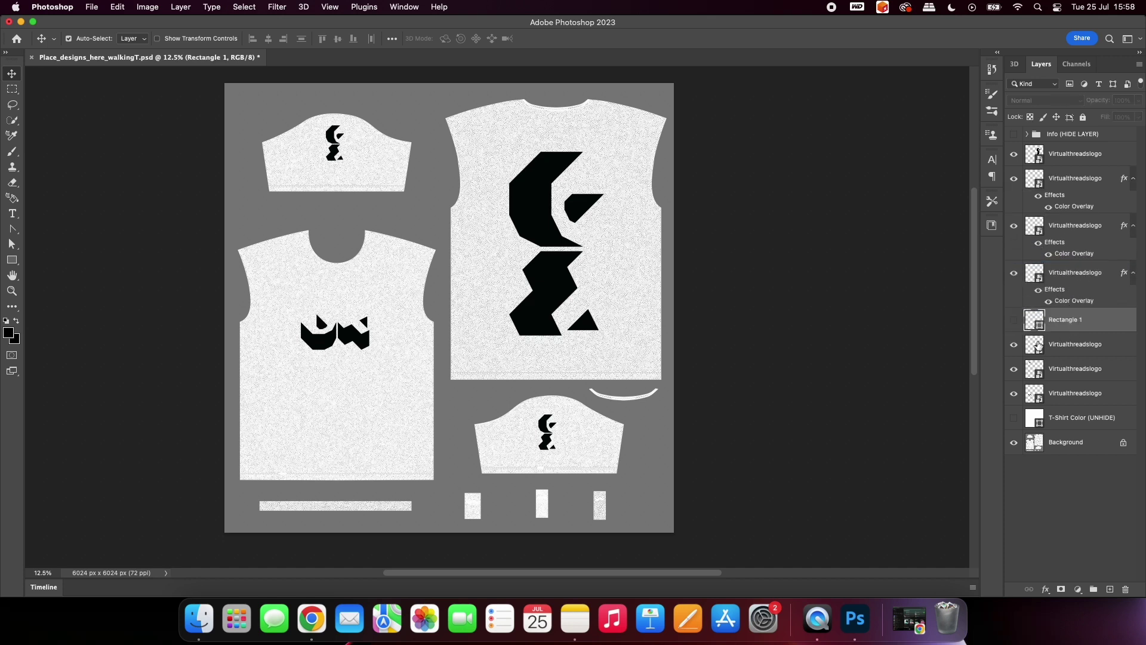
{"action": "left_click", "coordinate": [1014, 321]}
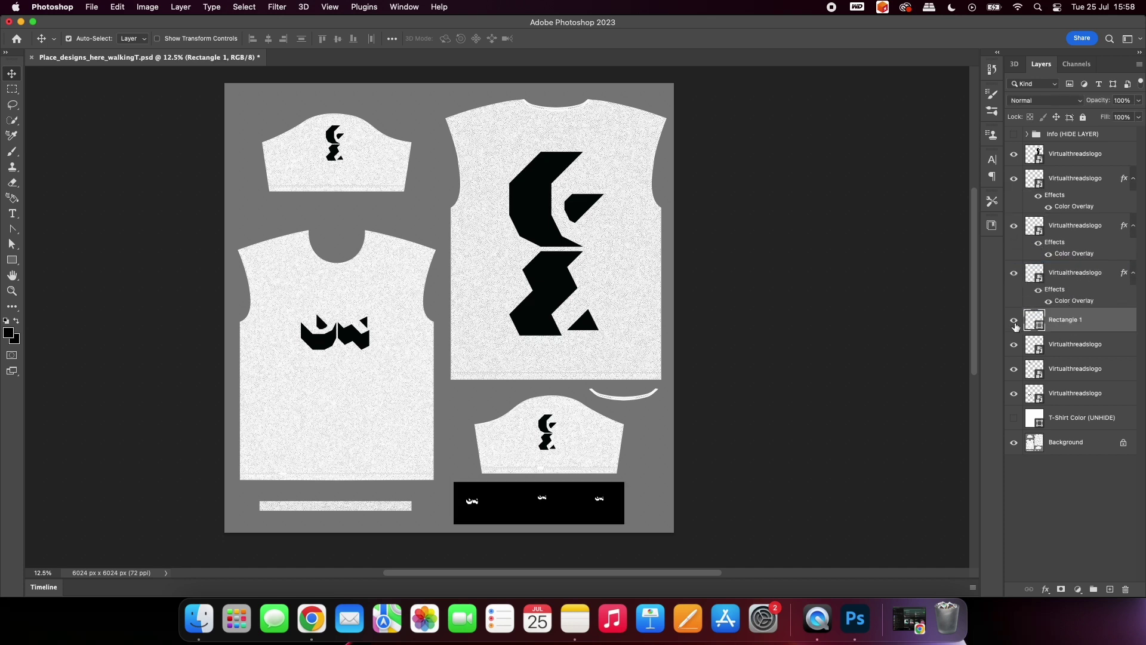
Show the T-Shirt Color (UNHIDE) layer and save the design file.
{"action": "left_click", "coordinate": [1014, 418]}
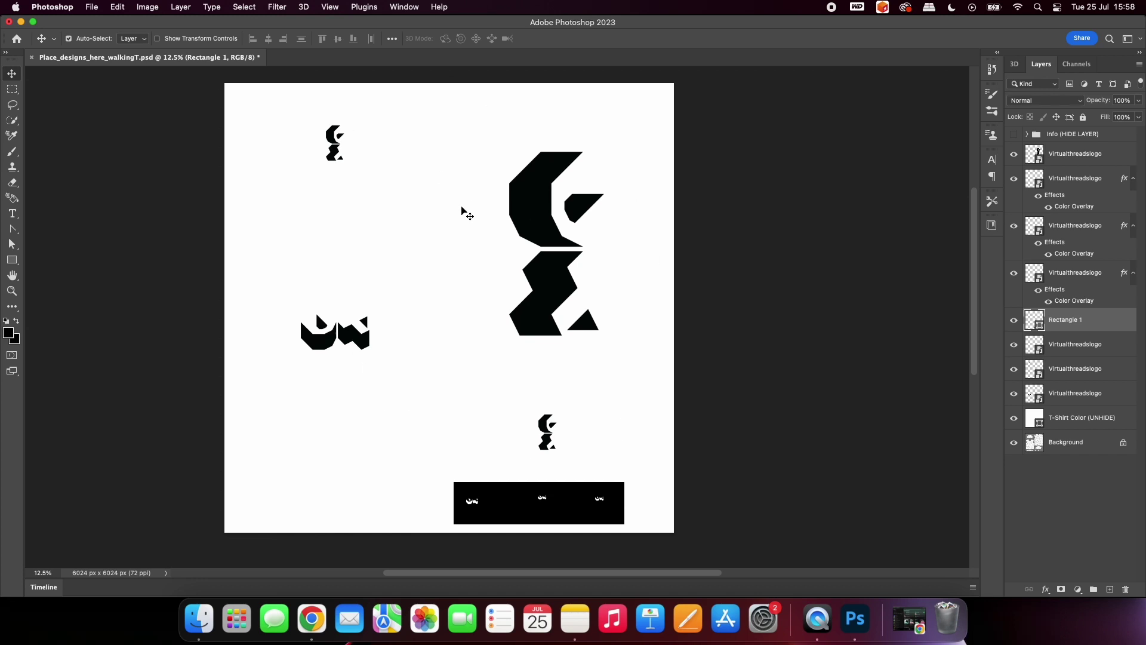
{"action": "left_click", "coordinate": [92, 7]}
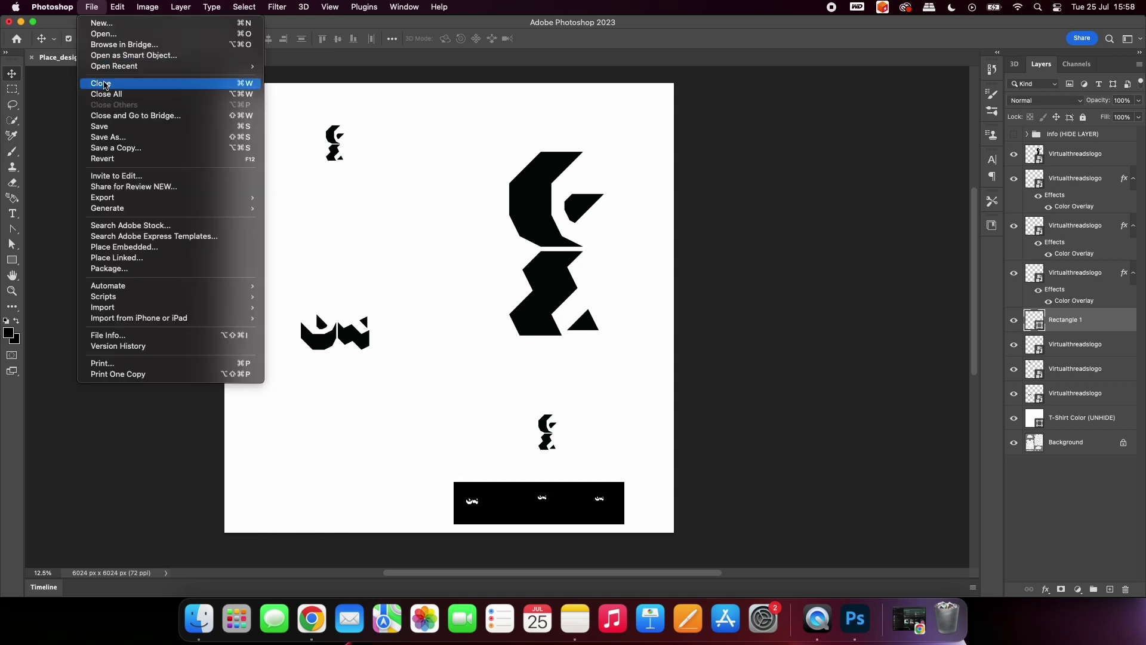
{"action": "left_click", "coordinate": [110, 127]}
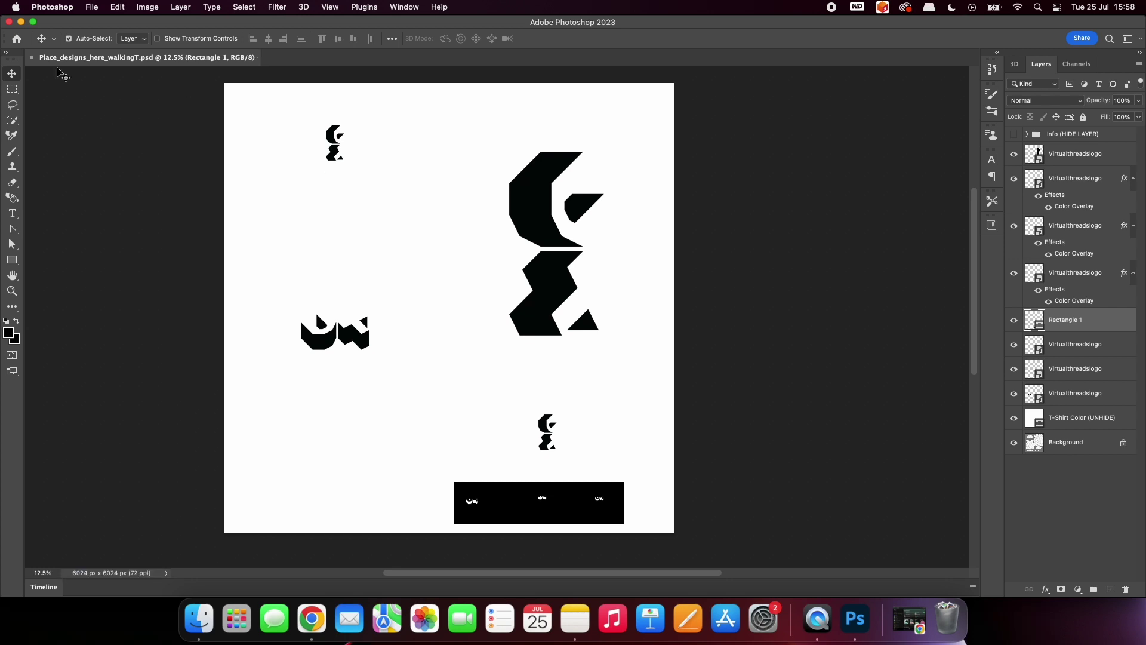
Minimize the design window and open Walking T-shirt.blend from the 3D Walking T-Shirt Mockup folder in Blender.
{"action": "left_click", "coordinate": [20, 22]}
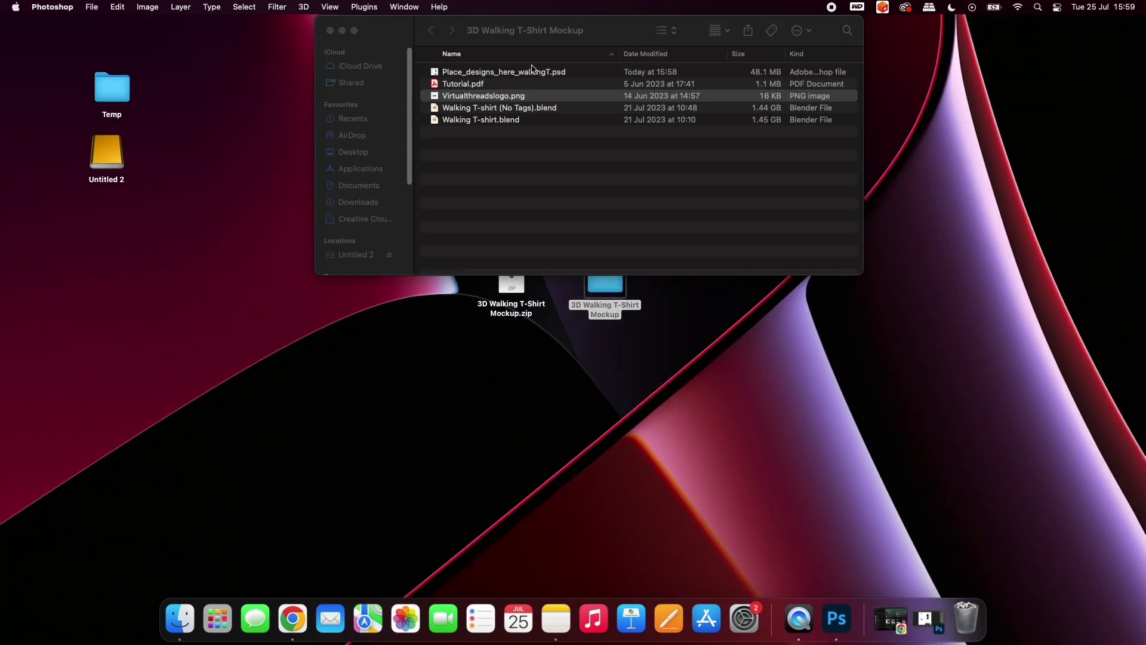
{"action": "left_click_drag", "start_coordinate": [600, 39], "coordinate": [595, 192]}
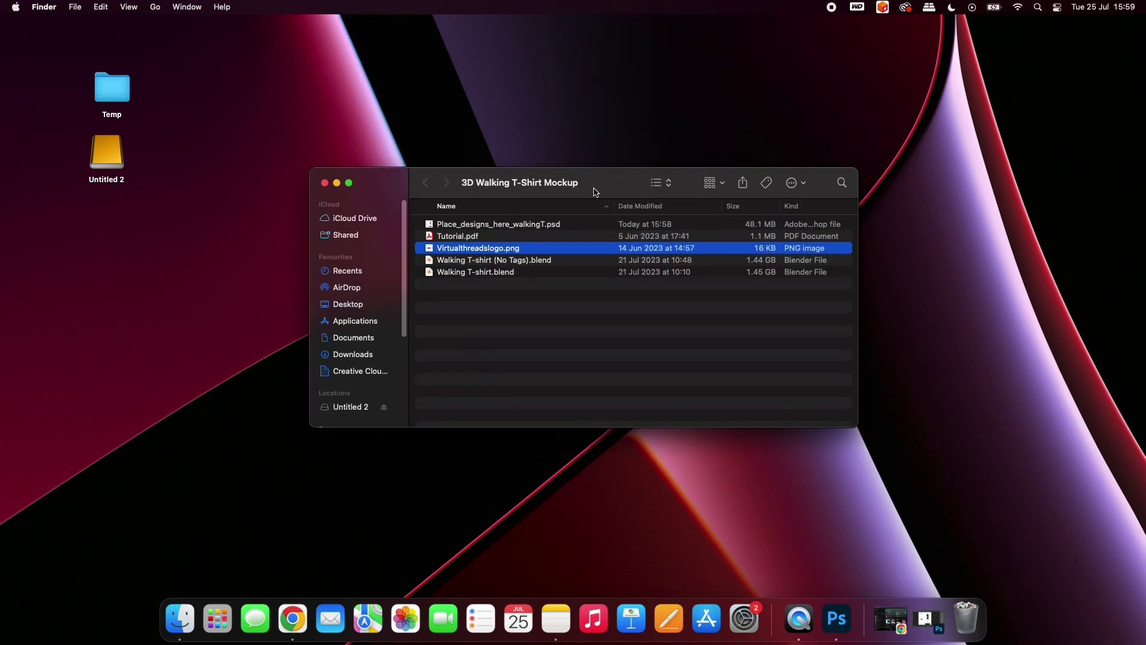
{"action": "left_click", "coordinate": [527, 261]}
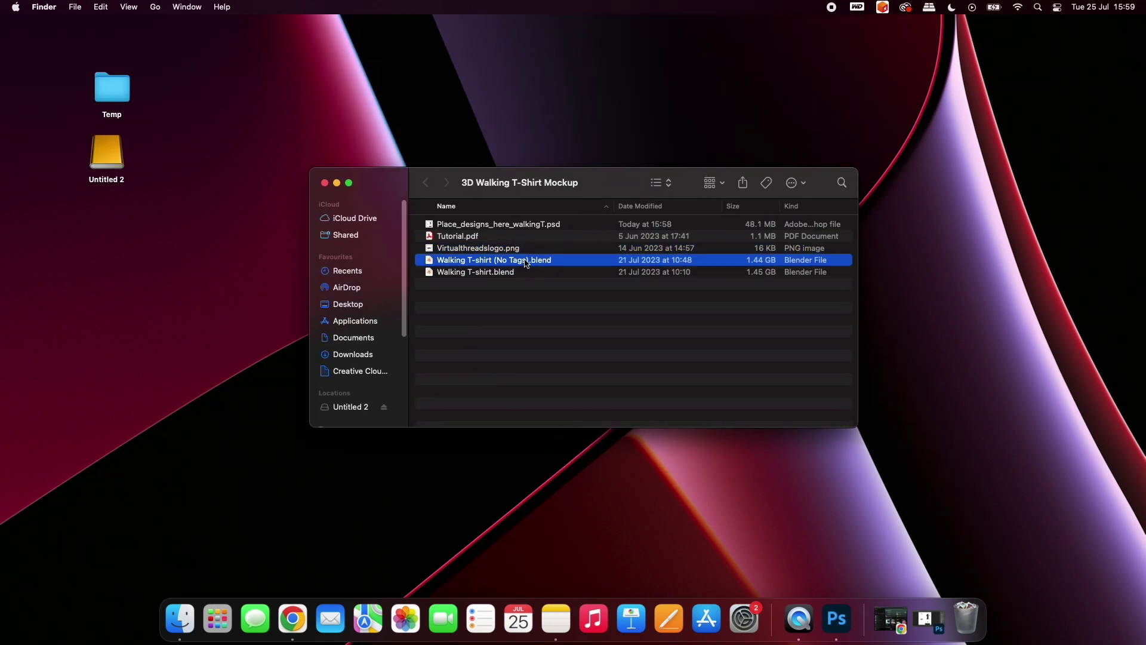
{"action": "left_click", "coordinate": [473, 274]}
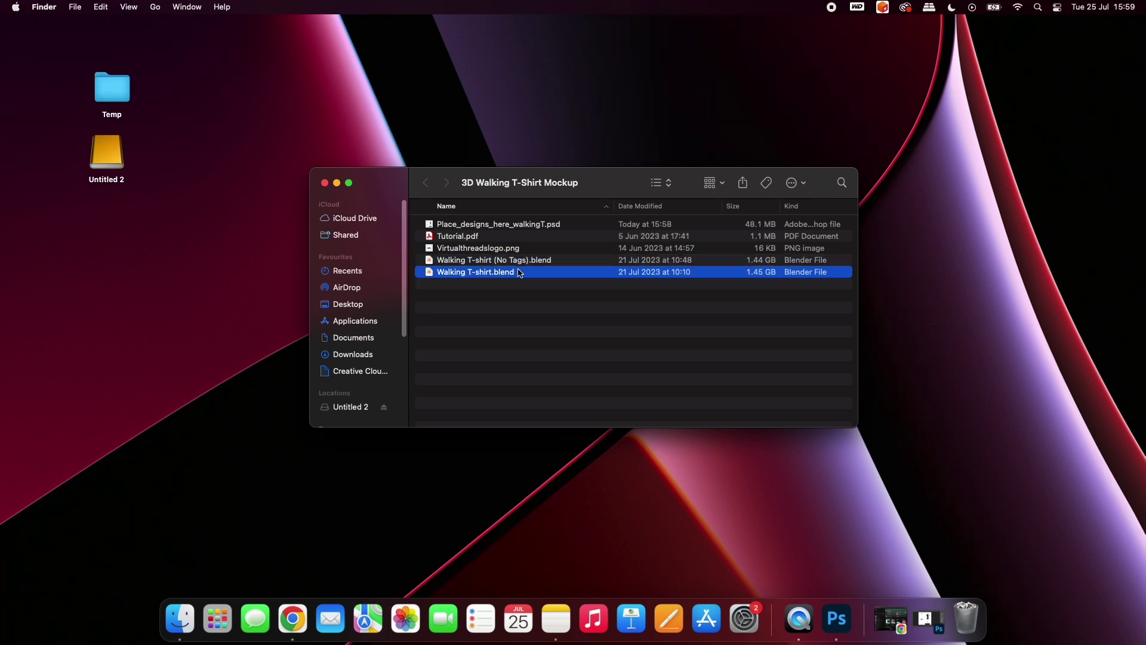
{"action": "double_click", "coordinate": [478, 273]}
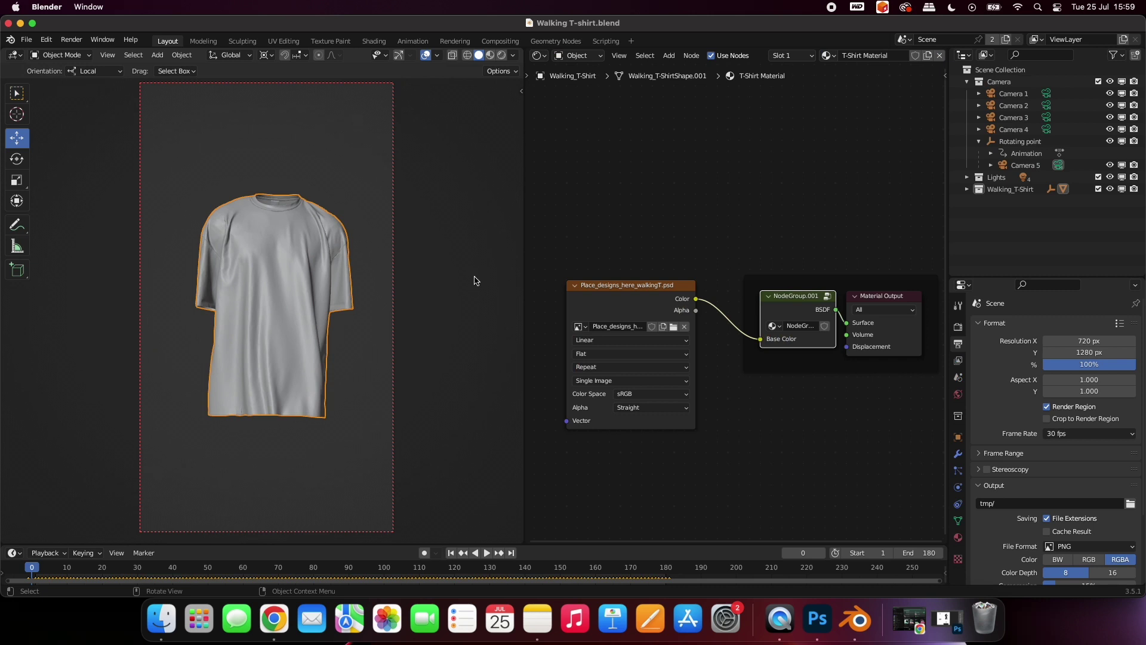
Check the Cycles render device settings in the system preferences, and close the preferences.
{"action": "left_click", "coordinate": [46, 42]}
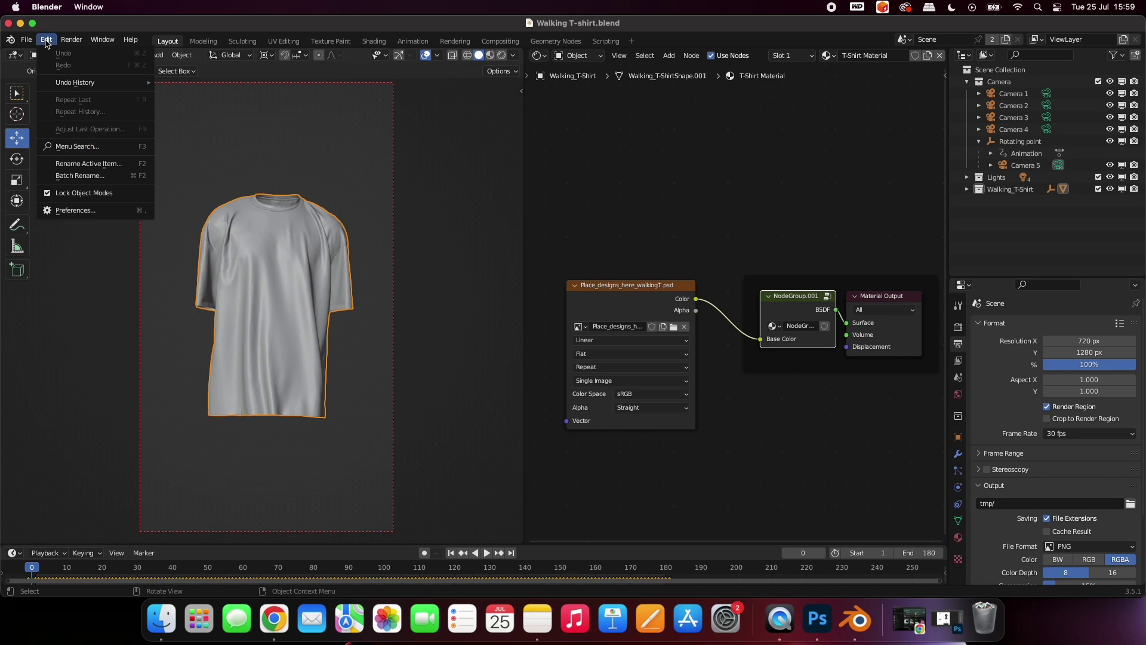
{"action": "left_click", "coordinate": [75, 210]}
{"action": "left_click_drag", "start_coordinate": [214, 46], "coordinate": [391, 51]}
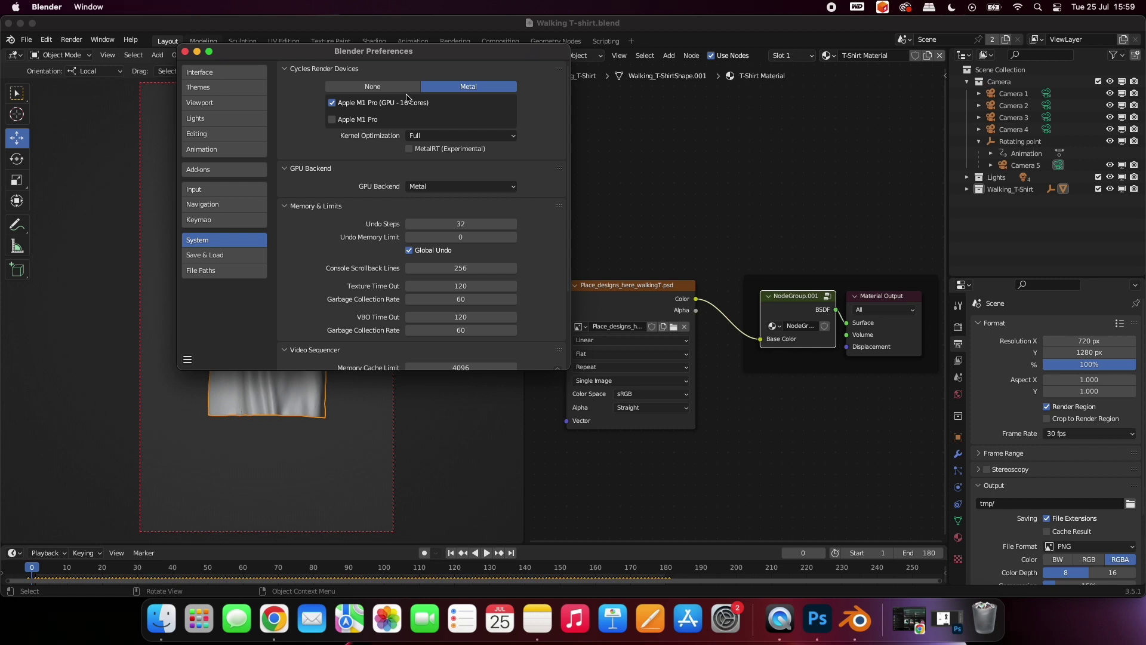
{"action": "left_click", "coordinate": [185, 53]}
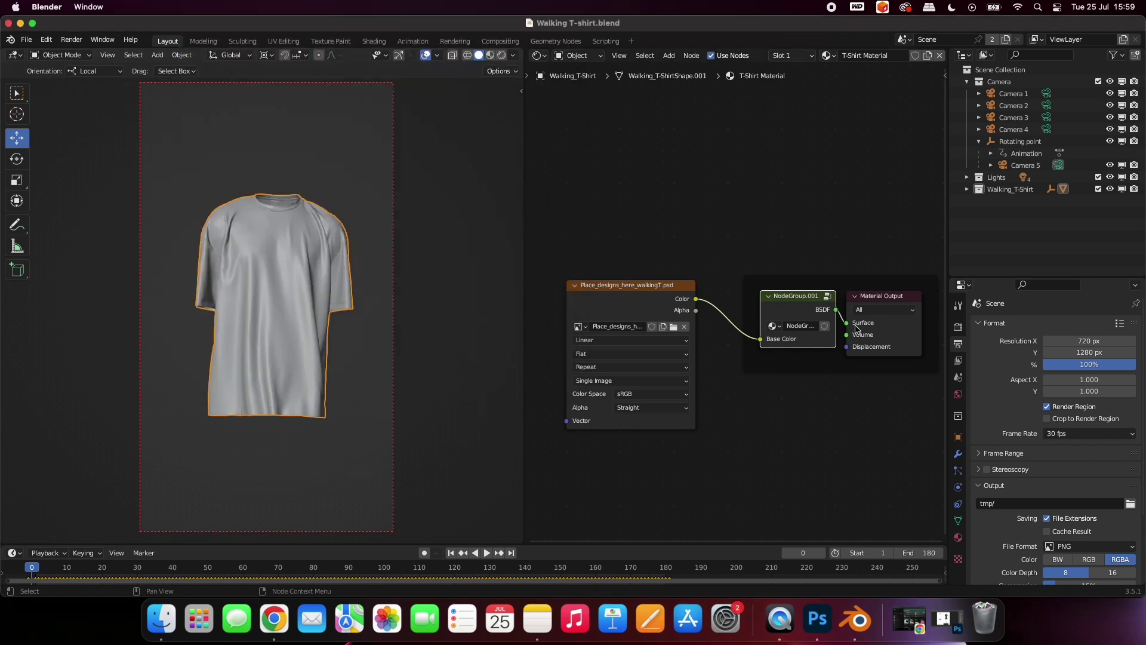
Open the scene's render properties and switch the 3D viewport to Rendered shading.
{"action": "left_click", "coordinate": [960, 327]}
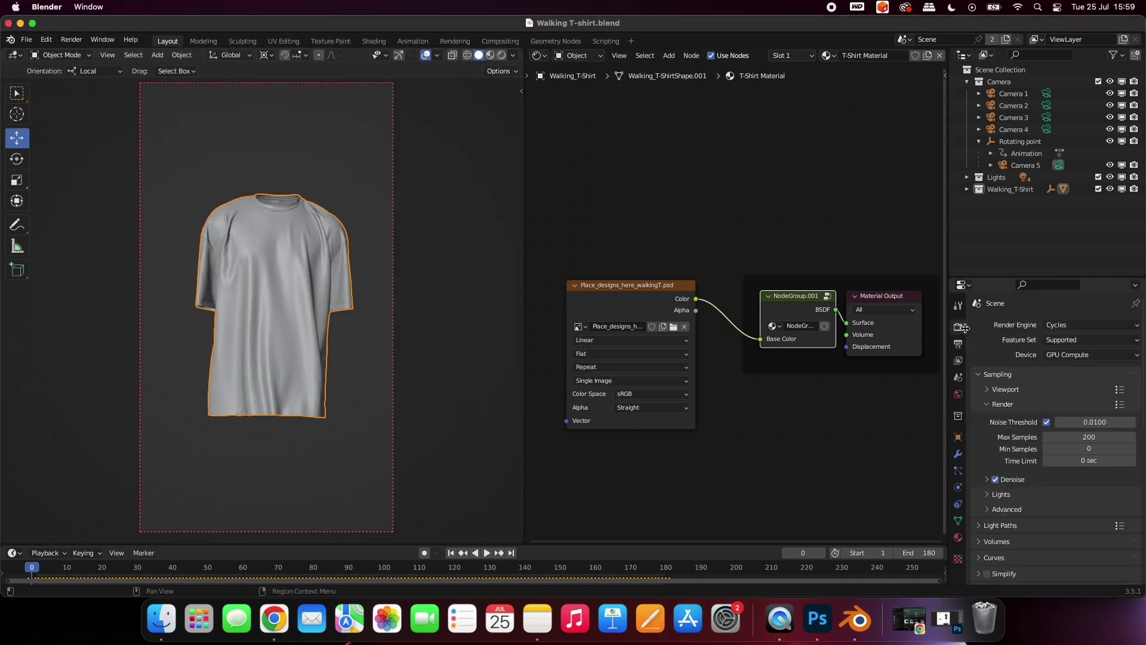
{"action": "left_click", "coordinate": [502, 56]}
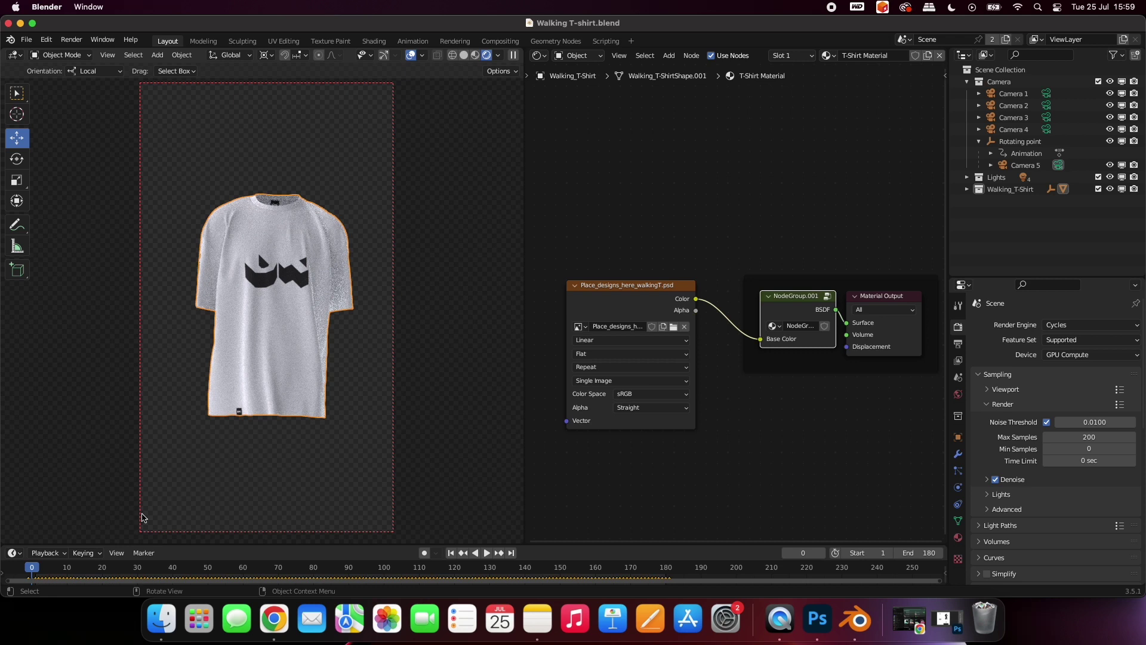
Preview the walking T-shirt animation at frames 20, 59, 97 and 138, and return to frame 0.
{"action": "left_click", "coordinate": [104, 571]}
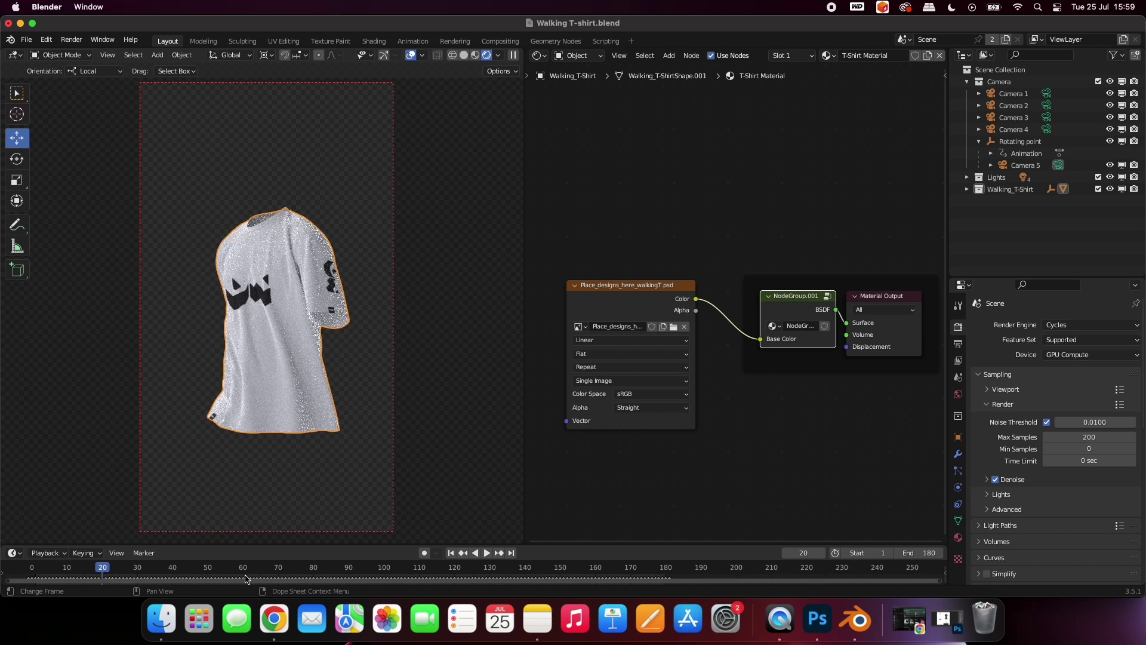
{"action": "left_click", "coordinate": [241, 572]}
{"action": "key", "text": "space"}
{"action": "key", "text": "space"}
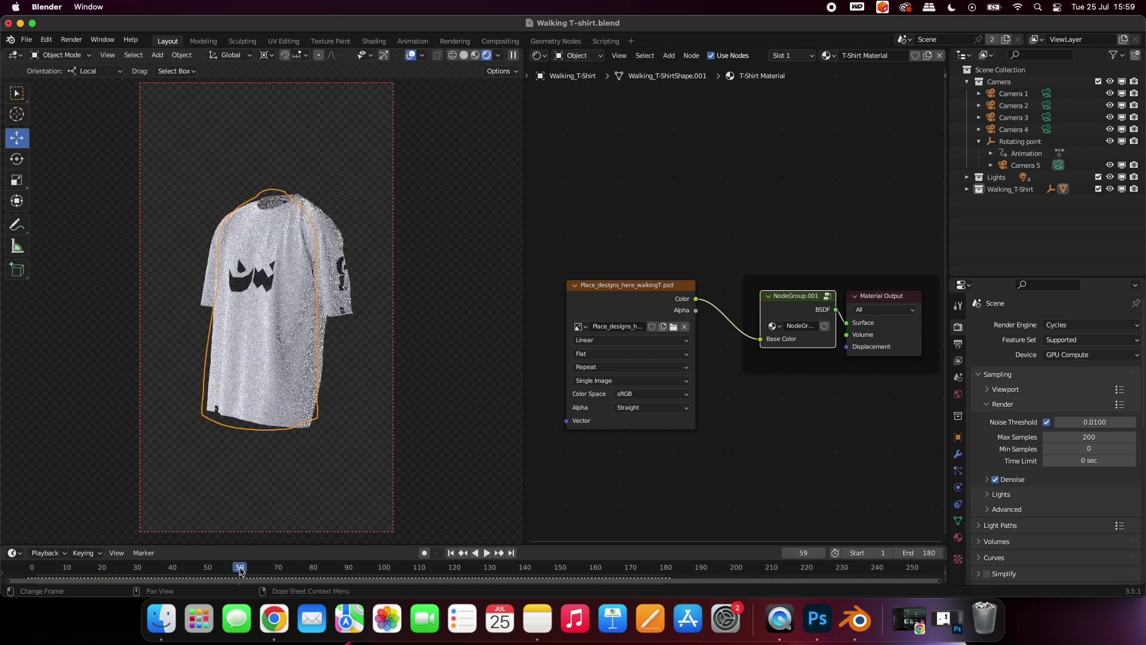
{"action": "left_click", "coordinate": [374, 571]}
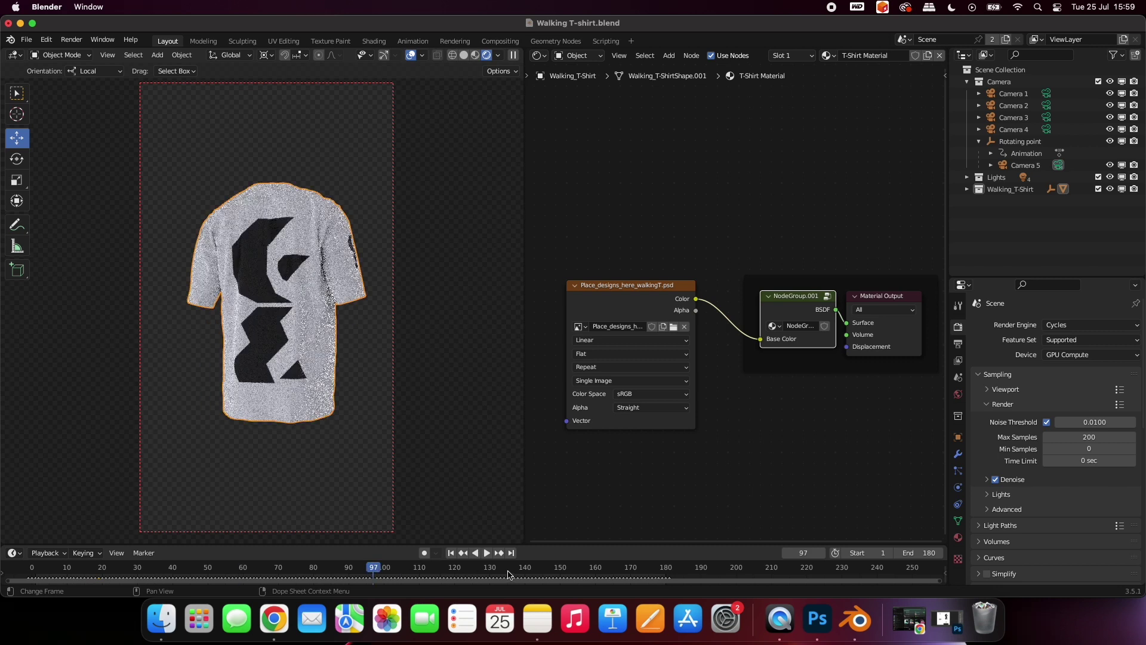
{"action": "left_click", "coordinate": [508, 573]}
{"action": "key", "text": "space"}
{"action": "key", "text": "space"}
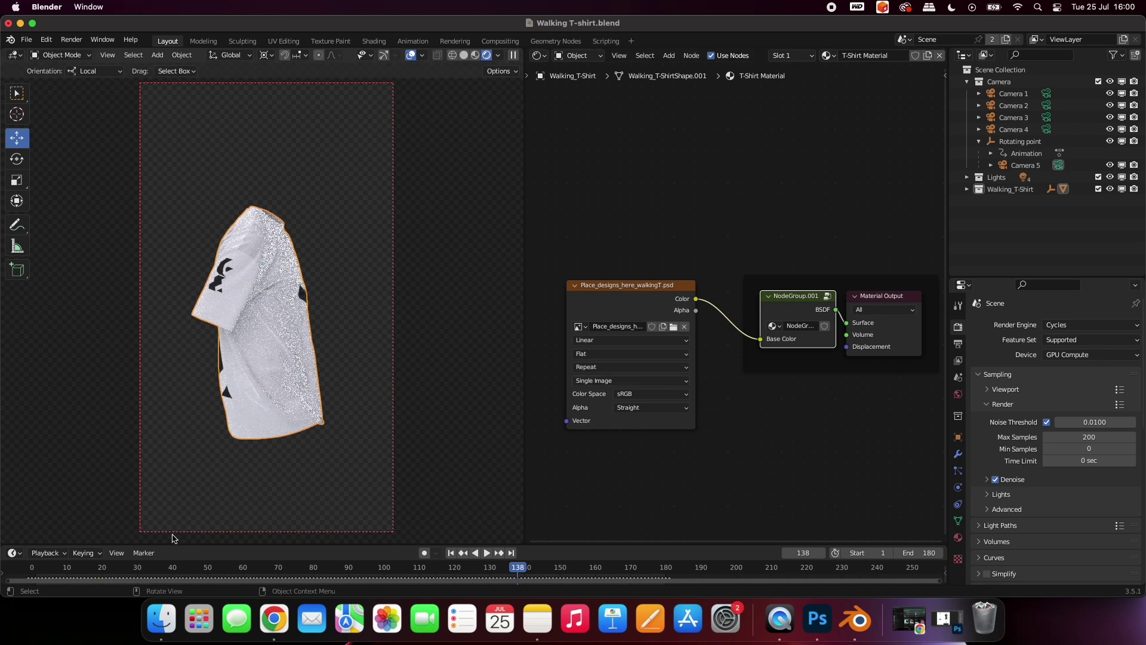
{"action": "left_click", "coordinate": [34, 567]}
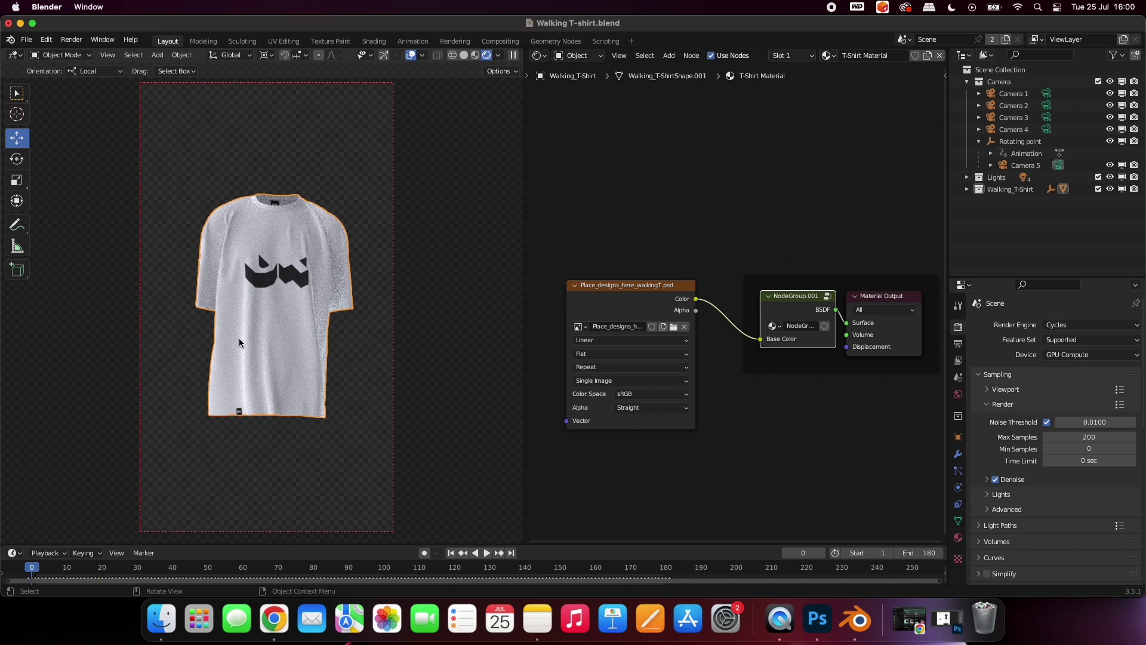
Switch back to Photoshop and set the T-Shirt Color (UNHIDE) layer's fill to light pink.
{"action": "left_click", "coordinate": [818, 619]}
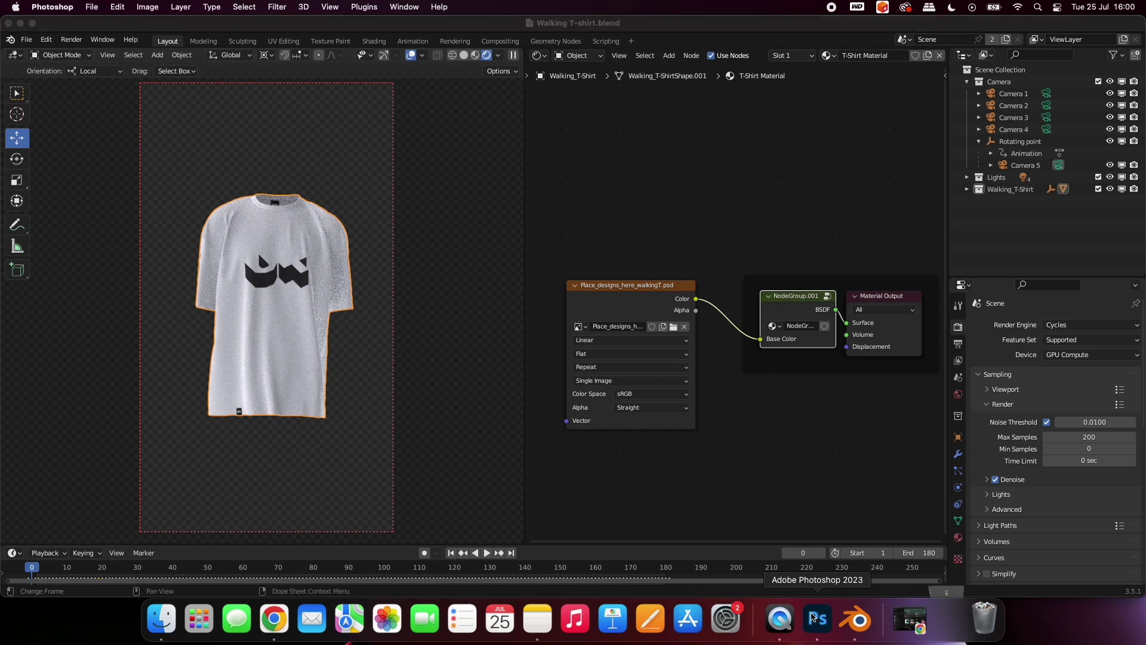
{"action": "left_click", "coordinate": [416, 141]}
{"action": "key", "text": "a"}
{"action": "left_click", "coordinate": [177, 39]}
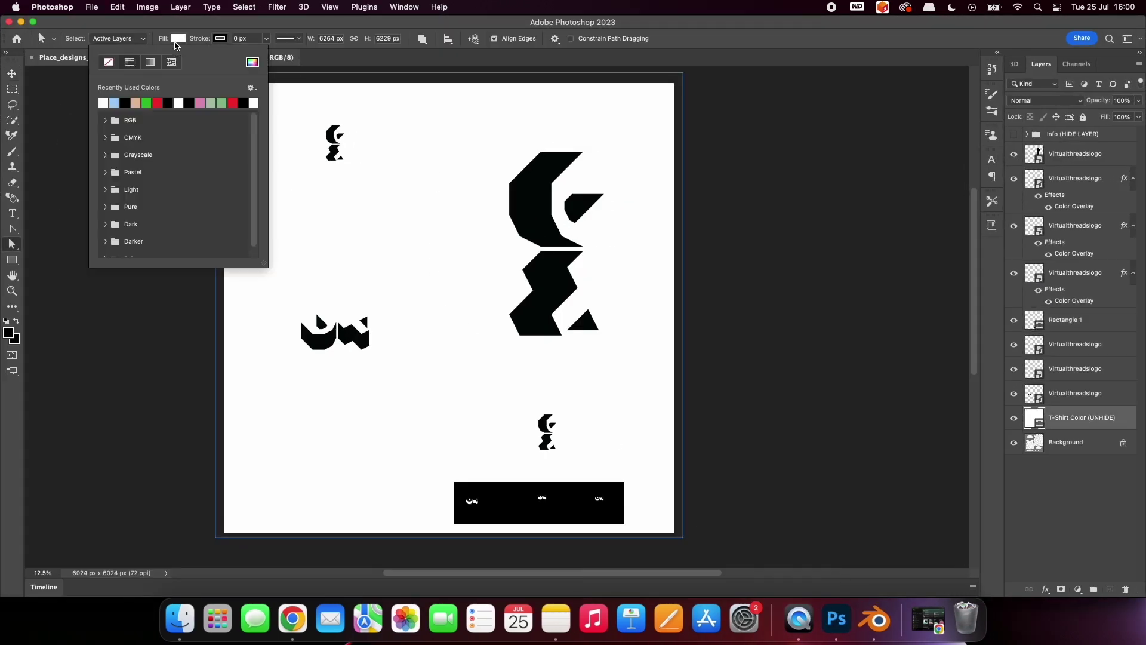
{"action": "left_click", "coordinate": [252, 63]}
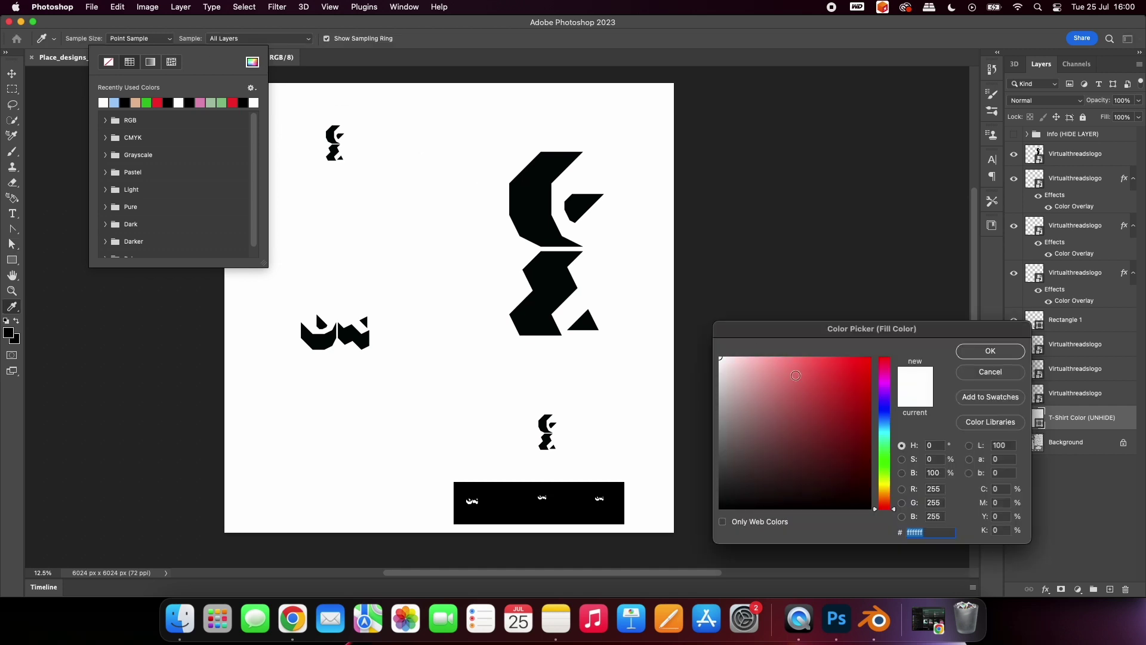
{"action": "left_click_drag", "start_coordinate": [884, 459], "coordinate": [884, 499]}
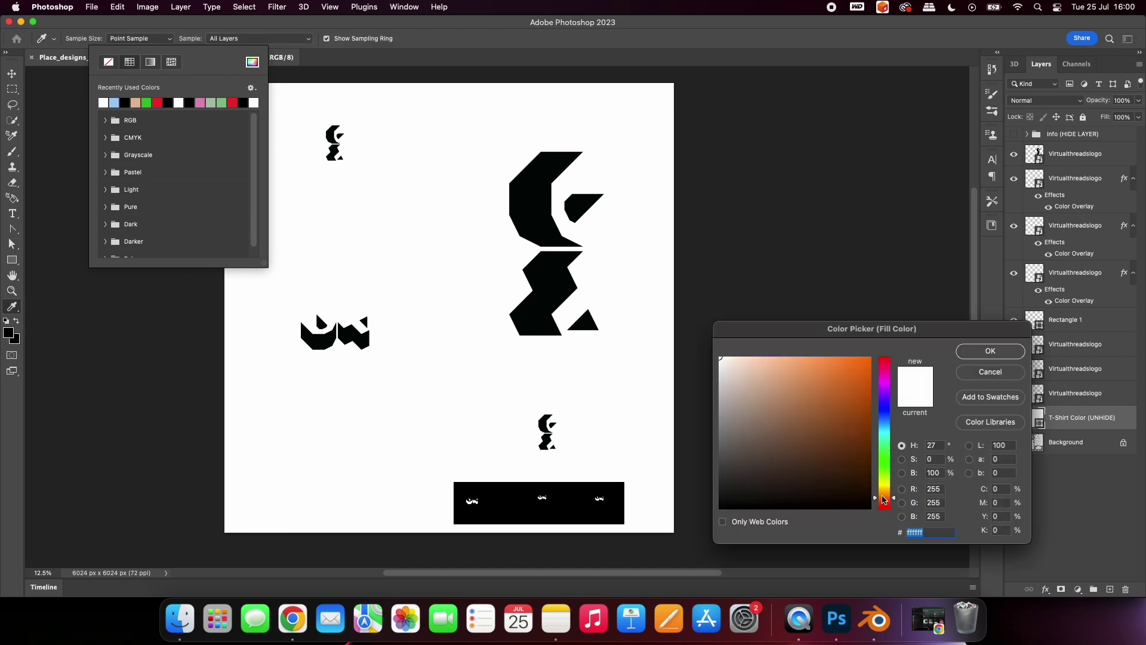
{"action": "left_click", "coordinate": [884, 380]}
{"action": "left_click", "coordinate": [762, 358]}
{"action": "left_click", "coordinate": [982, 352]}
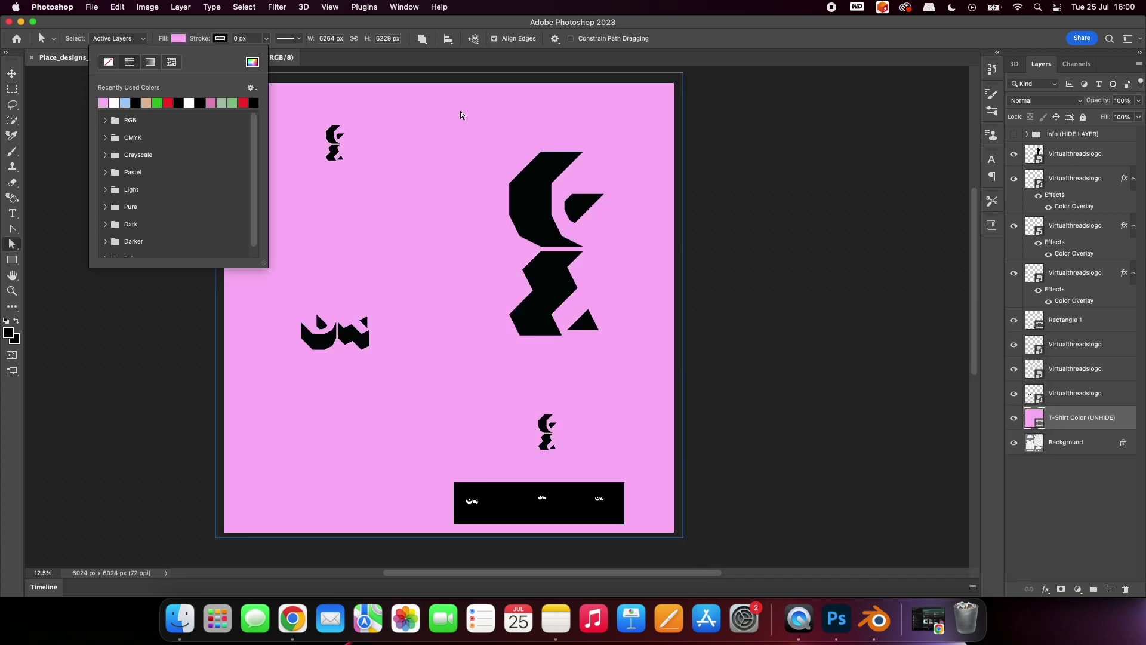
Save Place_designs_here_walkingT.psd with the pink T-shirt colour.
{"action": "left_click", "coordinate": [91, 7]}
{"action": "left_click", "coordinate": [406, 138]}
{"action": "left_click", "coordinate": [406, 138]}
{"action": "left_click", "coordinate": [91, 7]}
{"action": "left_click", "coordinate": [104, 126]}
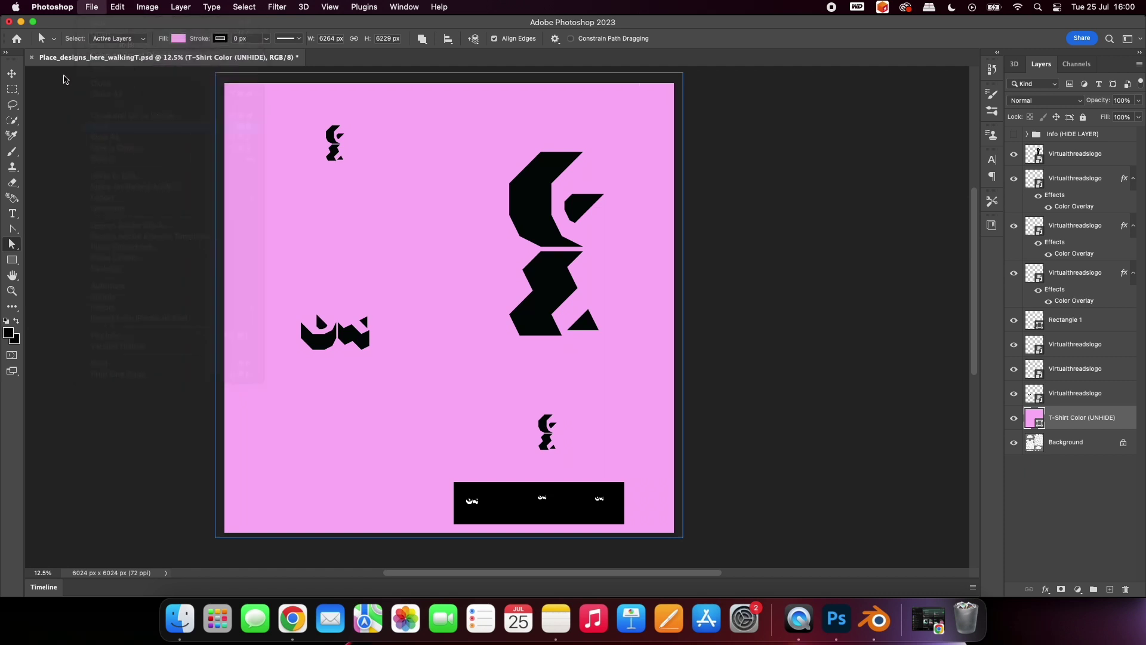
Switch to Blender and refresh the T-shirt preview by changing to Solid shading and back to Rendered.
{"action": "left_click", "coordinate": [872, 621]}
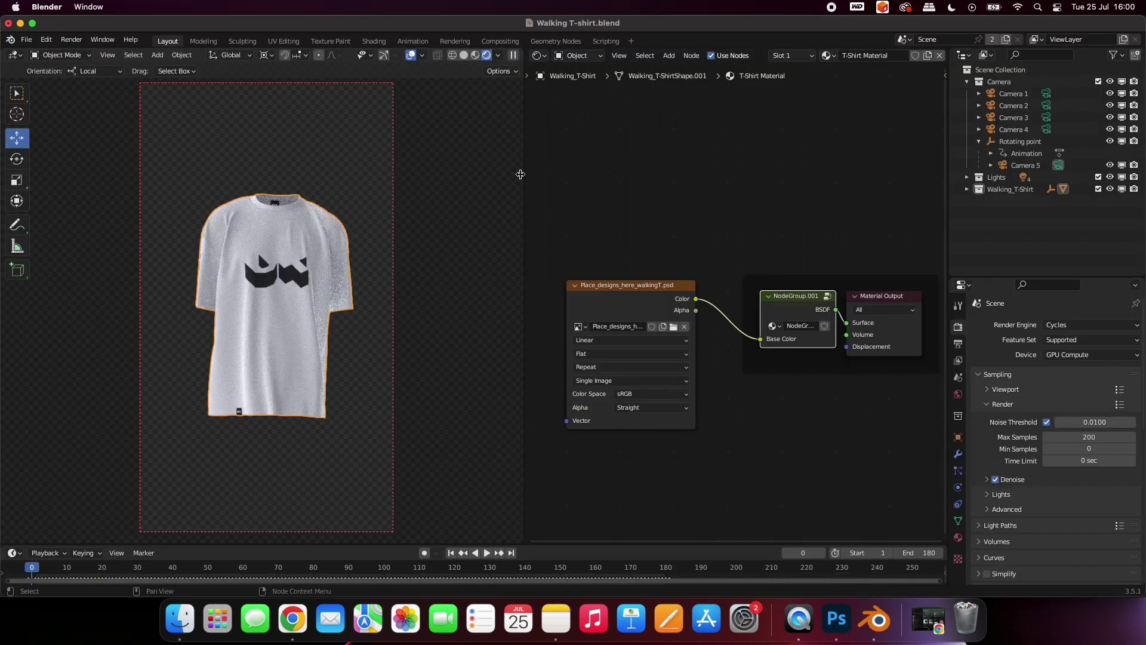
{"action": "left_click", "coordinate": [463, 55]}
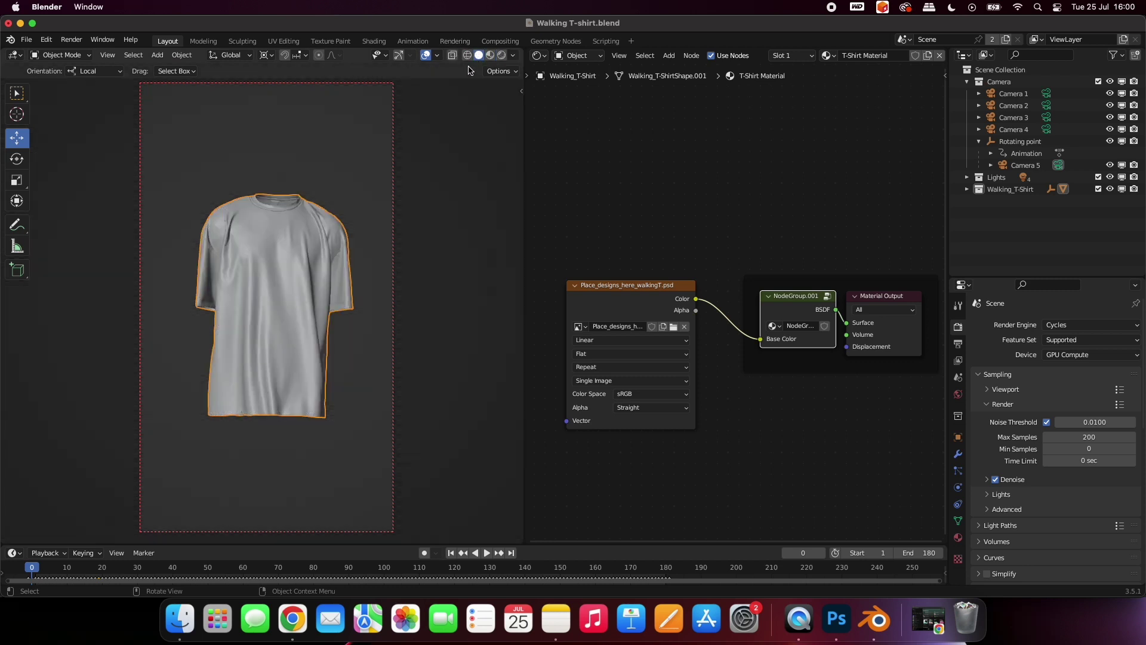
{"action": "left_click", "coordinate": [502, 55]}
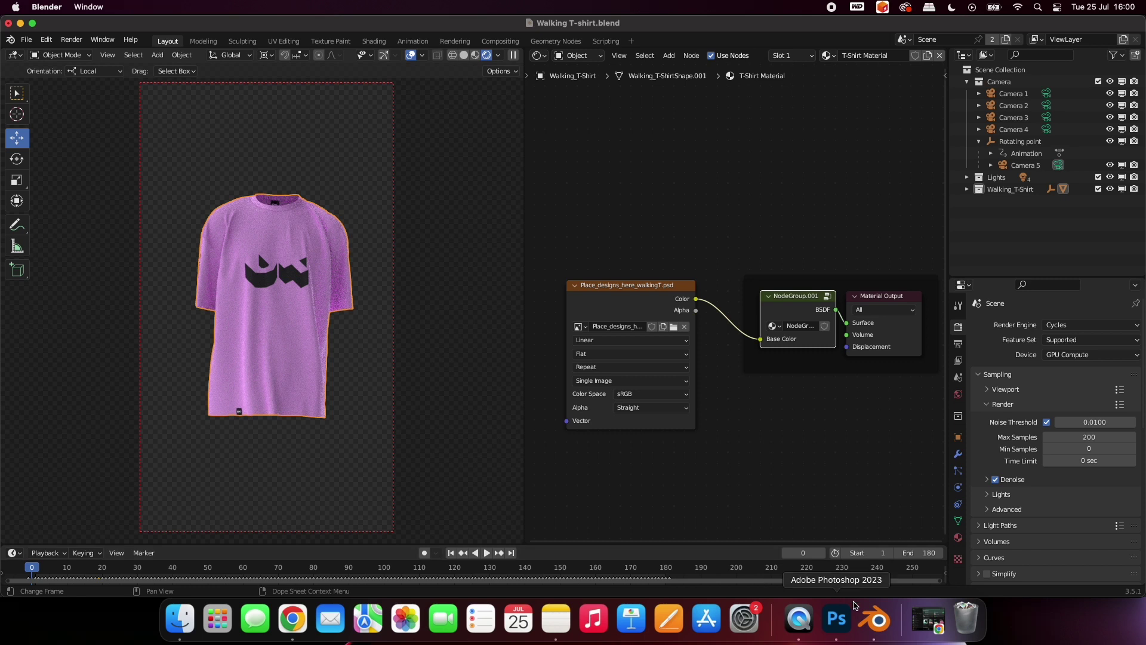
Switch back to Photoshop and set the T-Shirt Color (UNHIDE) layer's fill to near-white.
{"action": "left_click", "coordinate": [836, 621]}
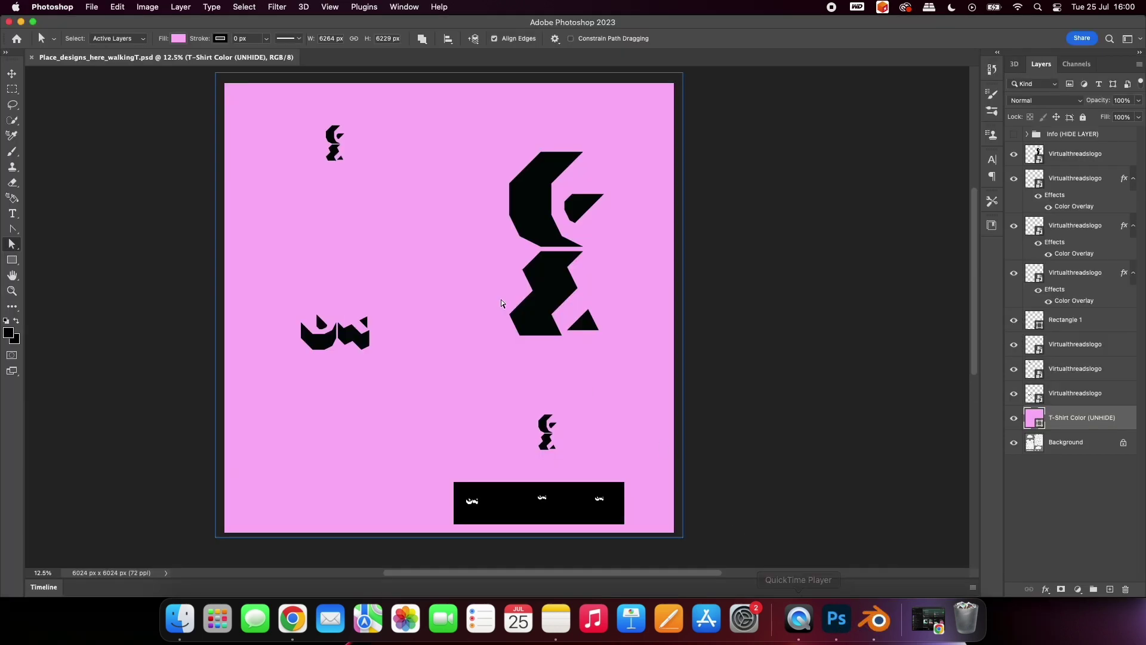
{"action": "key", "text": "u"}
{"action": "left_click", "coordinate": [208, 38]}
{"action": "left_click", "coordinate": [252, 62]}
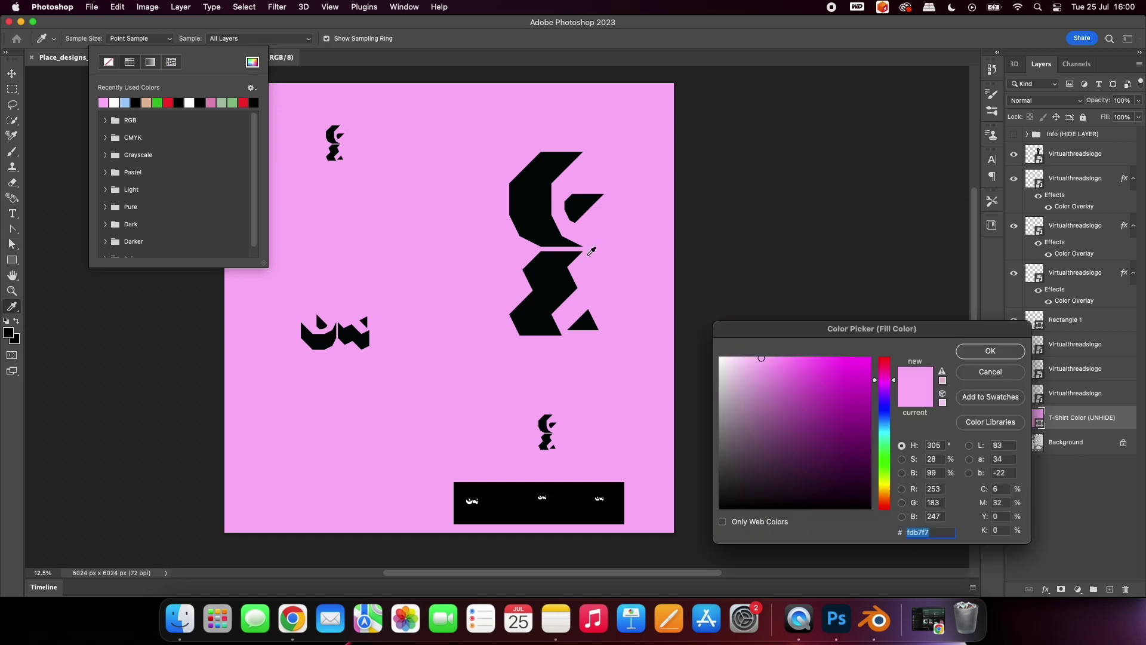
{"action": "left_click", "coordinate": [726, 369]}
{"action": "left_click", "coordinate": [973, 357]}
{"action": "left_click", "coordinate": [10, 74]}
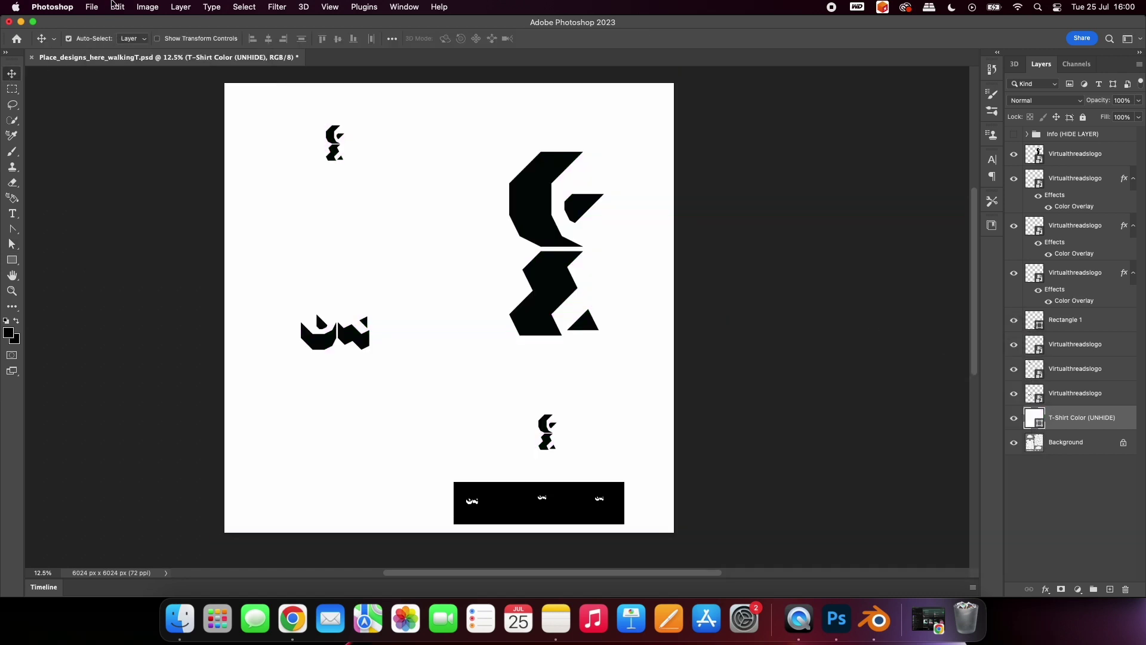
Save the pattern file, glance at the mockup in Blender and return to Photoshop.
{"action": "left_click", "coordinate": [91, 7]}
{"action": "left_click", "coordinate": [111, 123]}
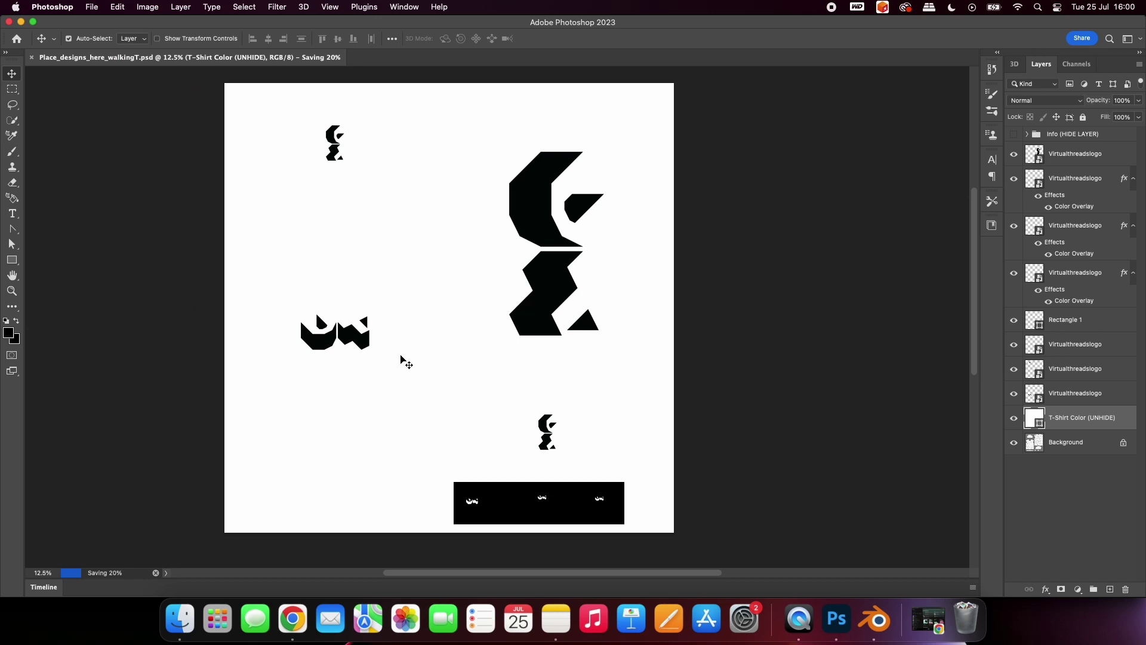
{"action": "left_click", "coordinate": [875, 621]}
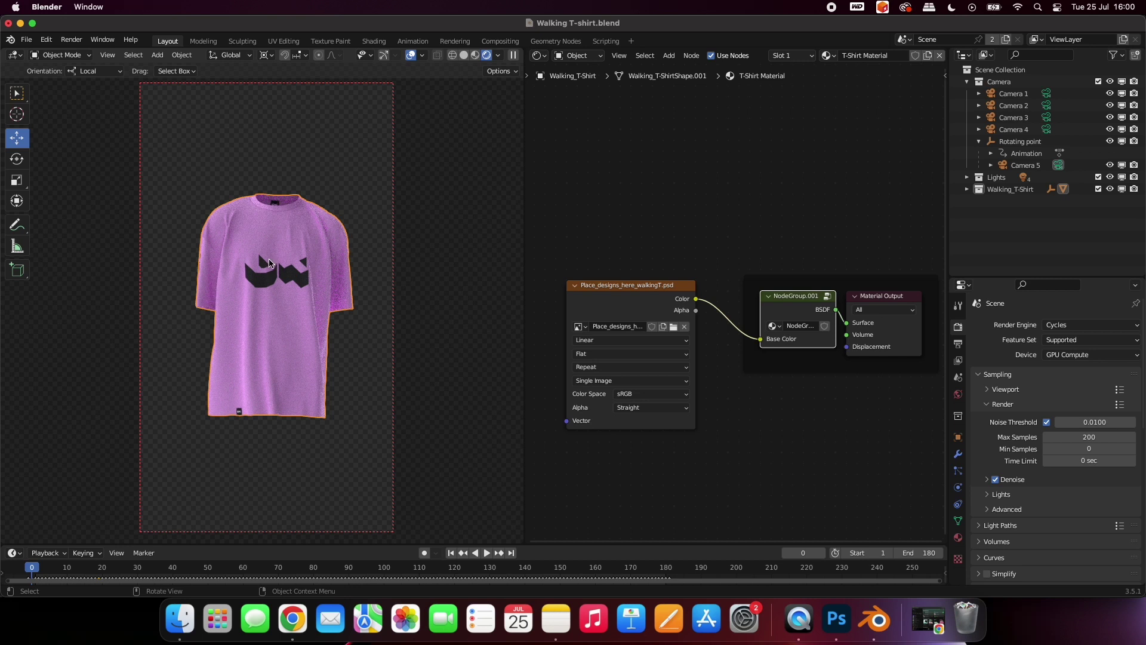
{"action": "left_click", "coordinate": [837, 621]}
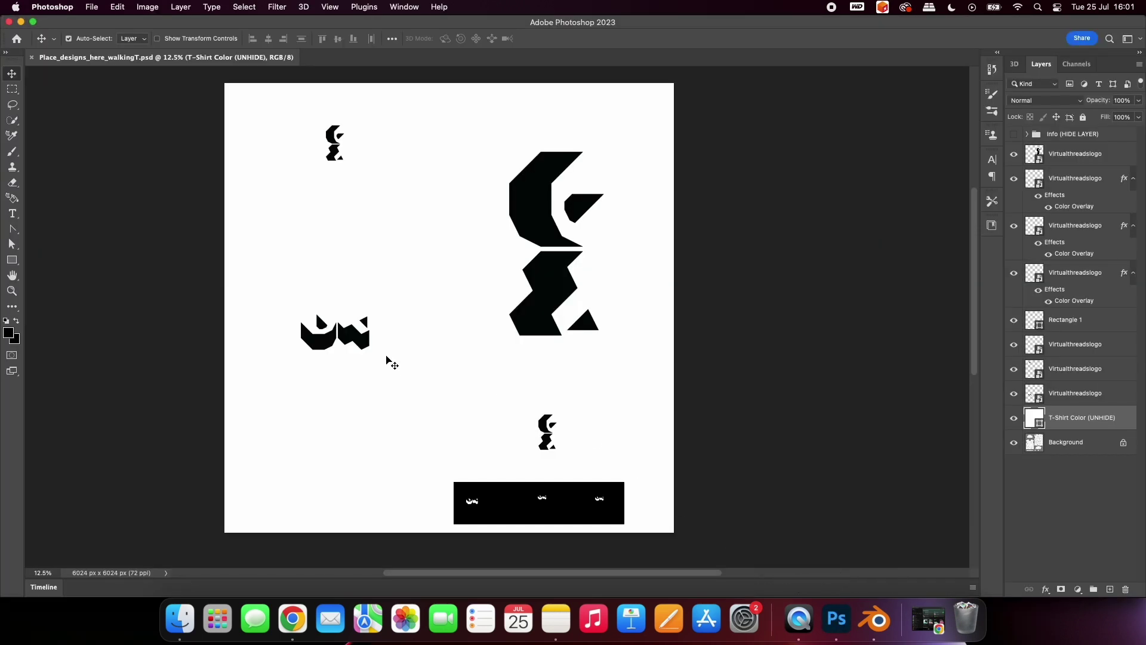
Hide the T-Shirt Color (UNHIDE) layer, scale the front panel's logo up to about 166%, and show the colour layer again.
{"action": "left_click", "coordinate": [354, 336]}
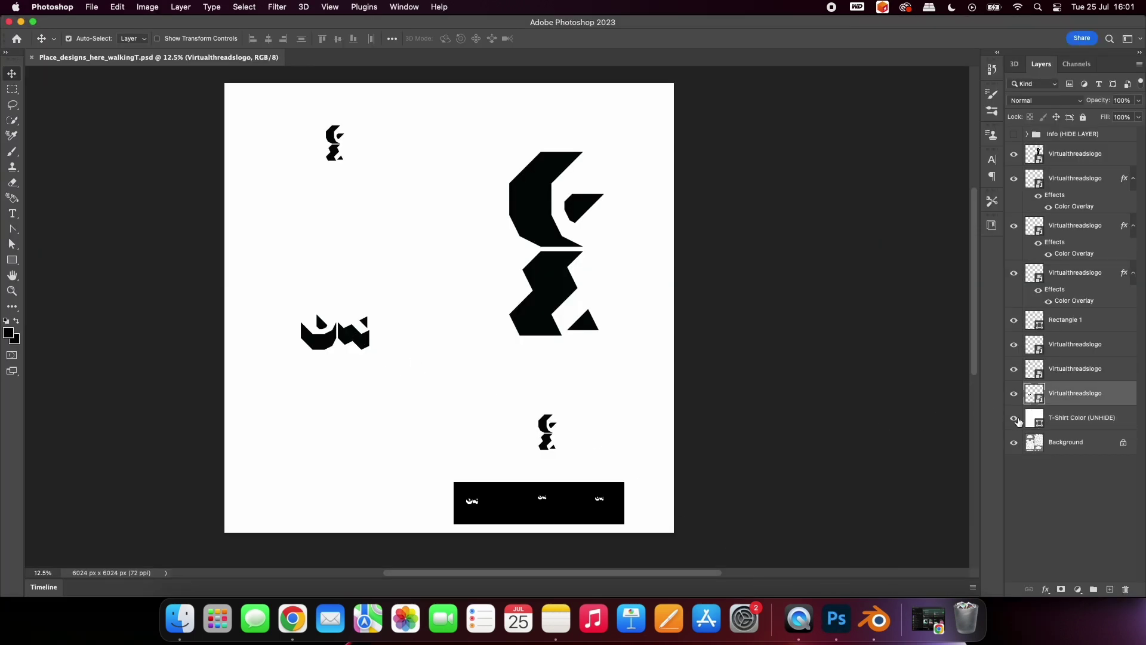
{"action": "left_click", "coordinate": [1014, 417]}
{"action": "key", "text": "ctrl+t"}
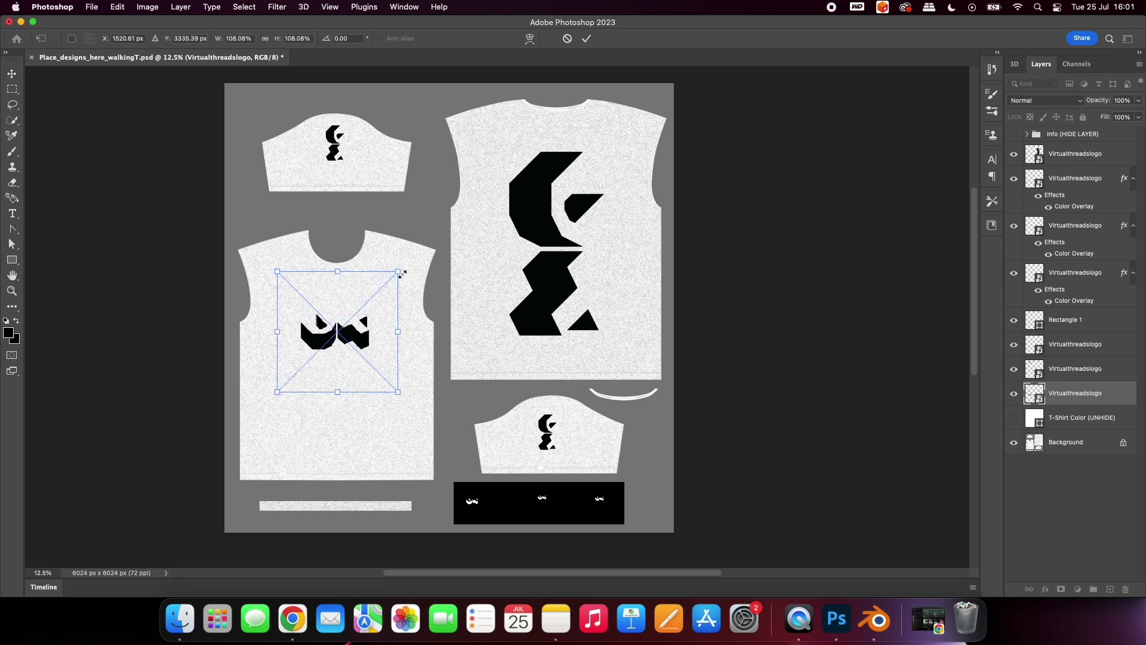
{"action": "left_click_drag", "start_coordinate": [399, 271], "coordinate": [437, 236], "text": "alt"}
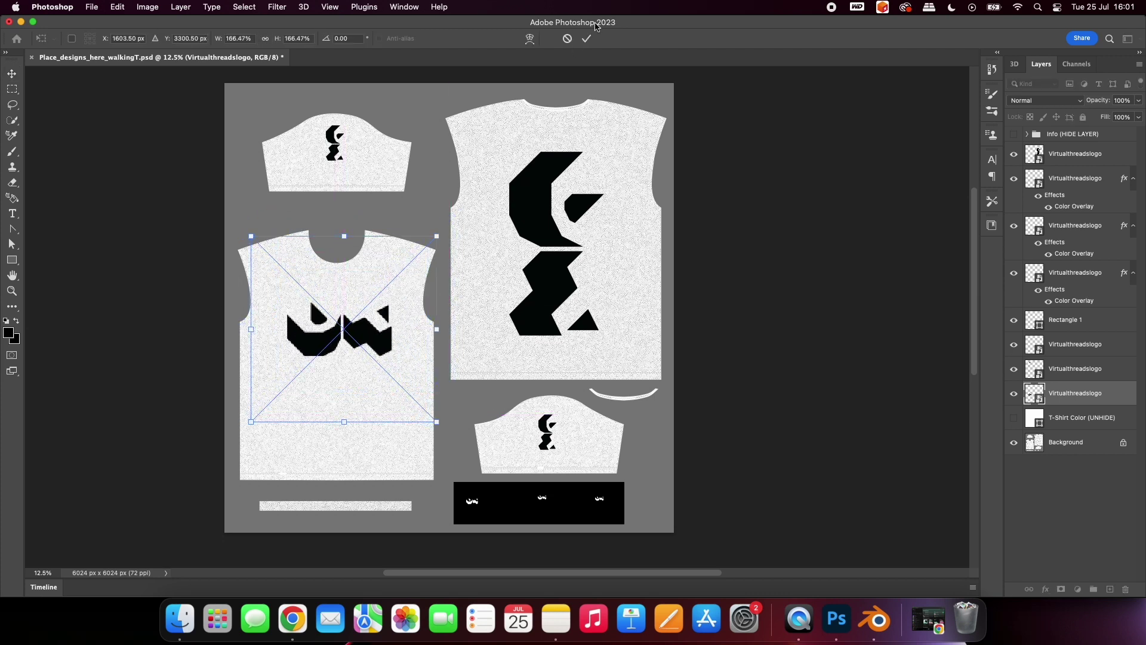
{"action": "left_click", "coordinate": [587, 39]}
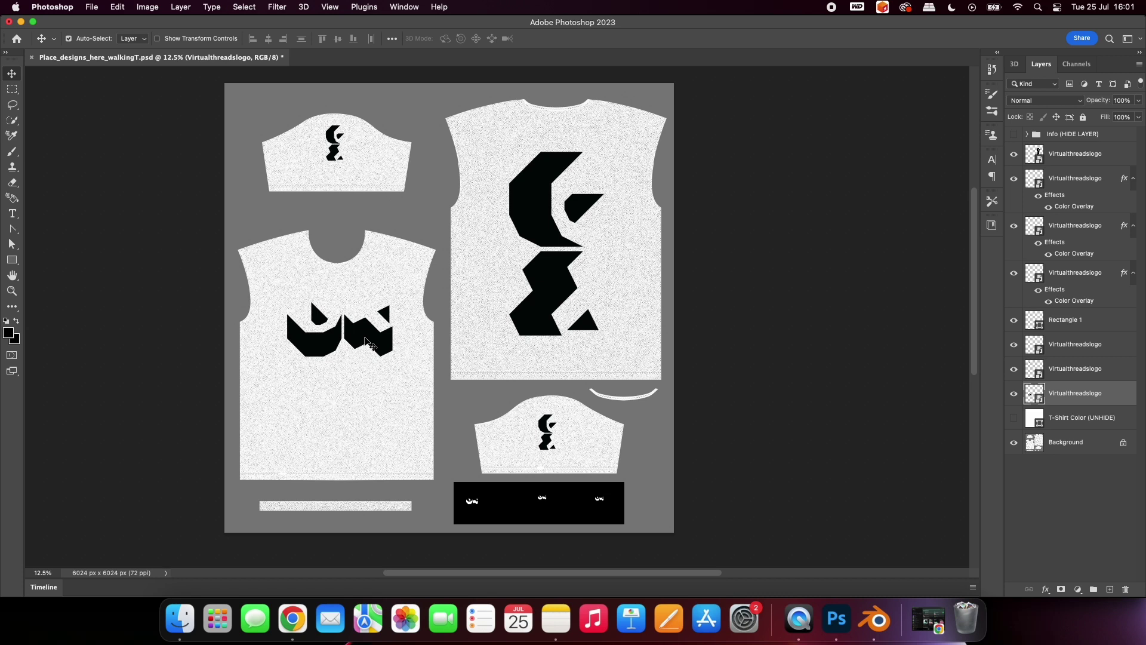
{"action": "left_click", "coordinate": [1014, 418]}
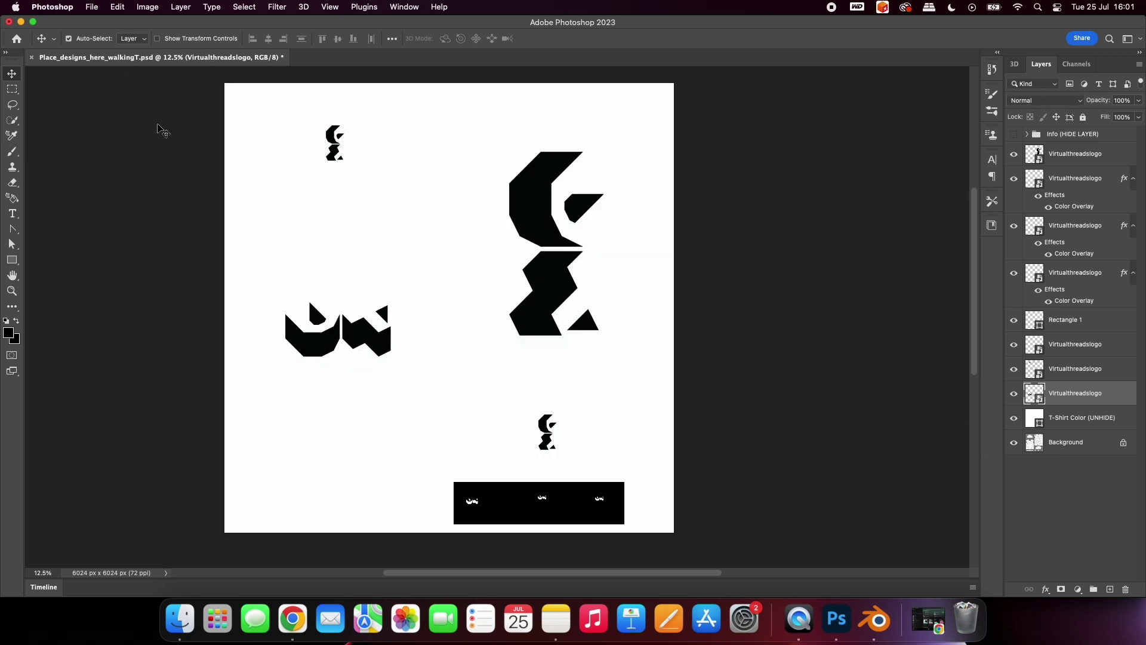
Save the pattern file, switch to Blender and refresh the T-shirt's Rendered preview.
{"action": "left_click", "coordinate": [89, 6]}
{"action": "left_click", "coordinate": [98, 121]}
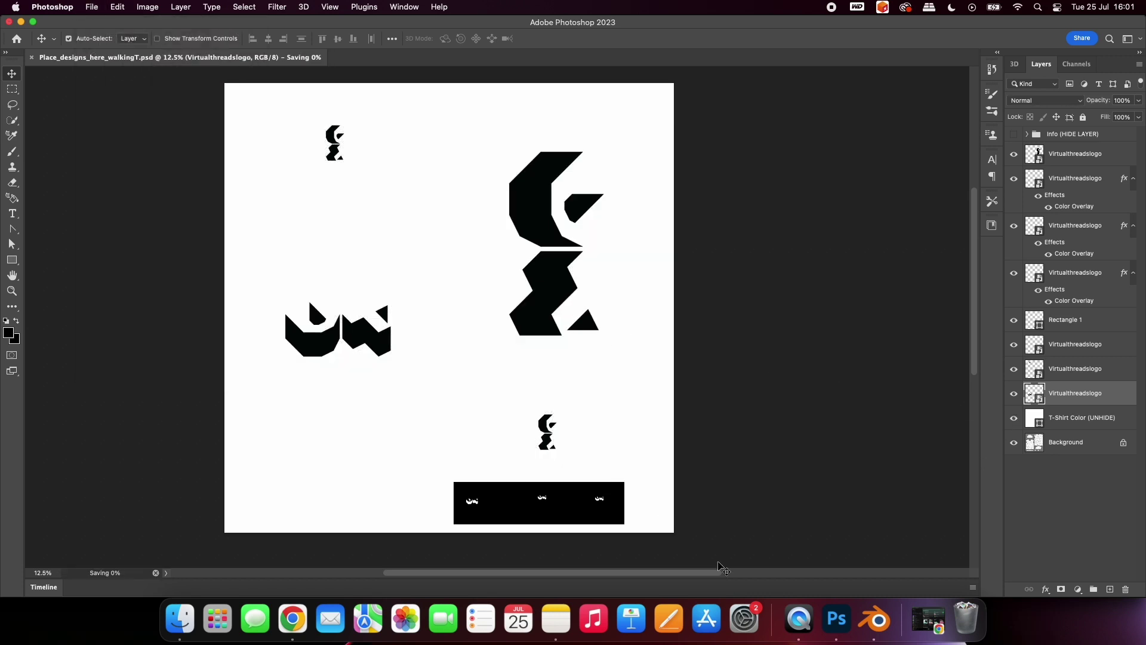
{"action": "left_click", "coordinate": [876, 619]}
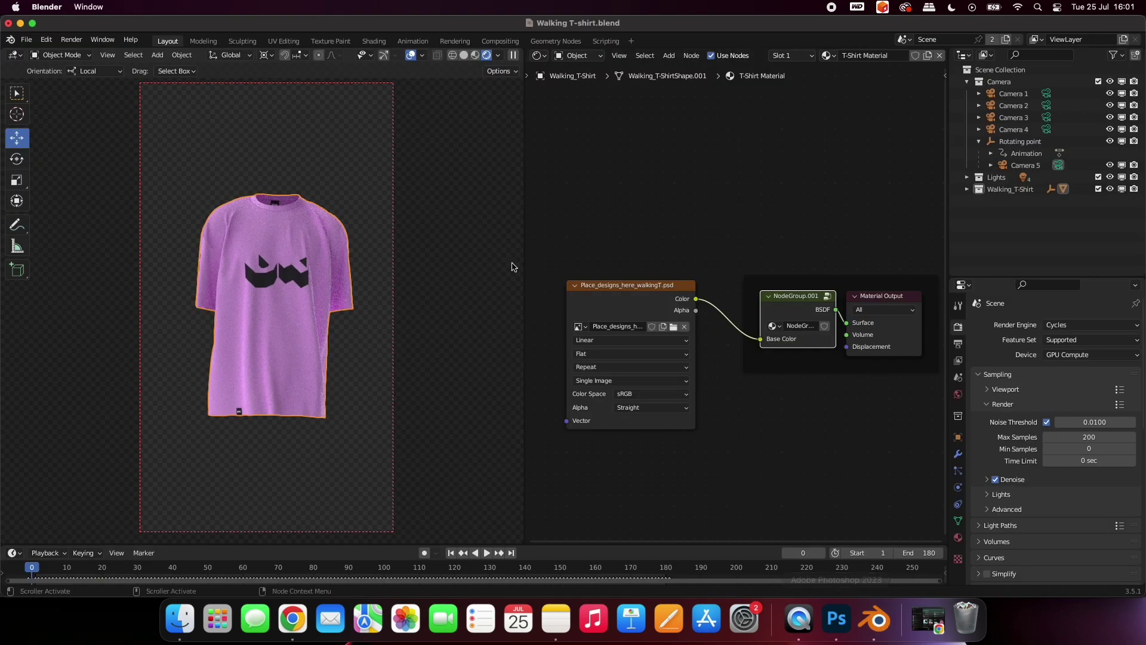
{"action": "left_click", "coordinate": [463, 55]}
{"action": "left_click", "coordinate": [487, 55]}
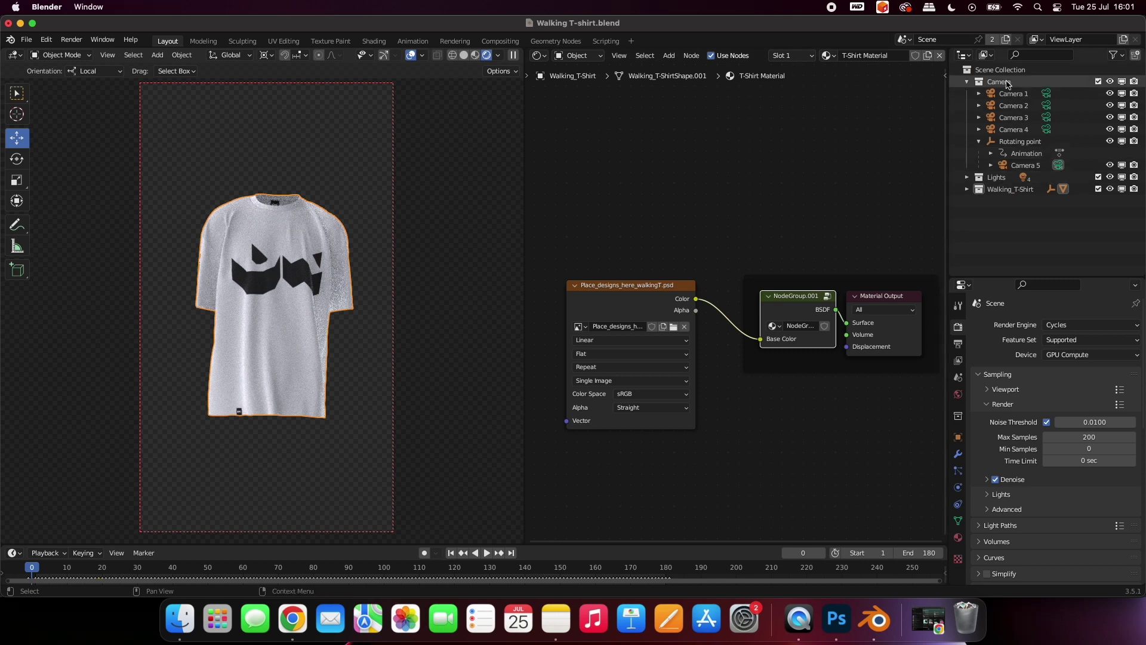
View the T-shirt through Cameras 2, 3 and 4, and make Camera 1 the active view.
{"action": "left_click", "coordinate": [1047, 93]}
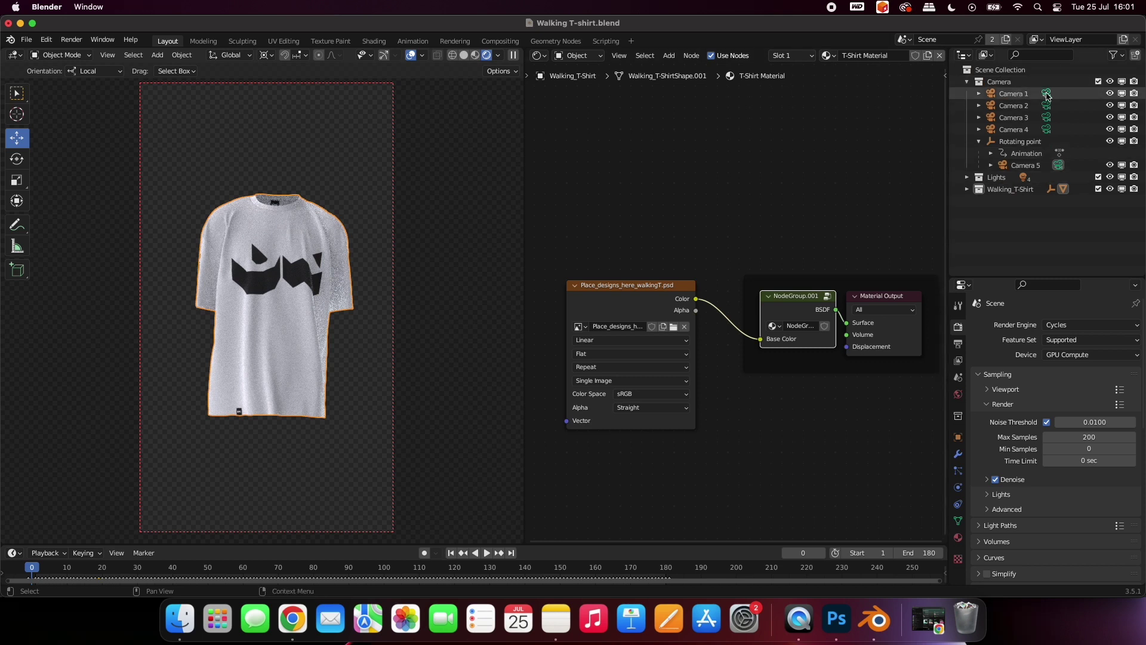
{"action": "left_click", "coordinate": [1046, 105]}
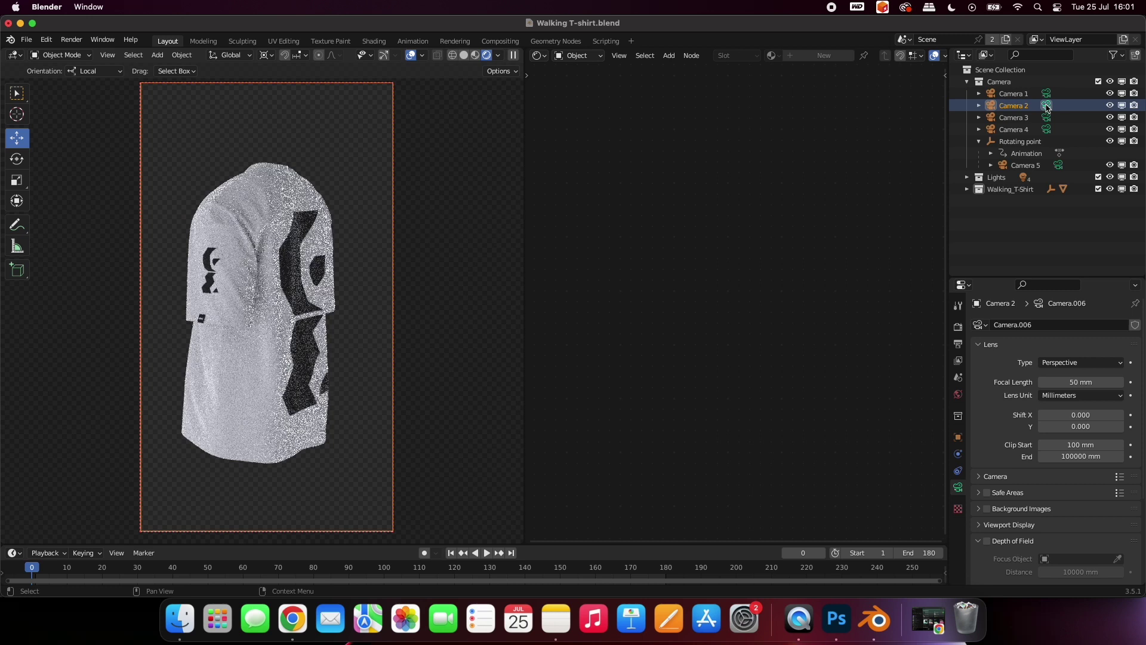
{"action": "left_click", "coordinate": [1046, 119]}
{"action": "left_click", "coordinate": [1046, 129]}
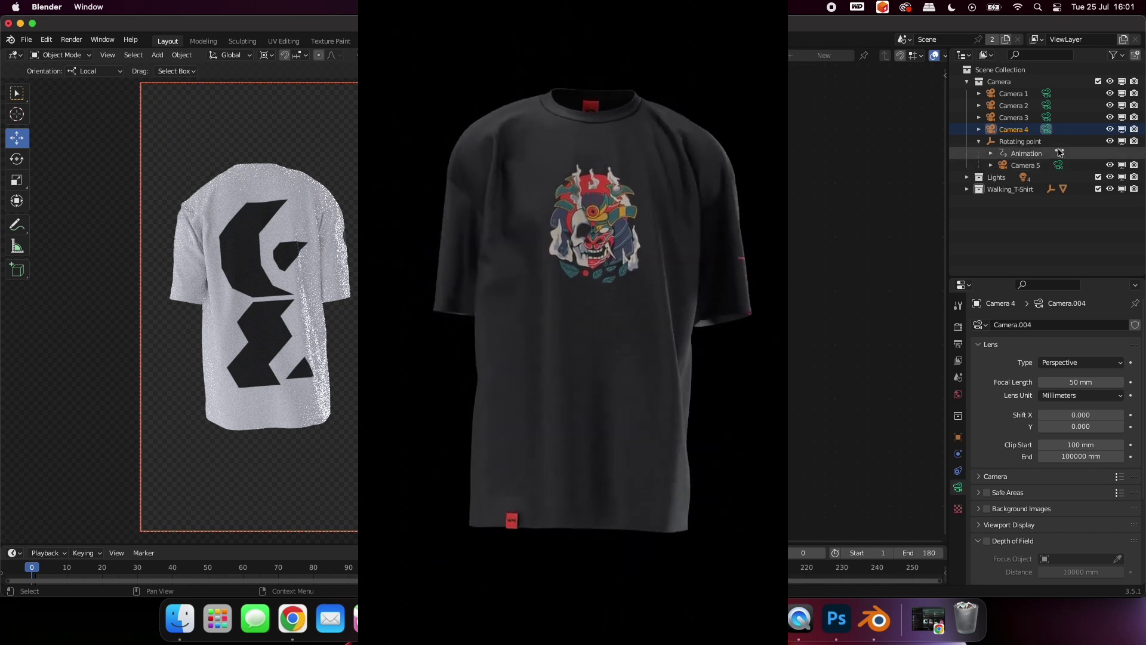
{"action": "left_click", "coordinate": [1047, 94]}
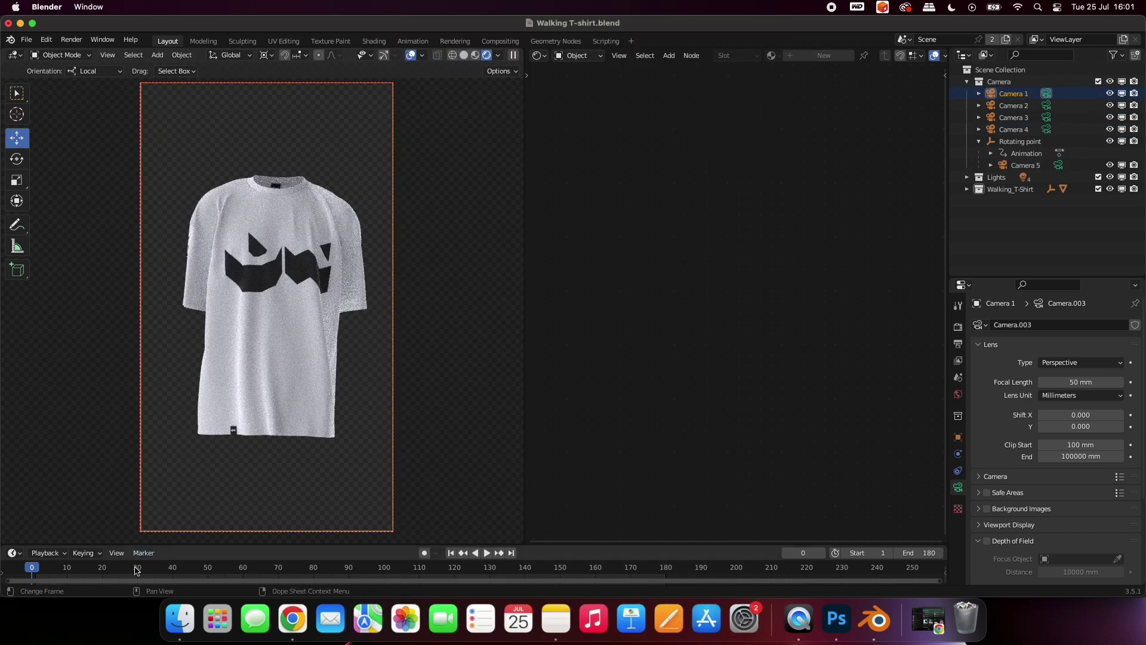
Preview the animation through Camera 1 at frames 29 and 93, Camera 2 at frame 114, and Camera 5 at frame 178.
{"action": "left_click_drag", "start_coordinate": [134, 571], "coordinate": [233, 571]}
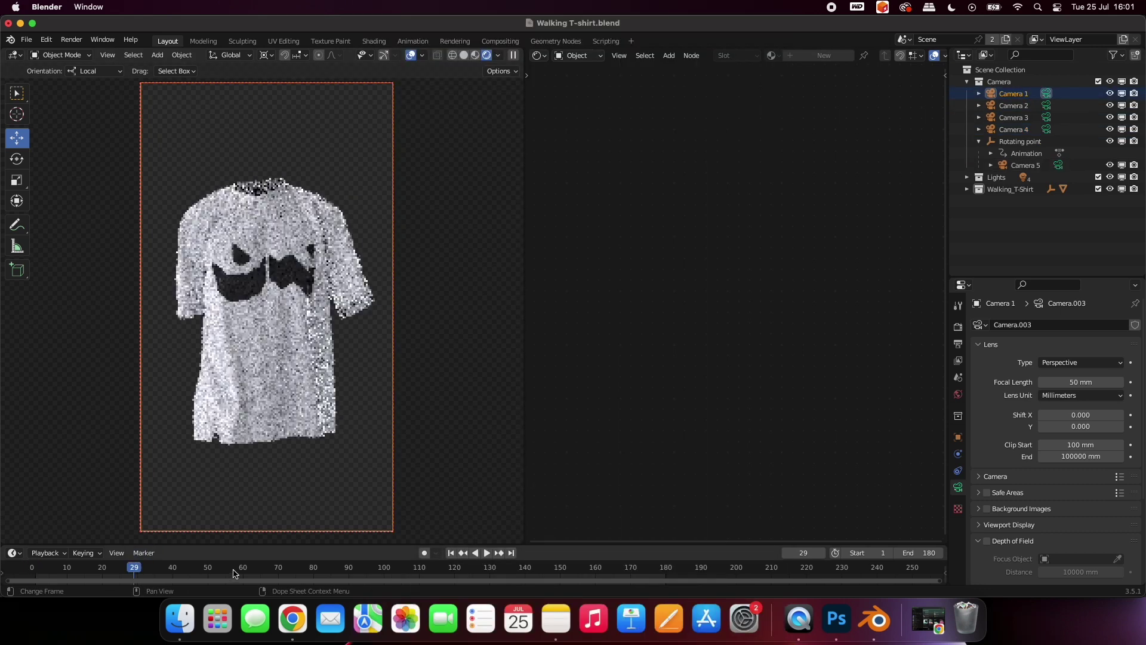
{"action": "left_click", "coordinate": [359, 568]}
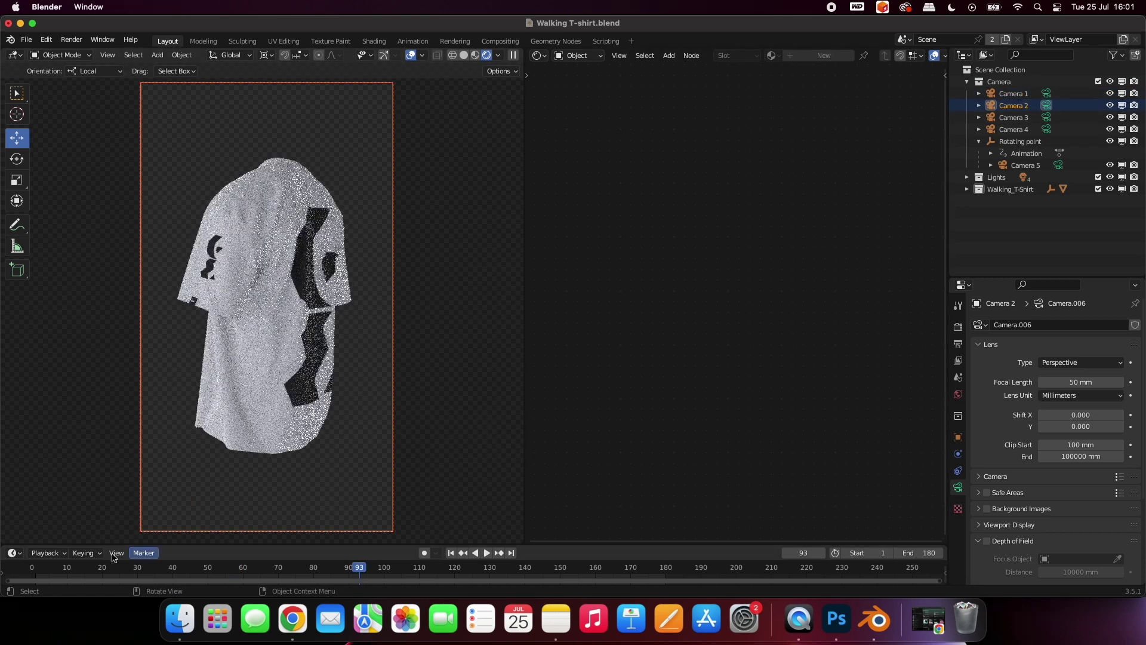
{"action": "left_click_drag", "start_coordinate": [81, 571], "coordinate": [434, 570]}
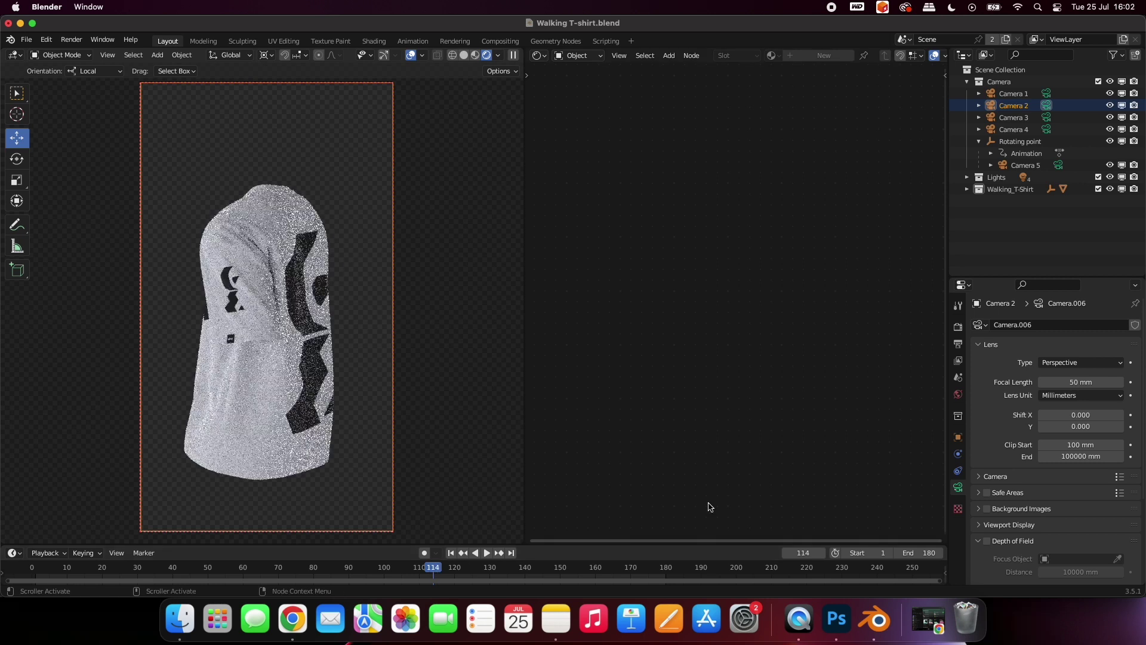
{"action": "left_click", "coordinate": [1059, 165]}
{"action": "left_click_drag", "start_coordinate": [75, 571], "coordinate": [658, 572]}
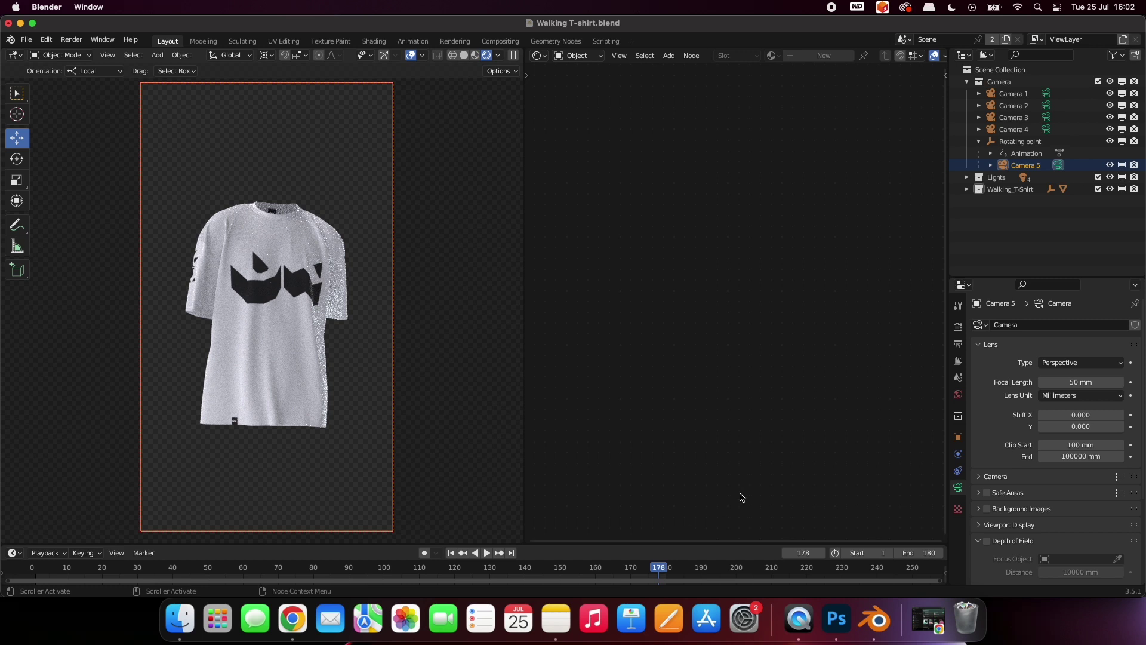
Open the scene's output properties and check the X and Y render resolution without changing it.
{"action": "left_click", "coordinate": [958, 327]}
{"action": "left_click", "coordinate": [958, 344]}
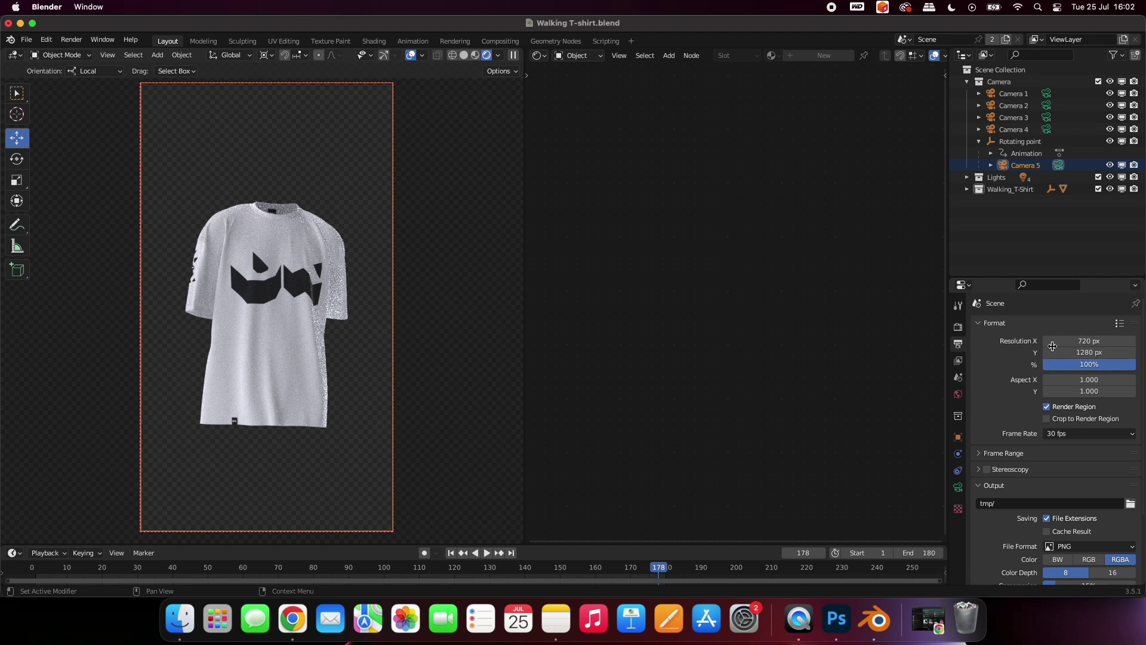
{"action": "left_click", "coordinate": [1084, 351]}
{"action": "left_click", "coordinate": [1085, 341]}
{"action": "left_click", "coordinate": [1085, 341]}
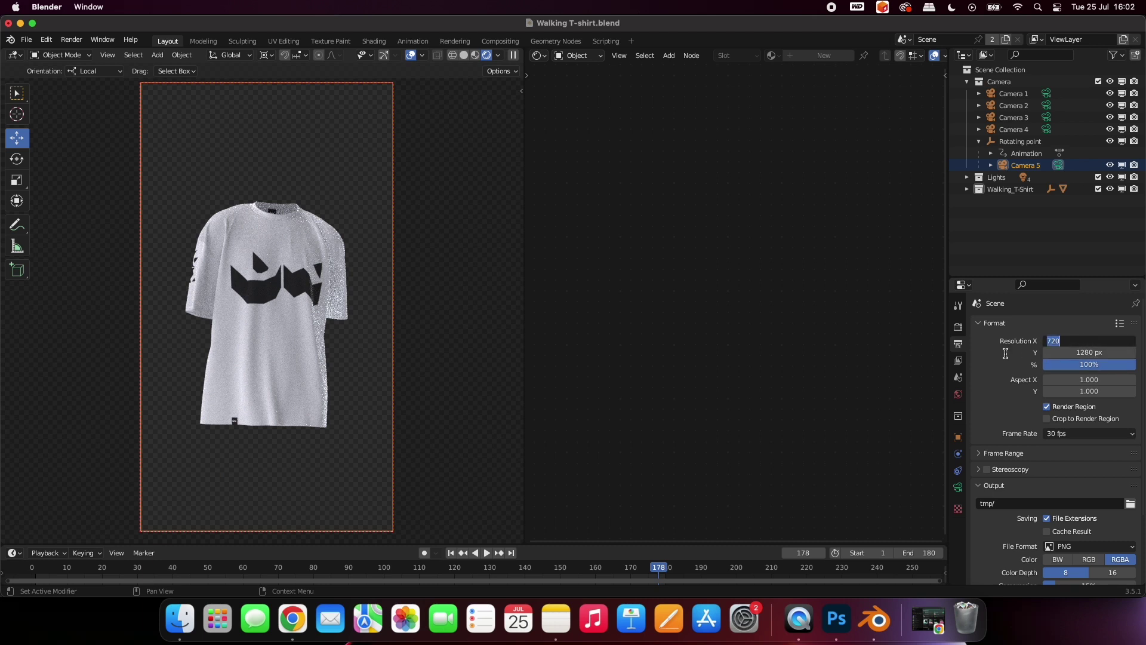
{"action": "left_click", "coordinate": [1006, 353]}
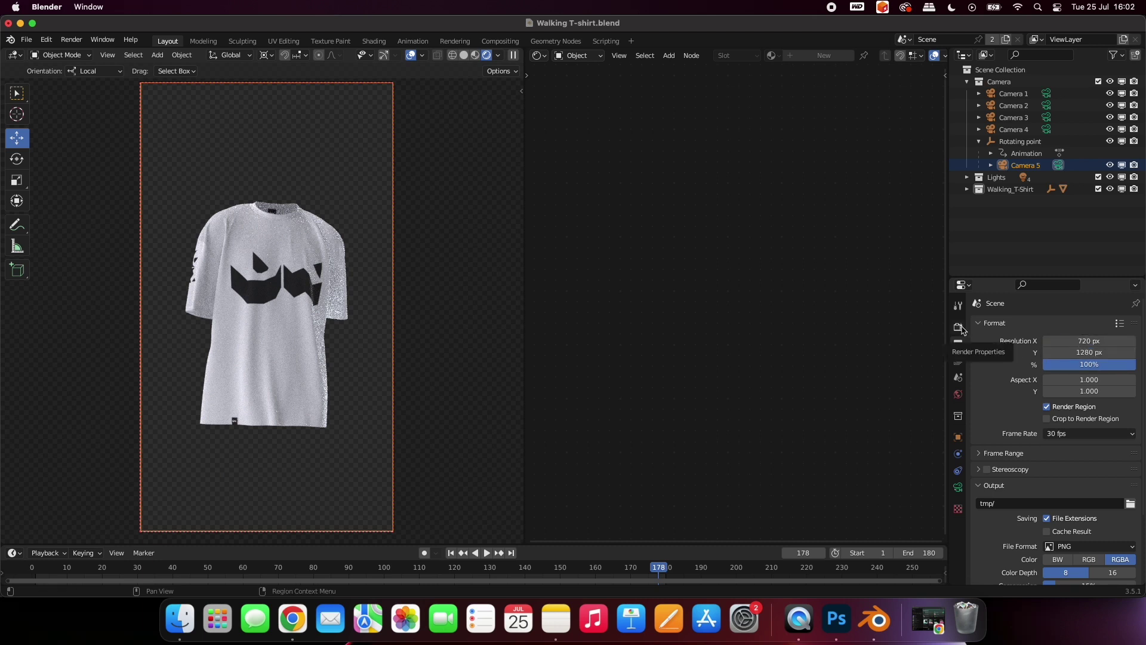
Try 100 as the render Max Samples in the render properties, and set it back to 200.
{"action": "left_click", "coordinate": [960, 327]}
{"action": "left_click", "coordinate": [1073, 438]}
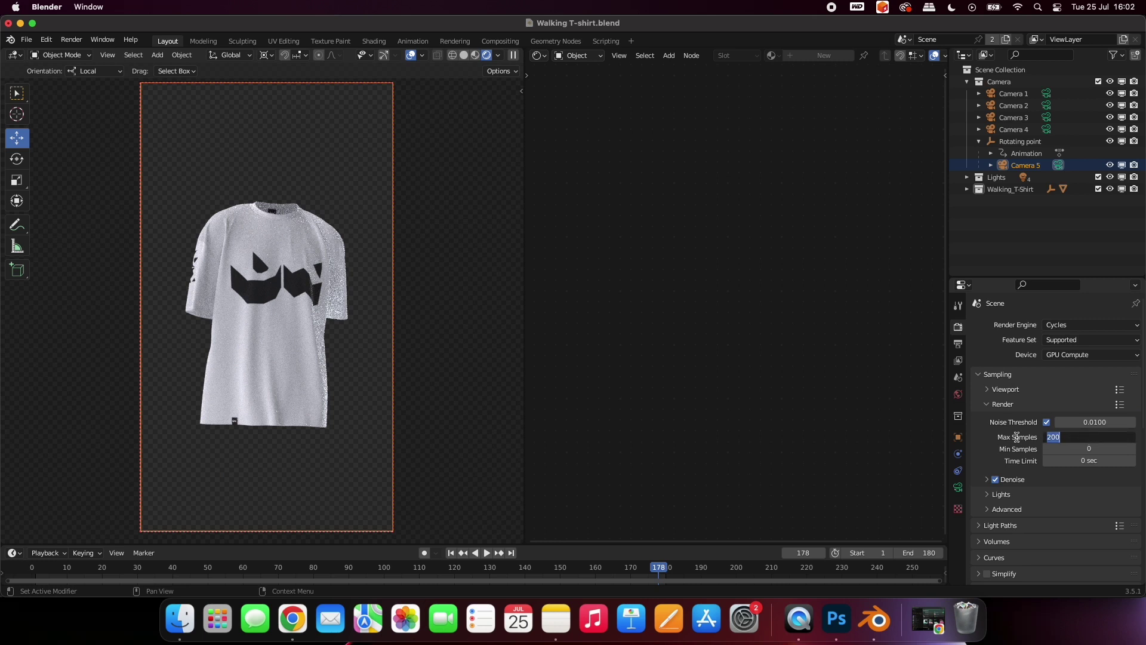
{"action": "type", "text": "100"}
{"action": "key", "text": "Return"}
{"action": "left_click", "coordinate": [1061, 437]}
{"action": "type", "text": "200"}
{"action": "key", "text": "Return"}
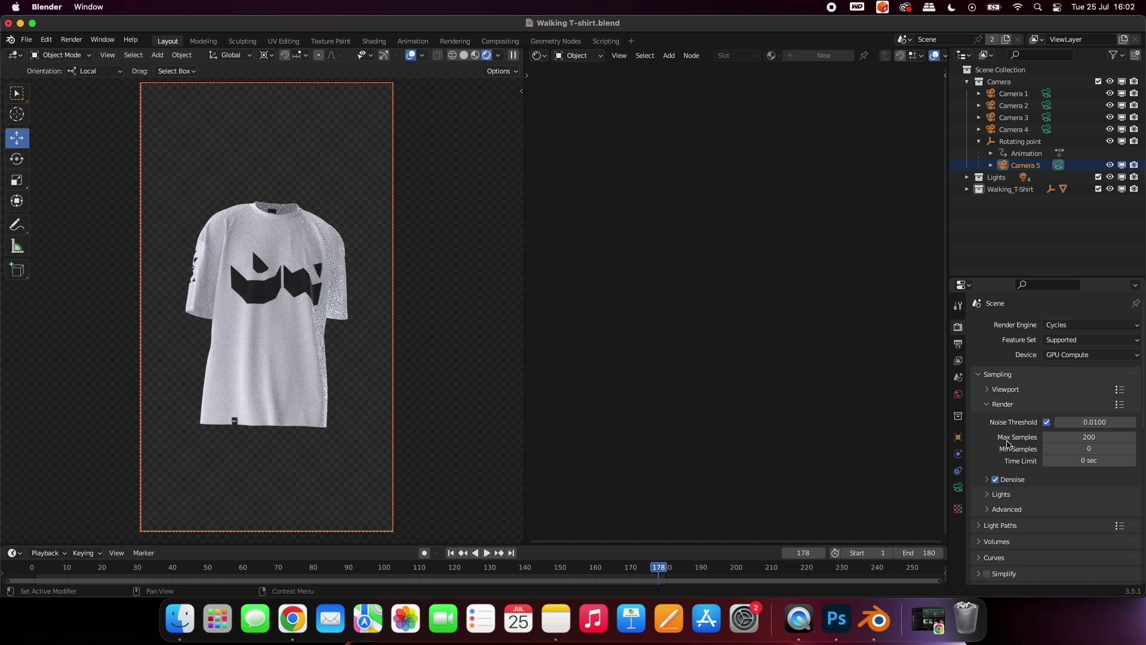
Create a folder named Render on the Desktop and set it as the output path for the animation render.
{"action": "key", "text": "ctrl+Tab"}
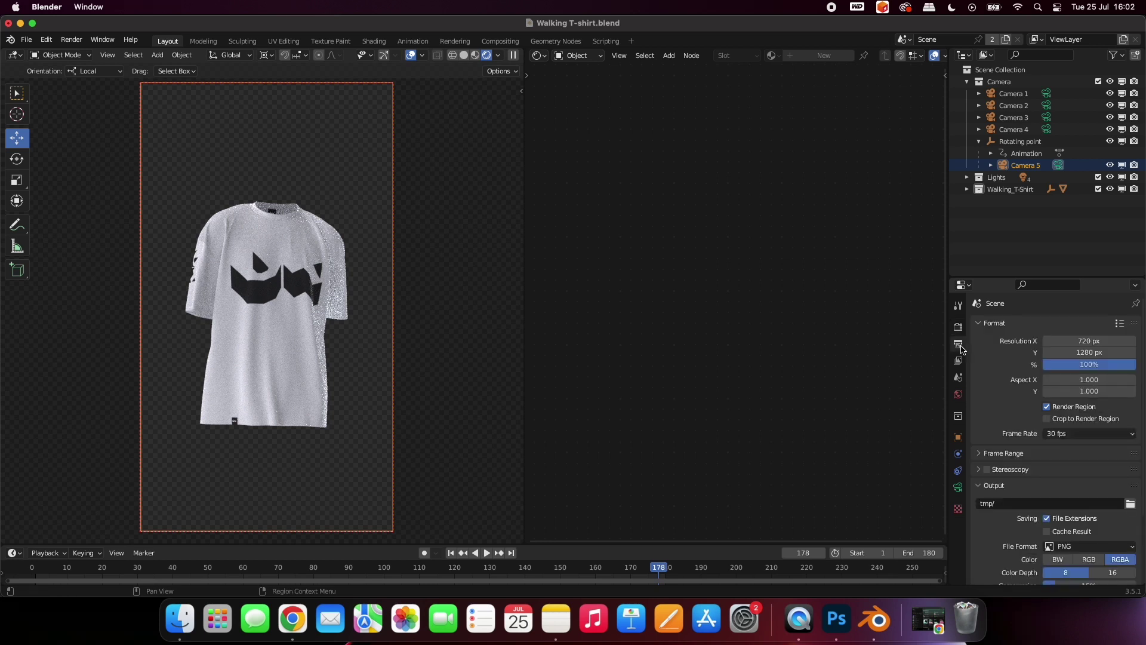
{"action": "scroll", "coordinate": [1064, 443], "scroll_direction": "down", "scroll_amount": 4}
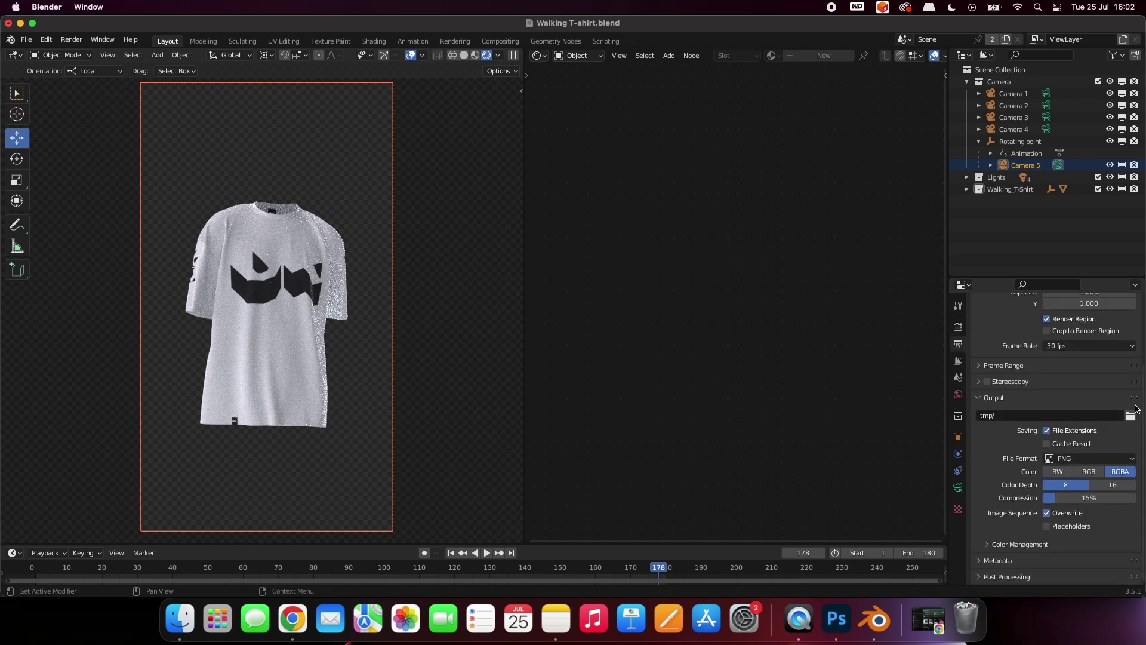
{"action": "left_click", "coordinate": [1130, 416]}
{"action": "left_click", "coordinate": [358, 226]}
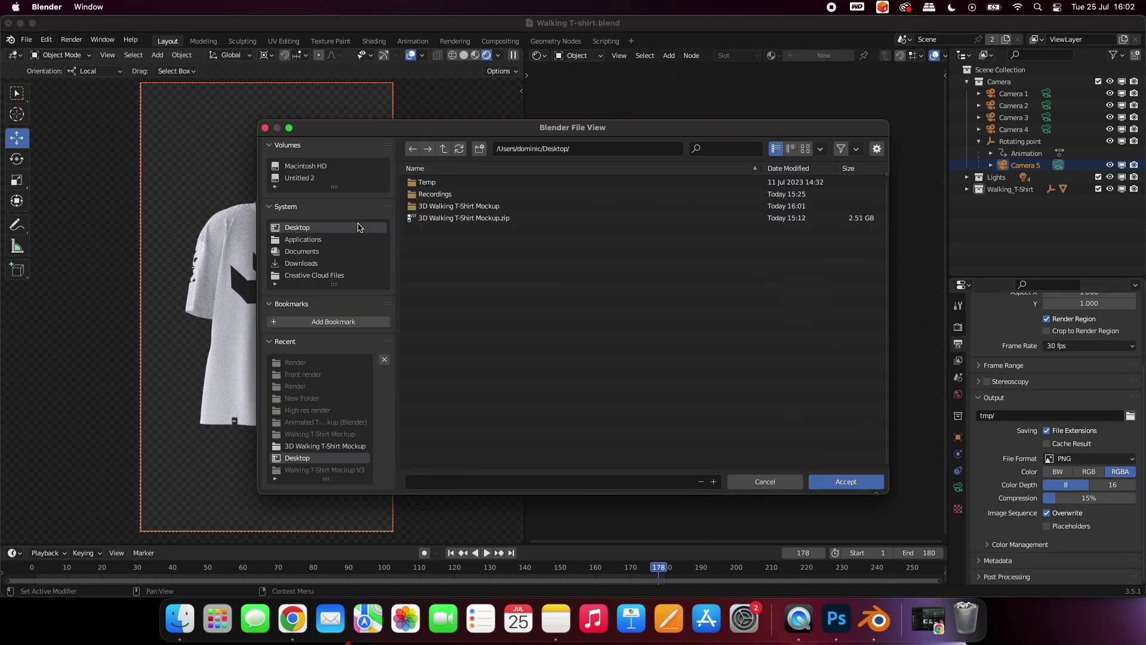
{"action": "right_click", "coordinate": [489, 275]}
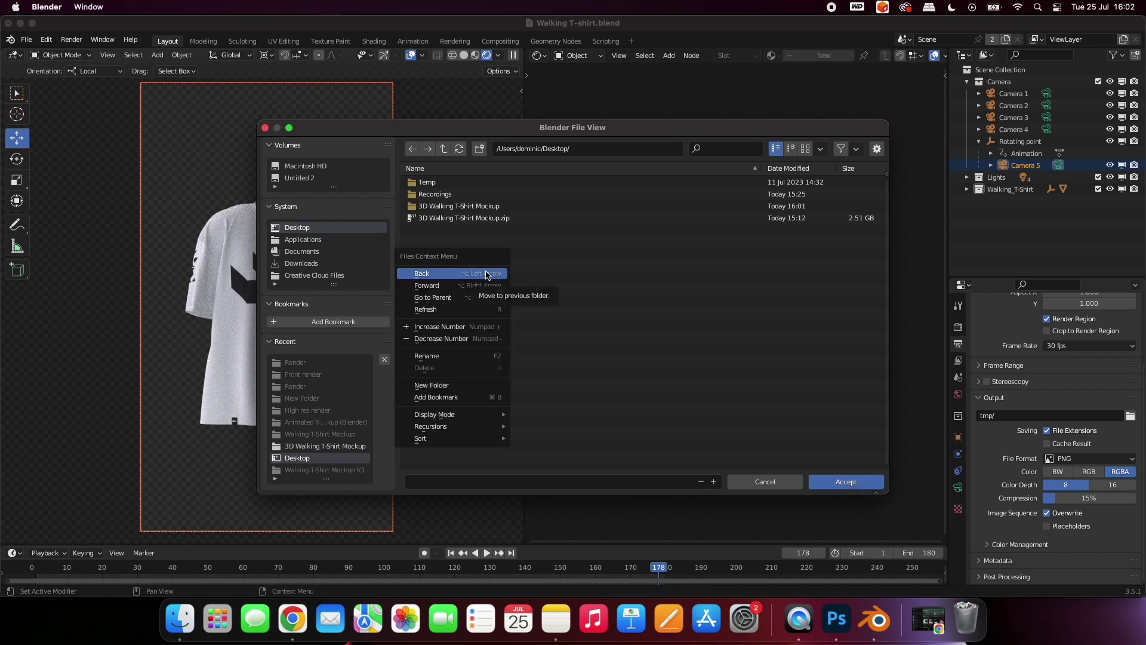
{"action": "left_click", "coordinate": [447, 383]}
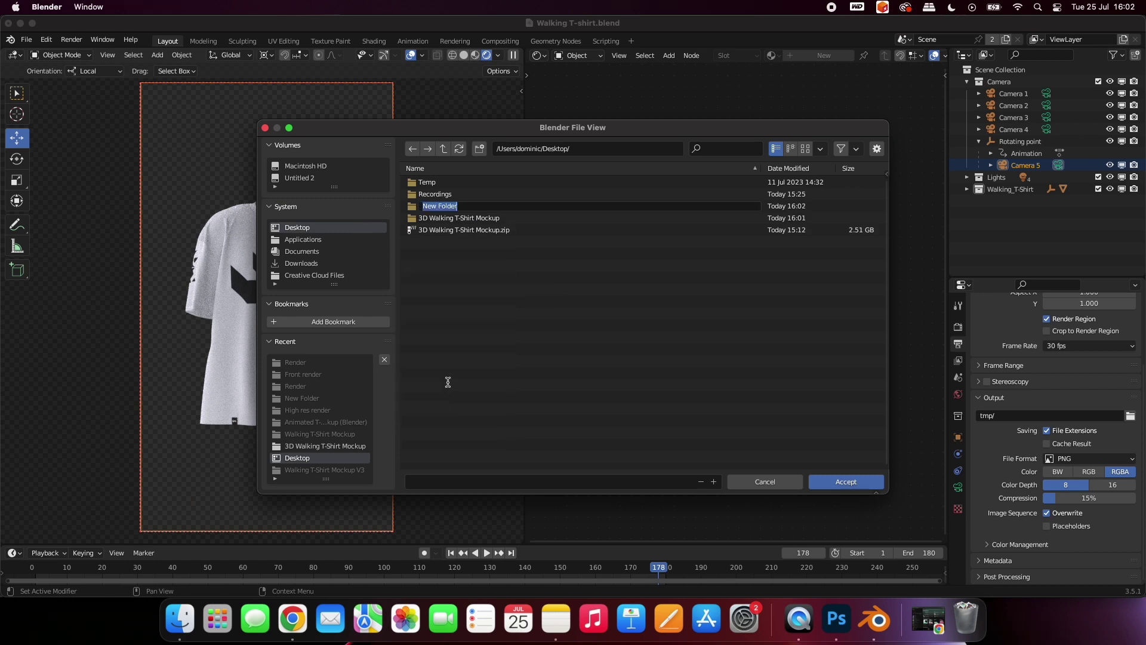
{"action": "type", "text": "Render"}
{"action": "key", "text": "Return"}
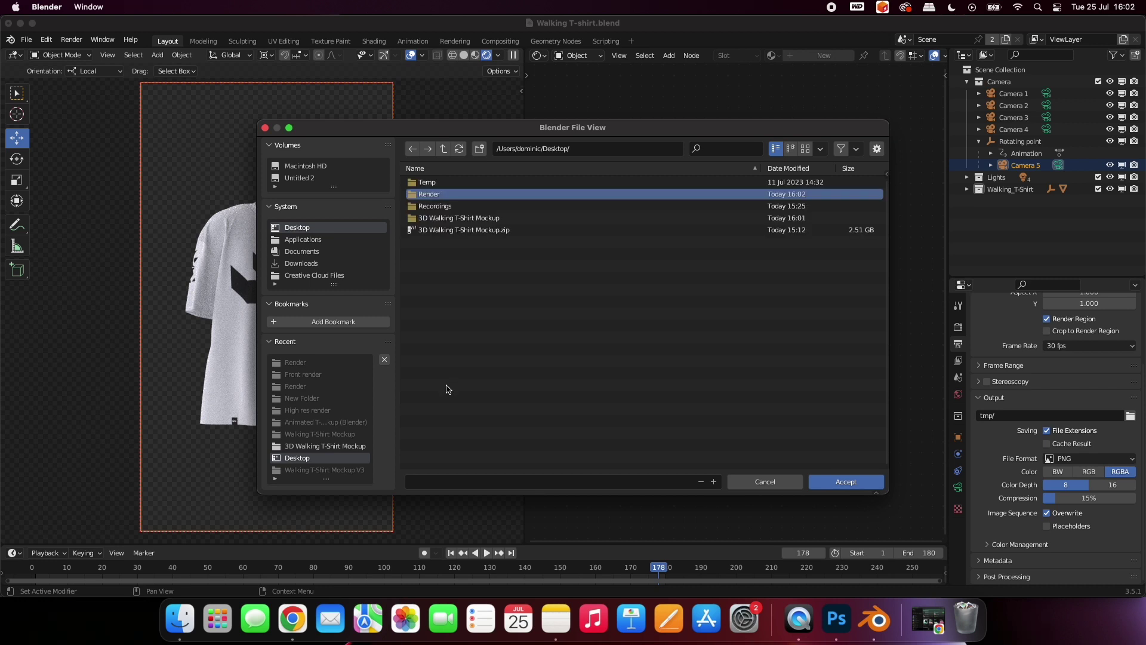
{"action": "left_click", "coordinate": [846, 481]}
{"action": "left_click", "coordinate": [845, 481]}
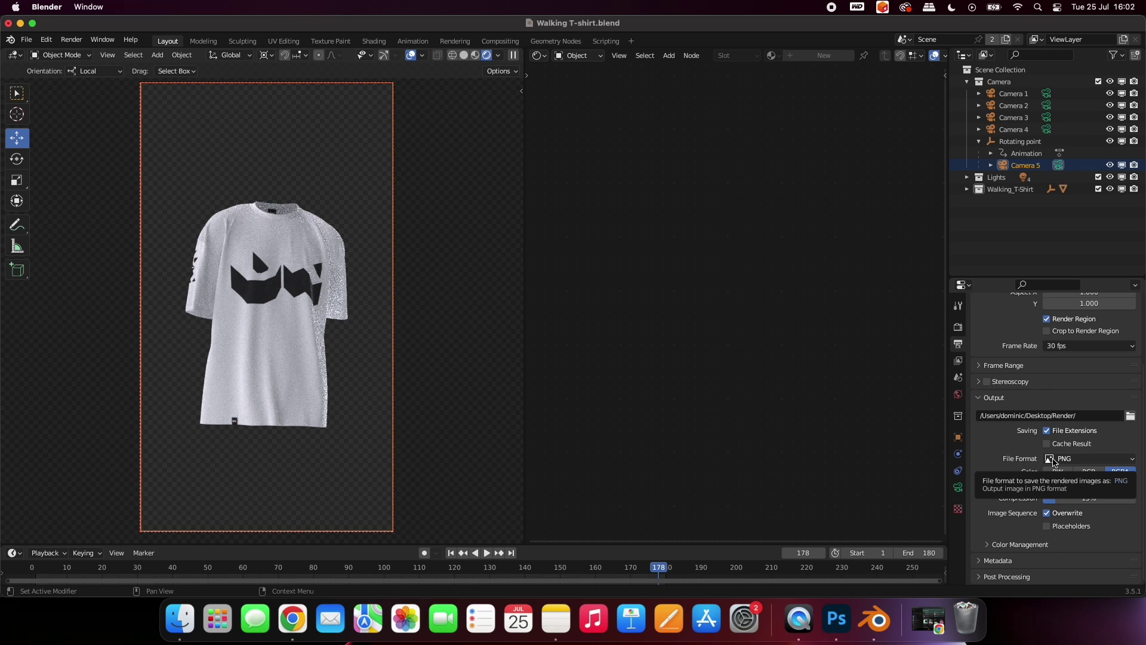
Set the output file format to FFmpeg Video with an MPEG-4 container, and start rendering the animation.
{"action": "left_click", "coordinate": [1063, 460]}
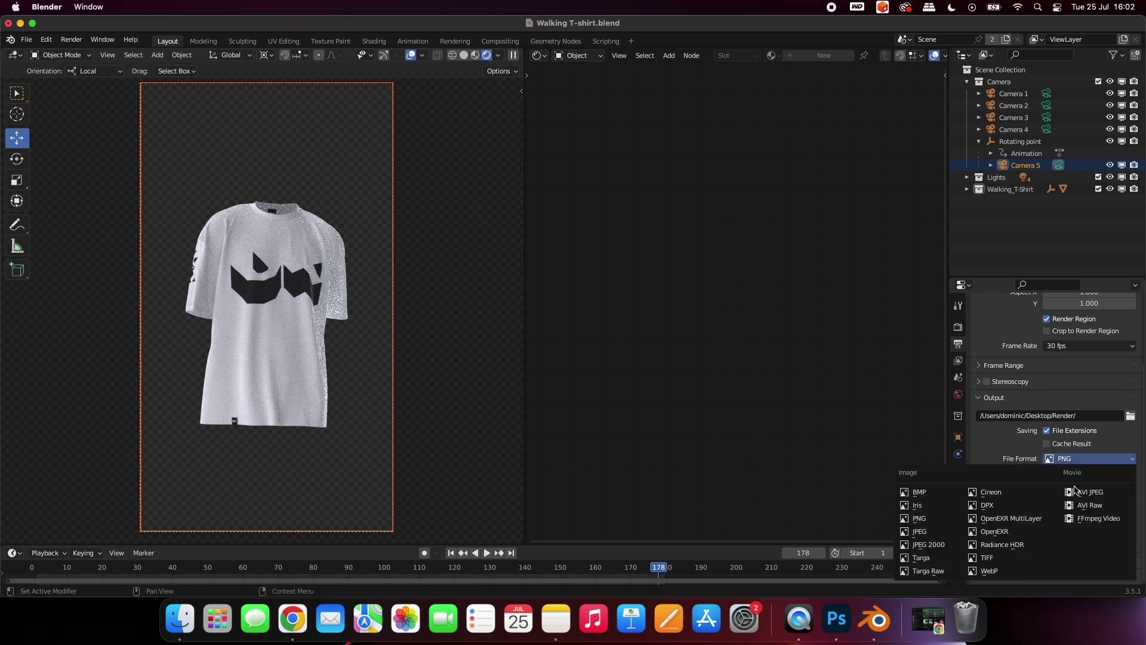
{"action": "left_click", "coordinate": [1084, 518]}
{"action": "left_click", "coordinate": [1061, 523]}
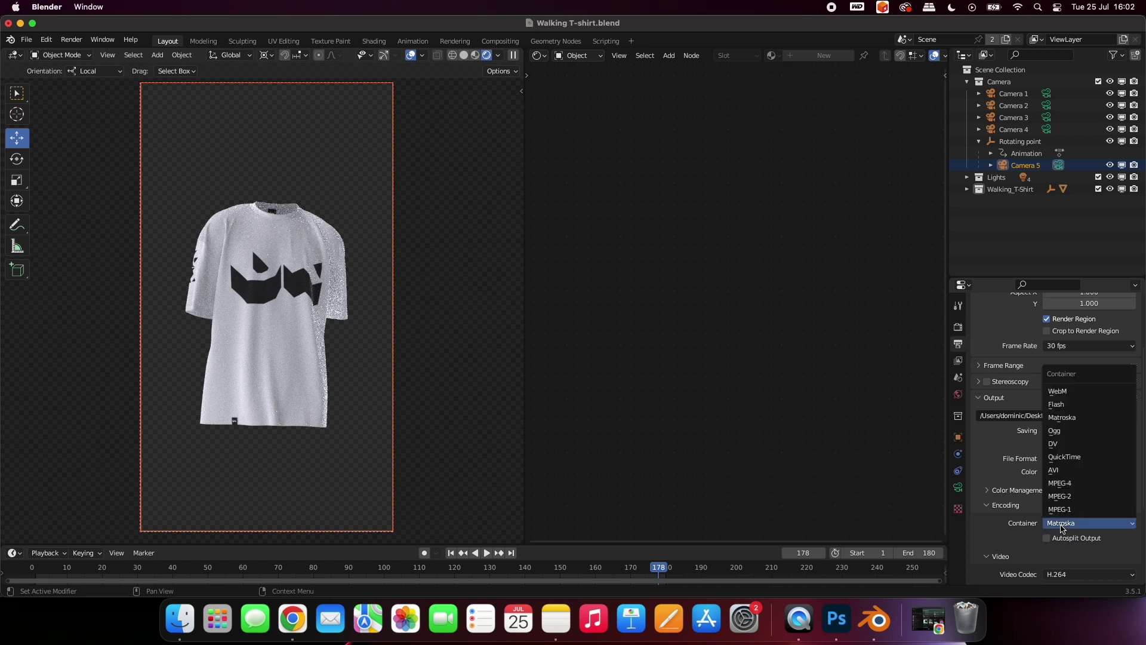
{"action": "left_click", "coordinate": [1059, 484]}
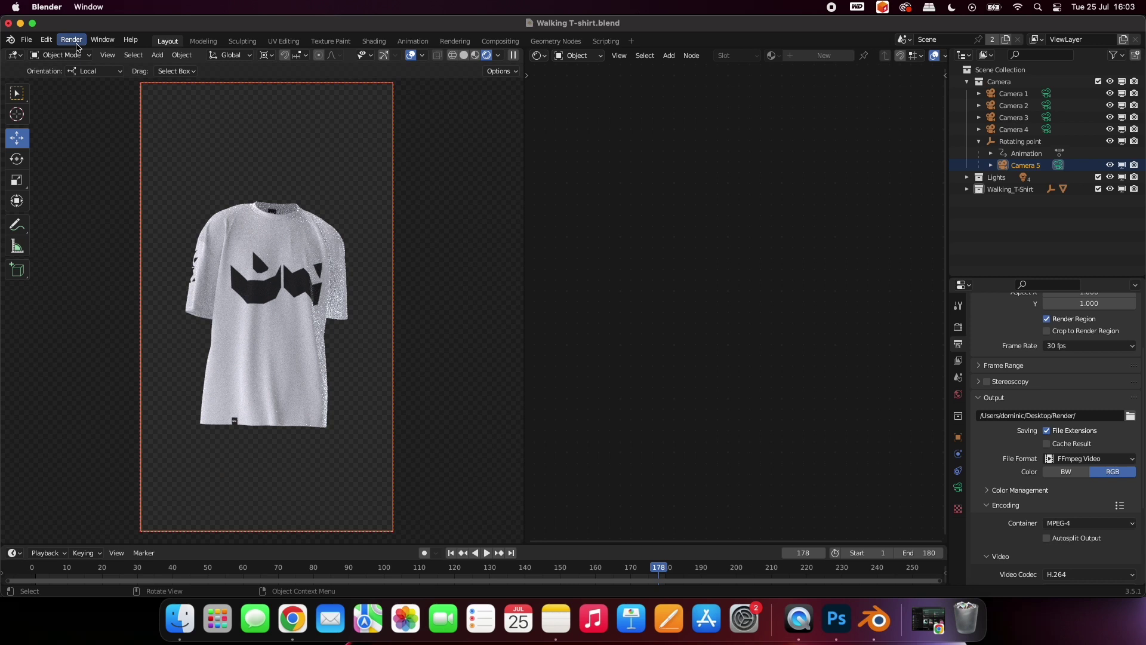
{"action": "left_click", "coordinate": [78, 43]}
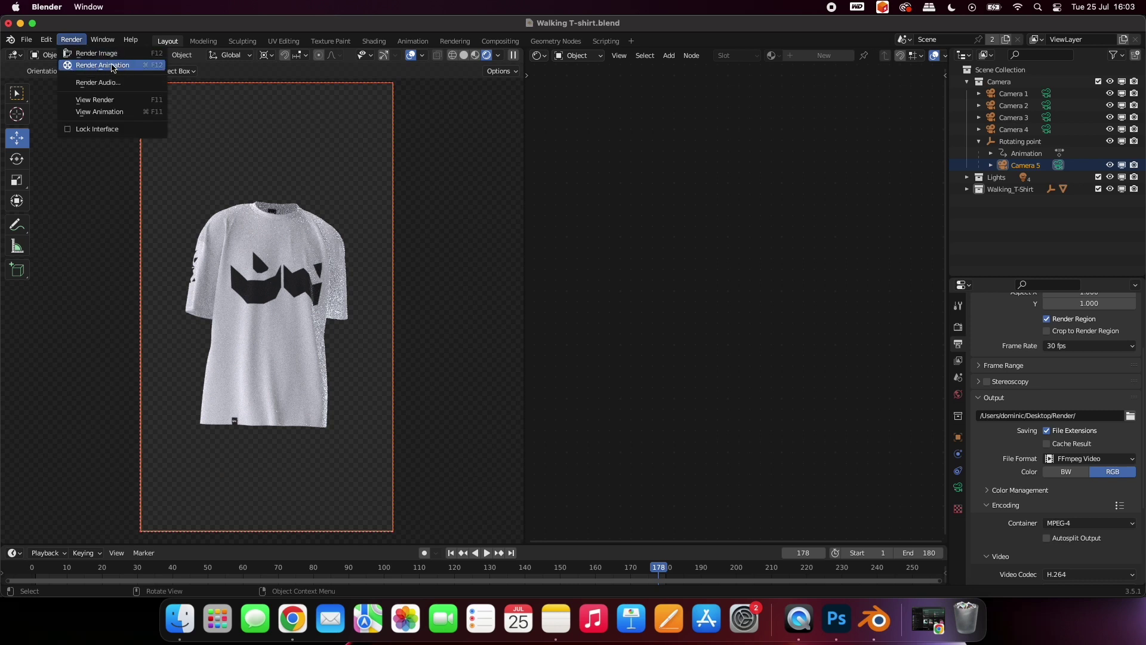
{"action": "left_click", "coordinate": [111, 65]}
In After Effects, import the Final Render White frames as a PNG sequence starting at 0001.png and place it in Comp 1.
{"action": "left_click_drag", "start_coordinate": [268, 24], "coordinate": [585, 24]}
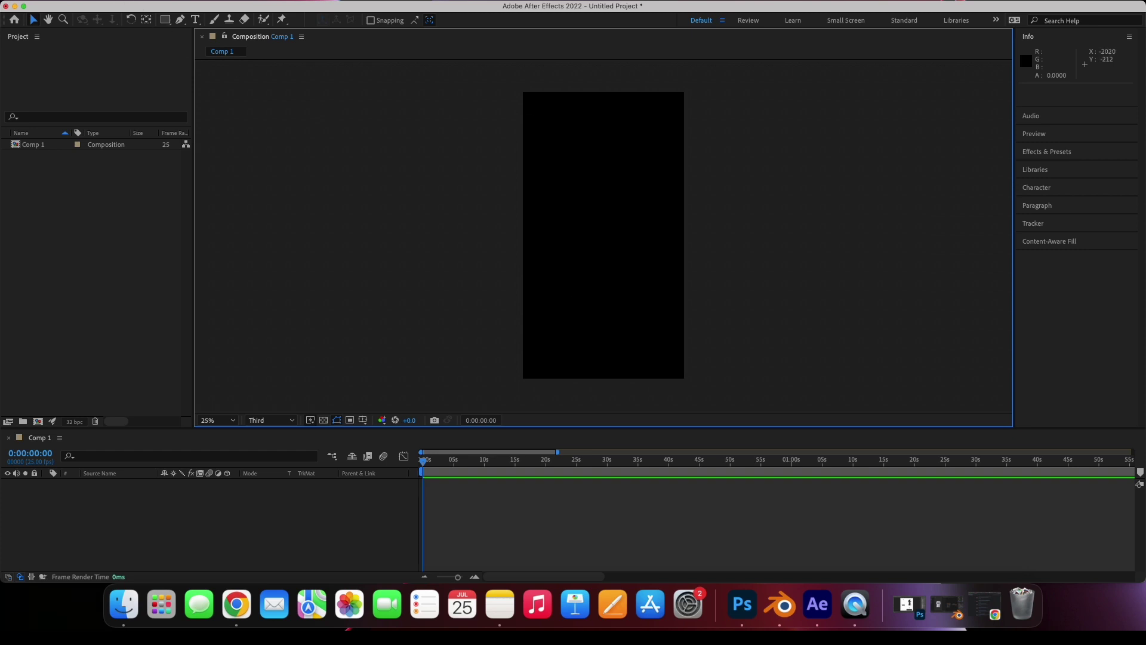
{"action": "left_click", "coordinate": [136, 3]}
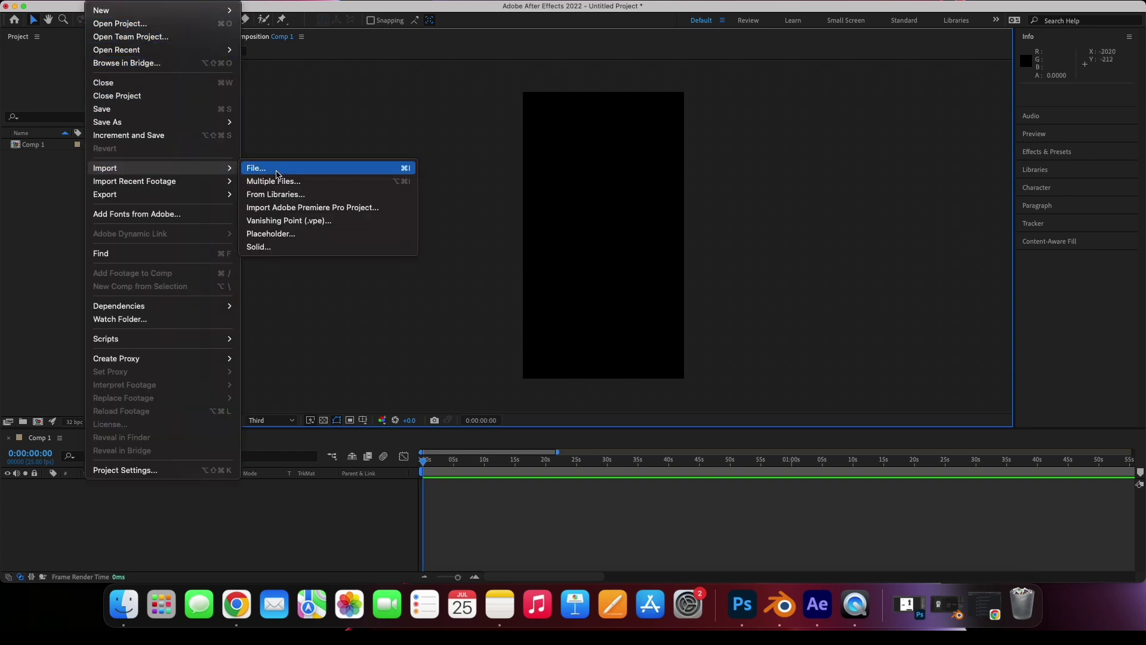
{"action": "left_click", "coordinate": [412, 169]}
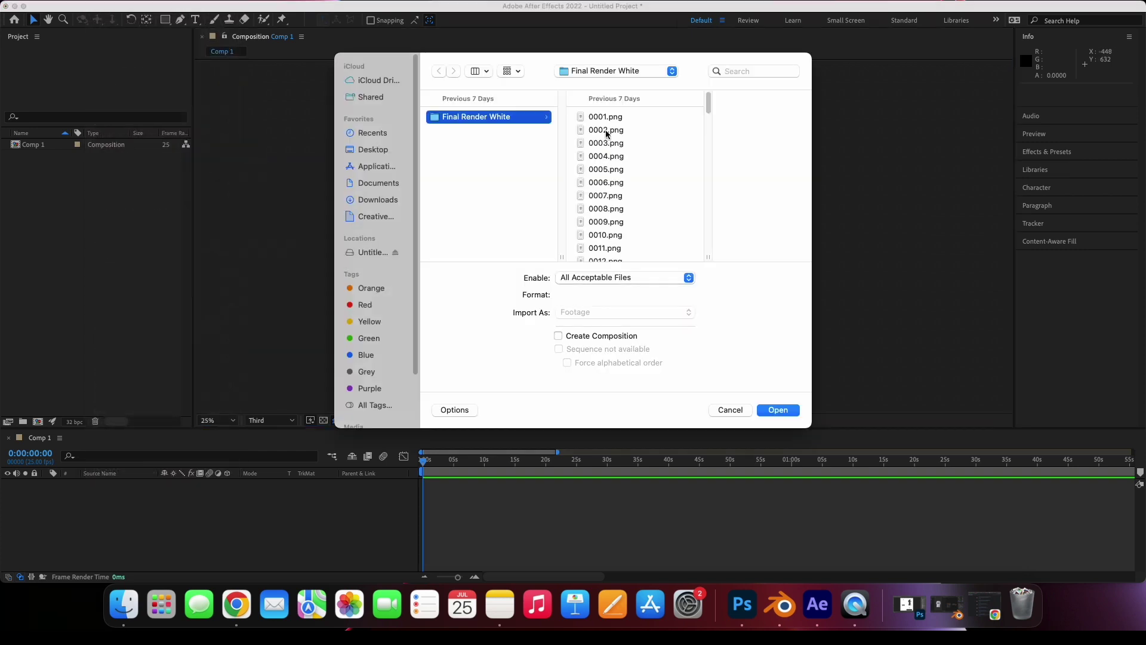
{"action": "left_click", "coordinate": [605, 118]}
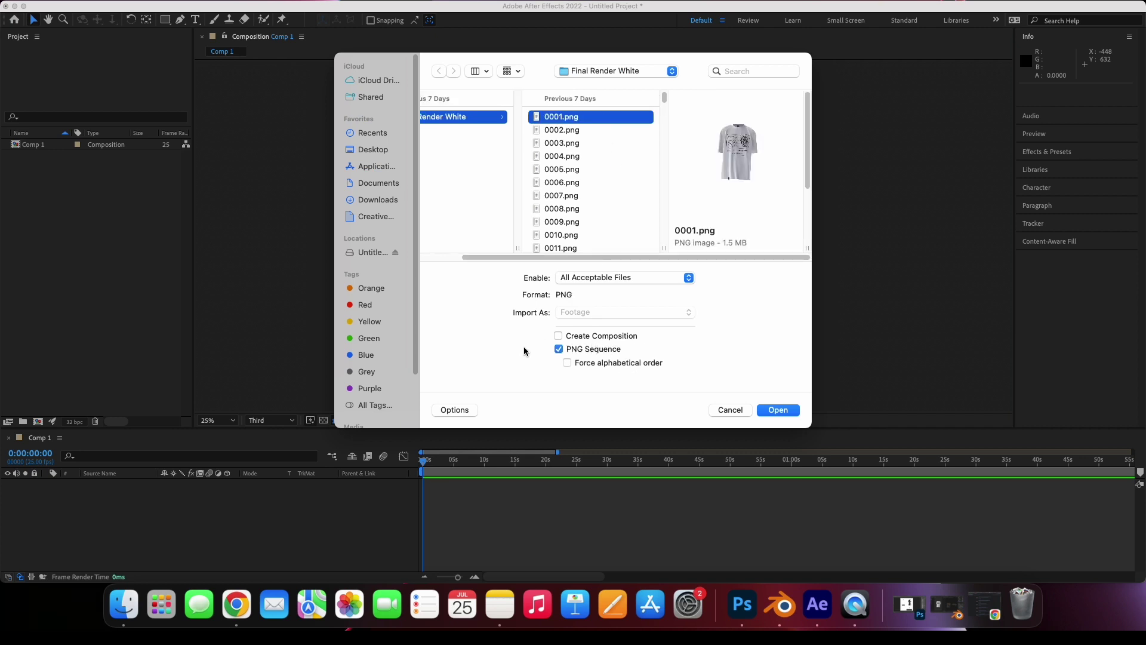
{"action": "left_click", "coordinate": [777, 411]}
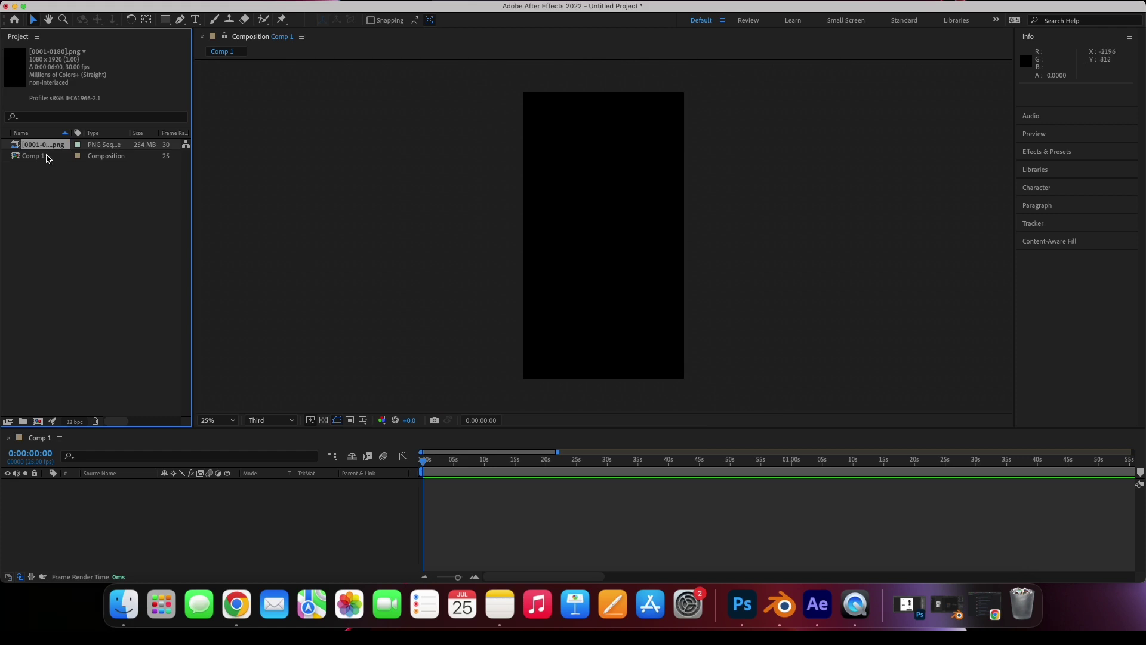
{"action": "left_click_drag", "start_coordinate": [43, 145], "coordinate": [604, 238]}
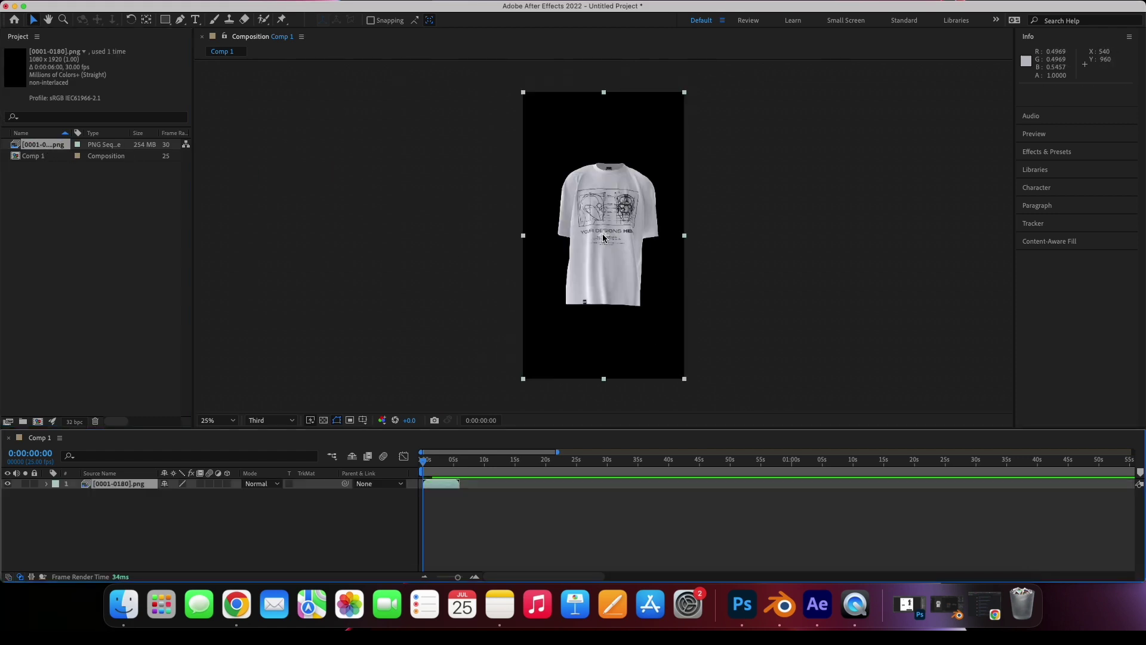
Add the 1118705 4k Mystery MP4 from the desktop to Comp 1 beneath the T-shirt sequence, and preview the composite at 0:00:04:09.
{"action": "left_click_drag", "start_coordinate": [662, 12], "coordinate": [506, 12]}
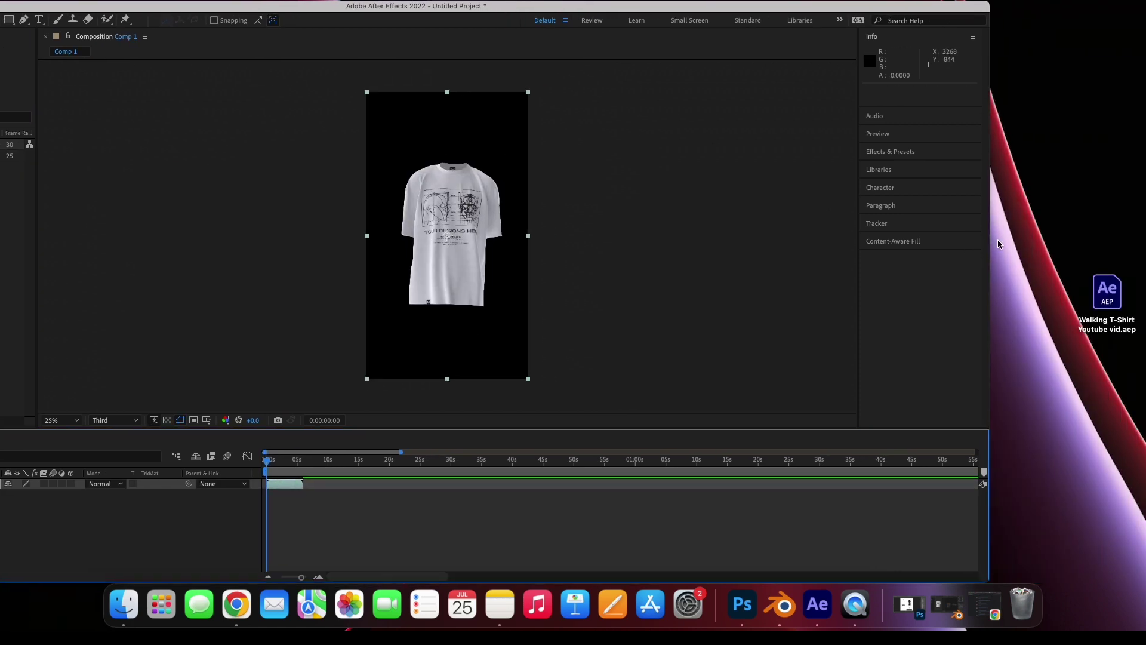
{"action": "left_click_drag", "start_coordinate": [802, 10], "coordinate": [643, 10]}
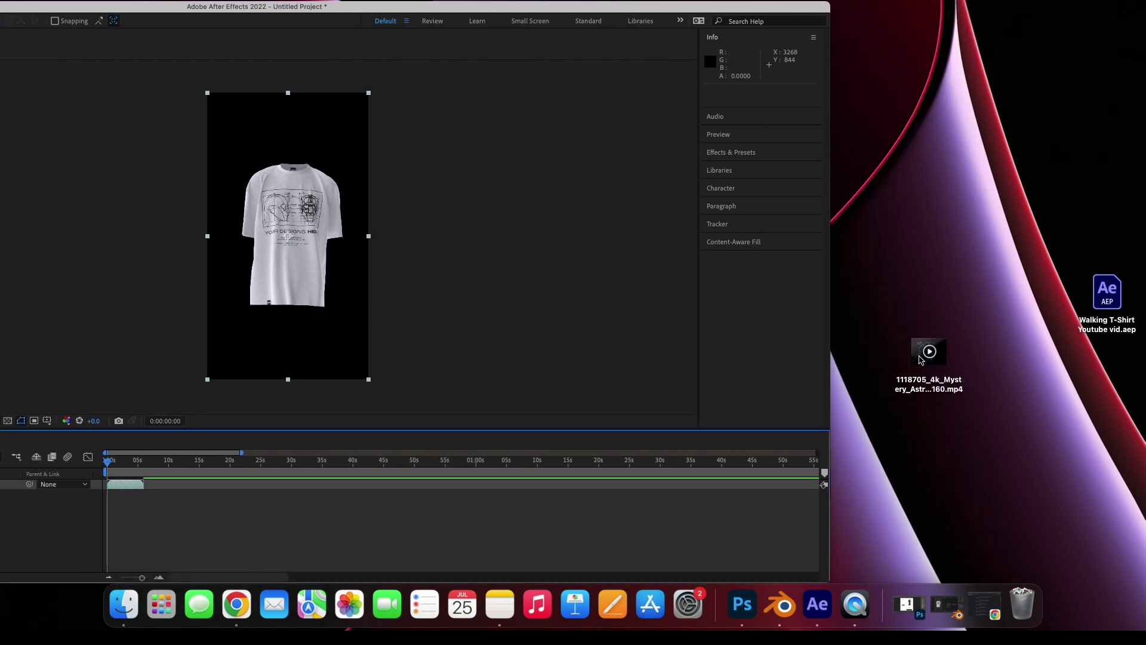
{"action": "left_click_drag", "start_coordinate": [929, 352], "coordinate": [288, 235]}
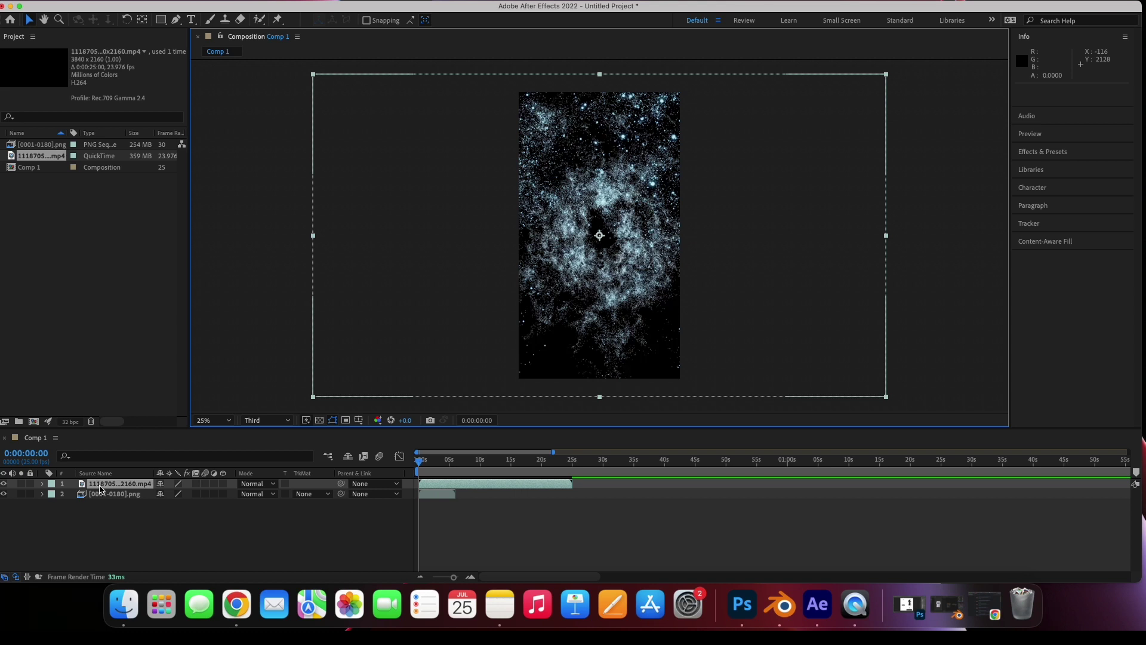
{"action": "left_click_drag", "start_coordinate": [100, 488], "coordinate": [107, 504]}
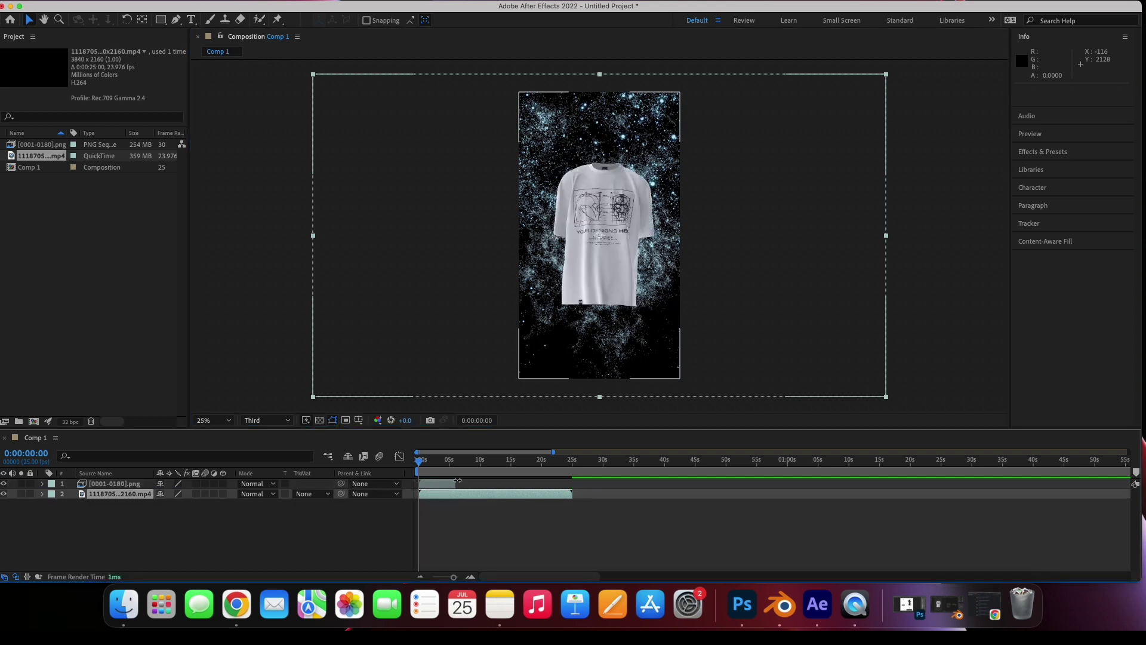
{"action": "left_click", "coordinate": [435, 485]}
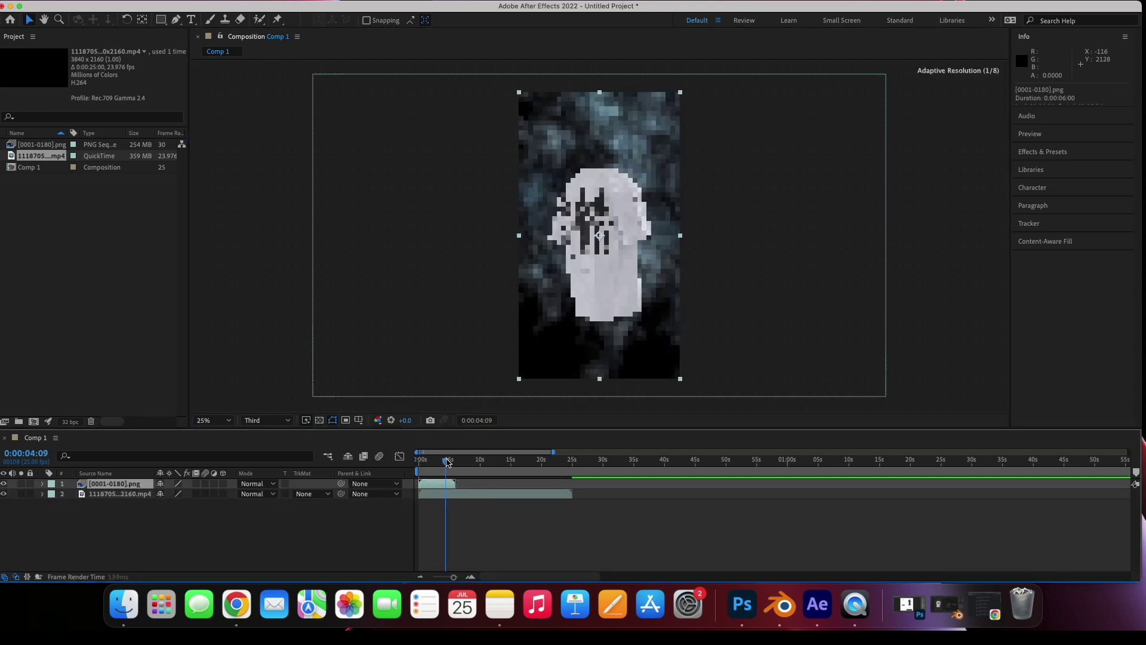